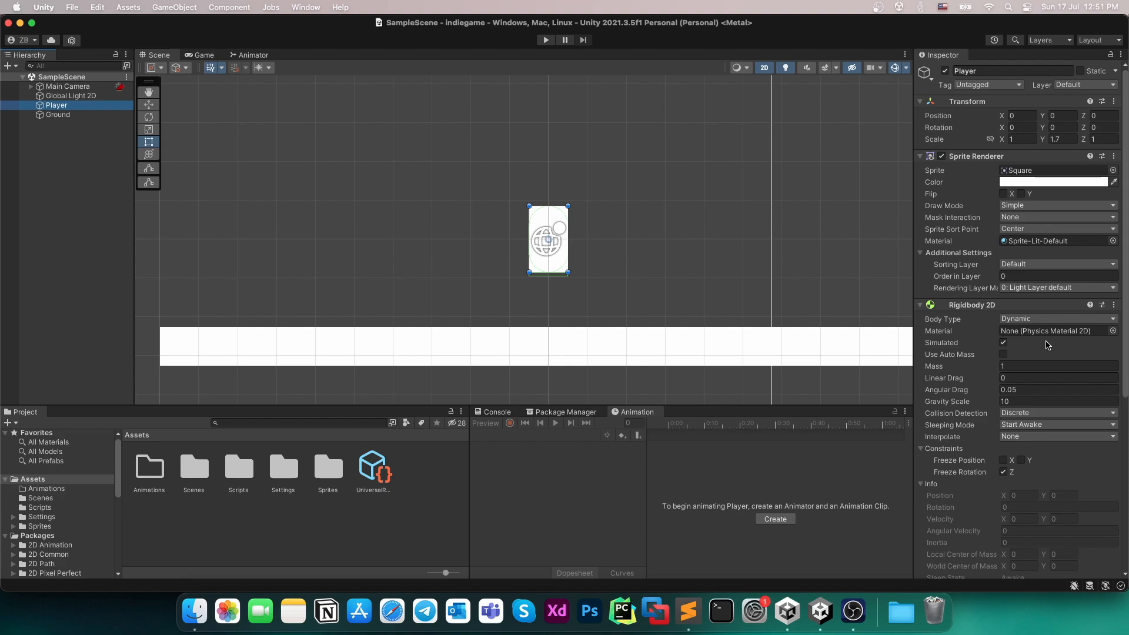
Set the Player's Rigidbody 2D to Linear Drag 5, Continuous collision detection, Never Sleep sleeping mode and Interpolate interpolation.
click(1017, 378)
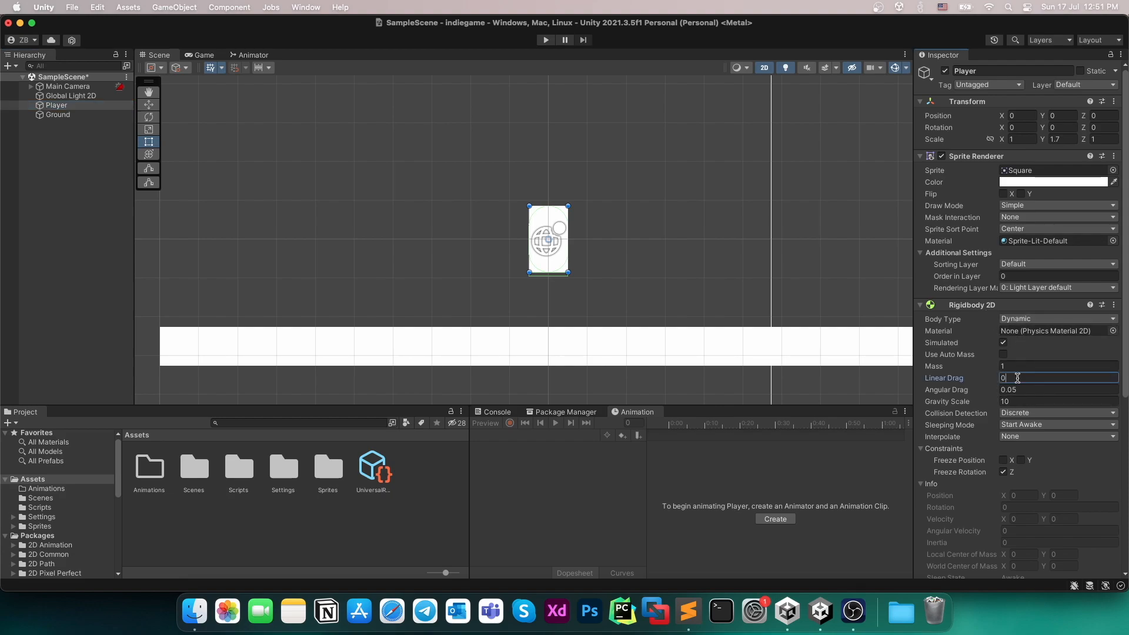
text(5)
click(1028, 413)
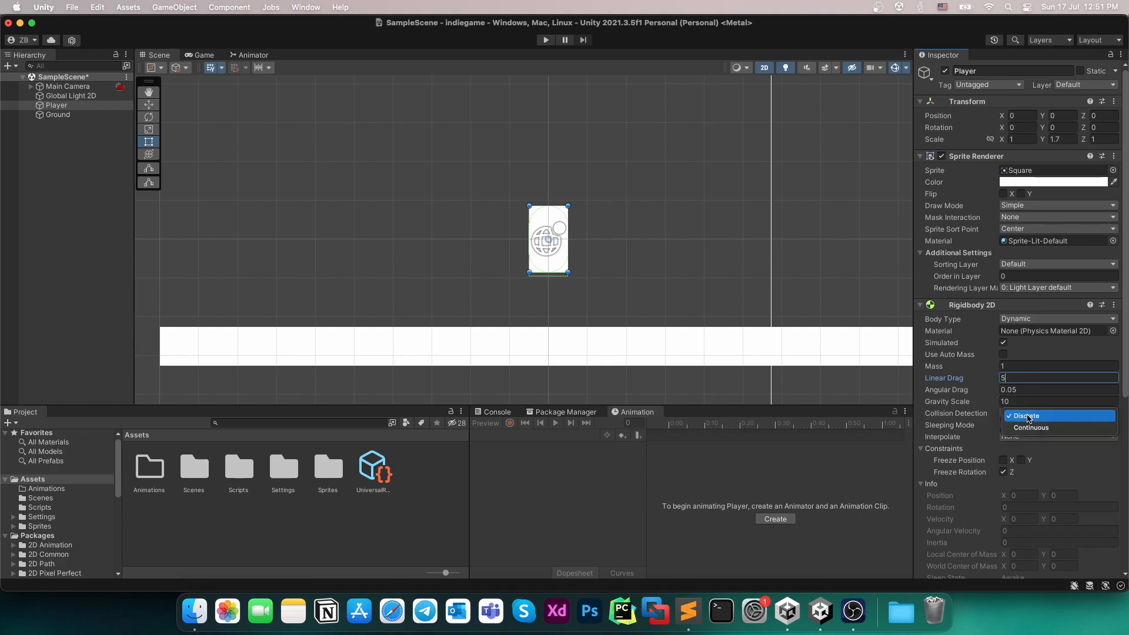
click(1039, 428)
click(1036, 436)
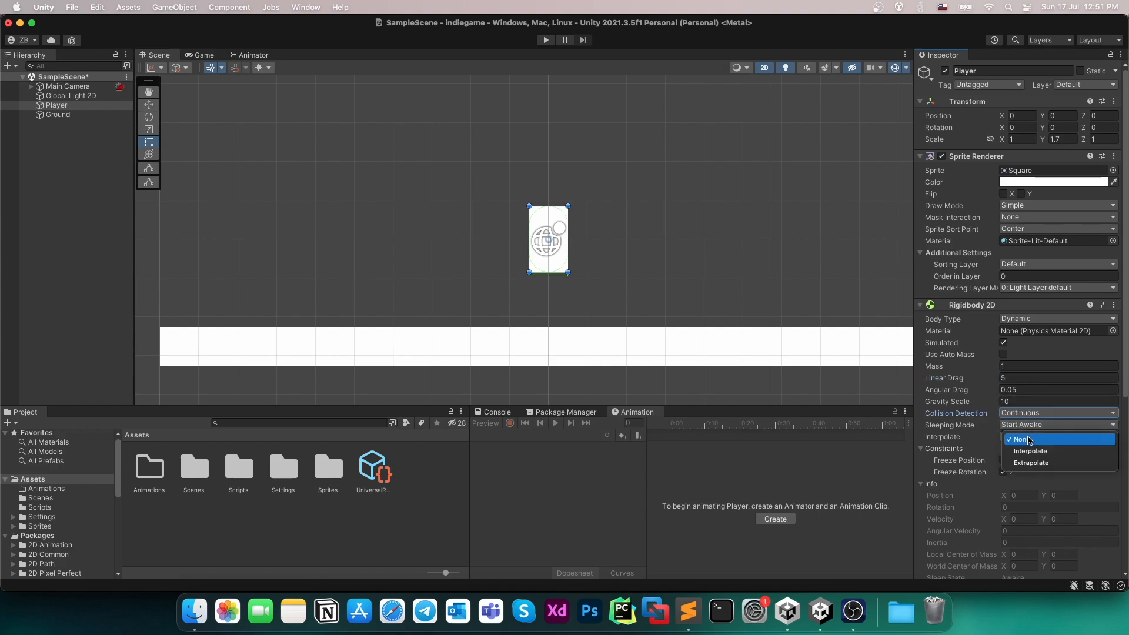
click(1035, 451)
click(1041, 426)
click(1045, 420)
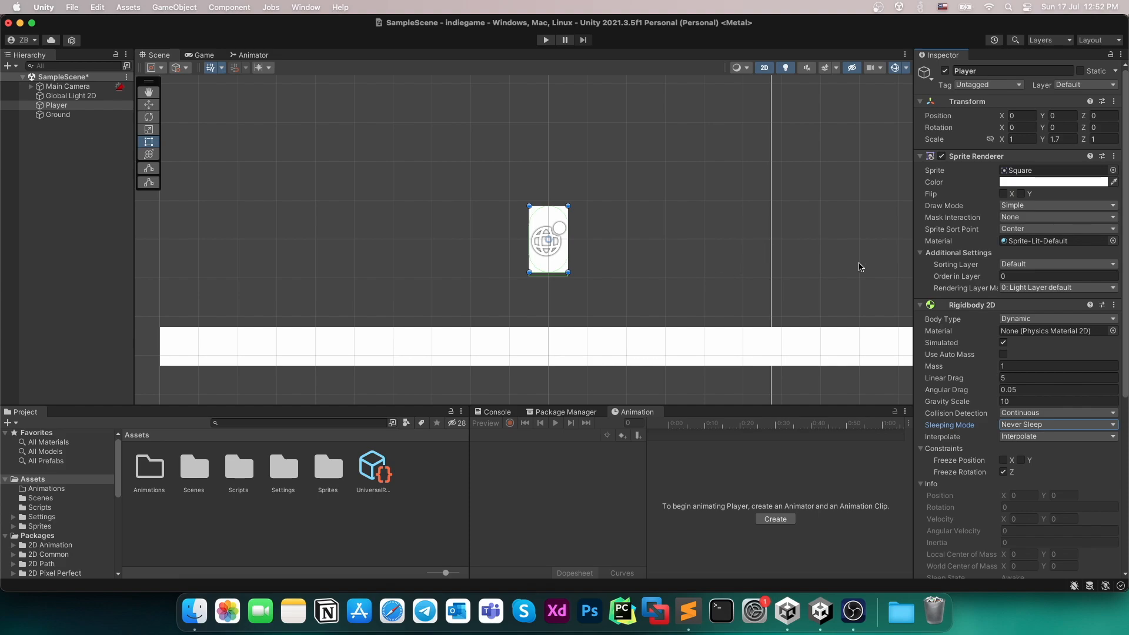
Open the 2 Punk folder inside the project's Sprites folder.
click(333, 468)
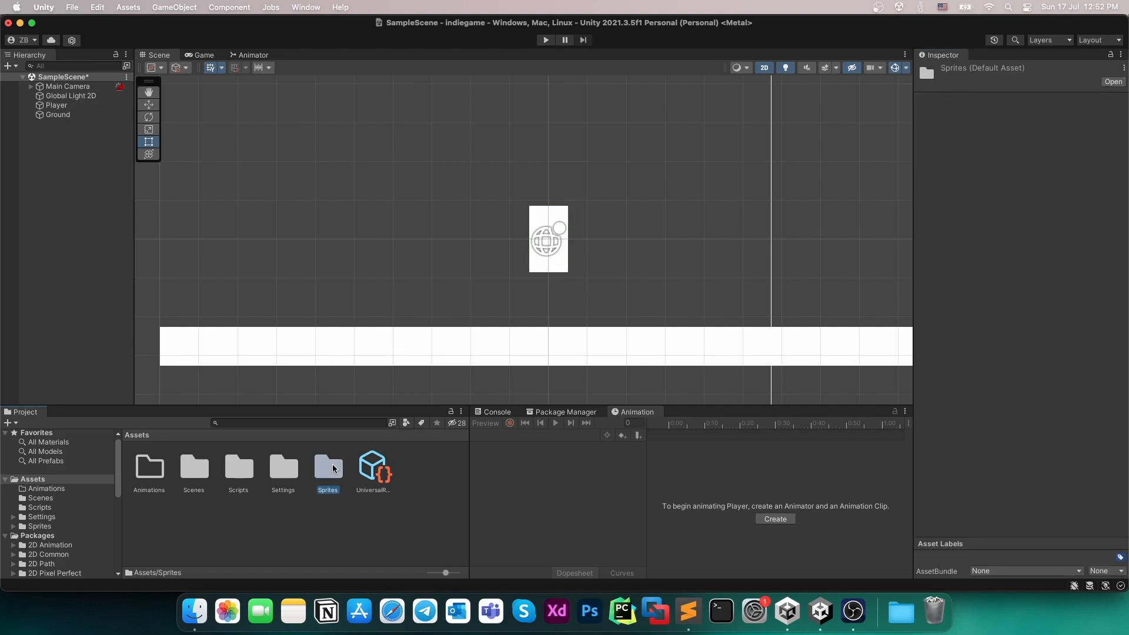
double_click(333, 468)
click(157, 470)
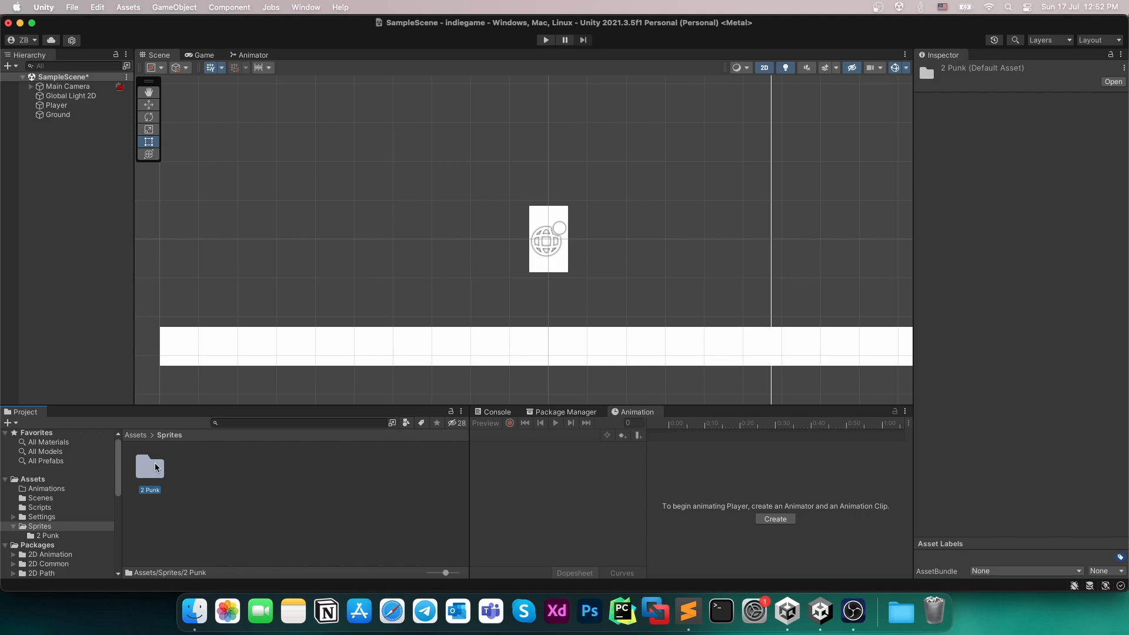
double_click(157, 468)
Set the Punk_idle texture to Sprite Mode Multiple, Point (no filter) filtering and Compression None, and apply the import settings.
click(160, 531)
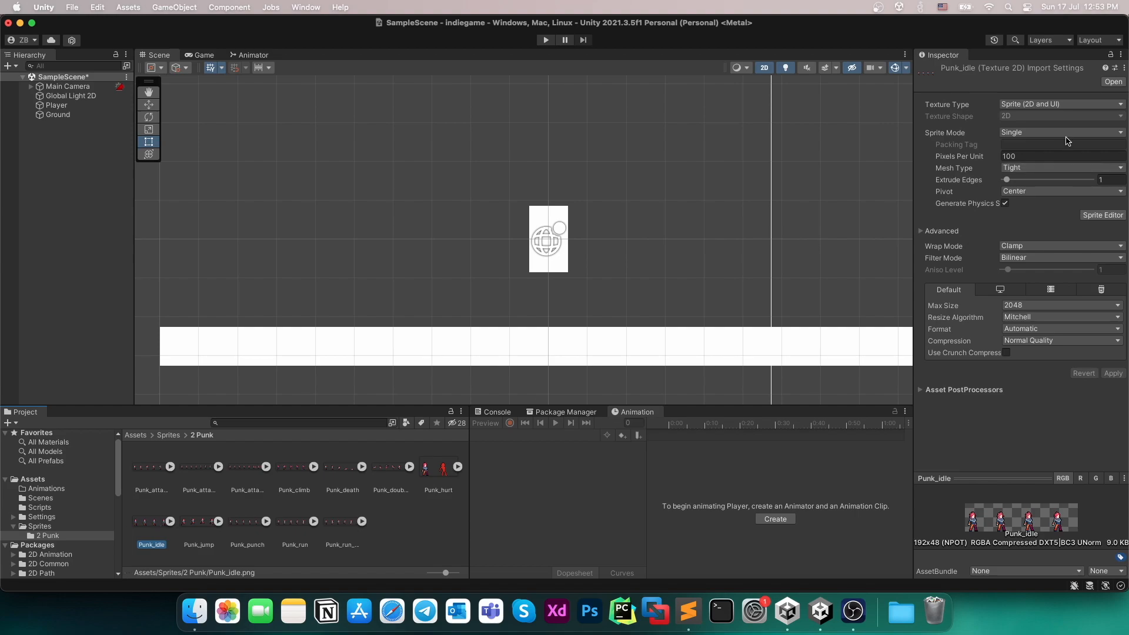
click(1032, 134)
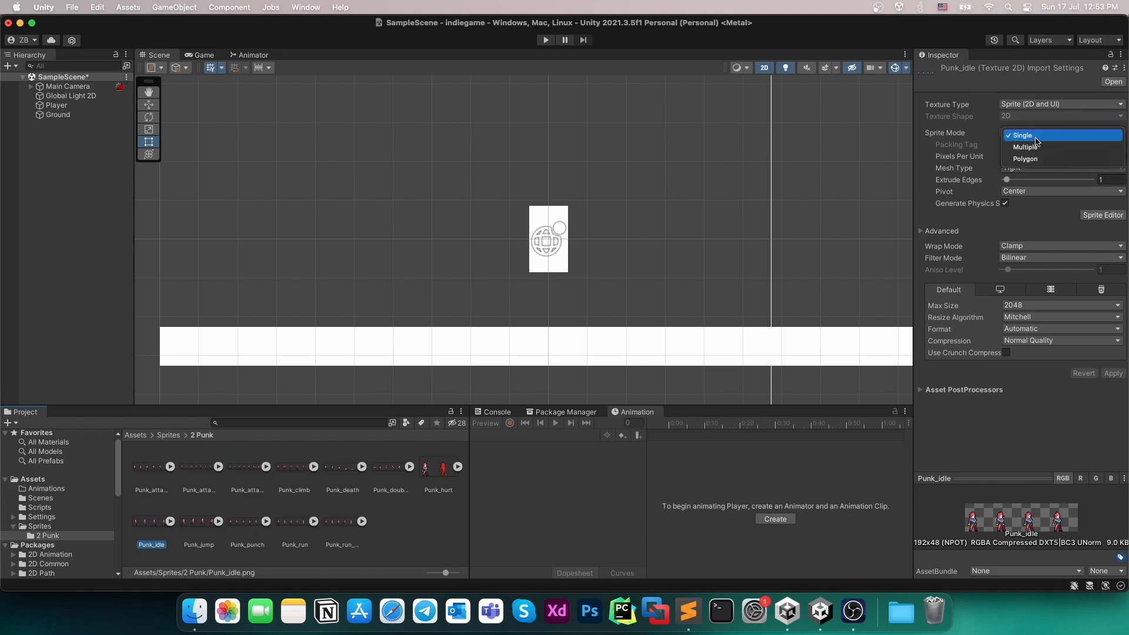
click(1037, 145)
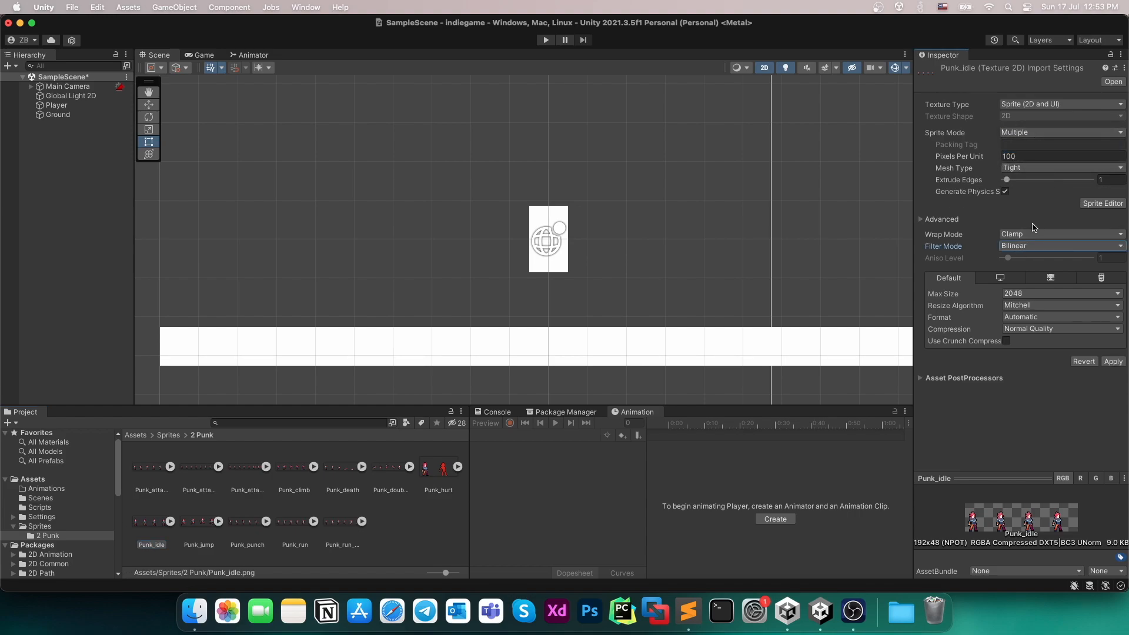
click(1036, 245)
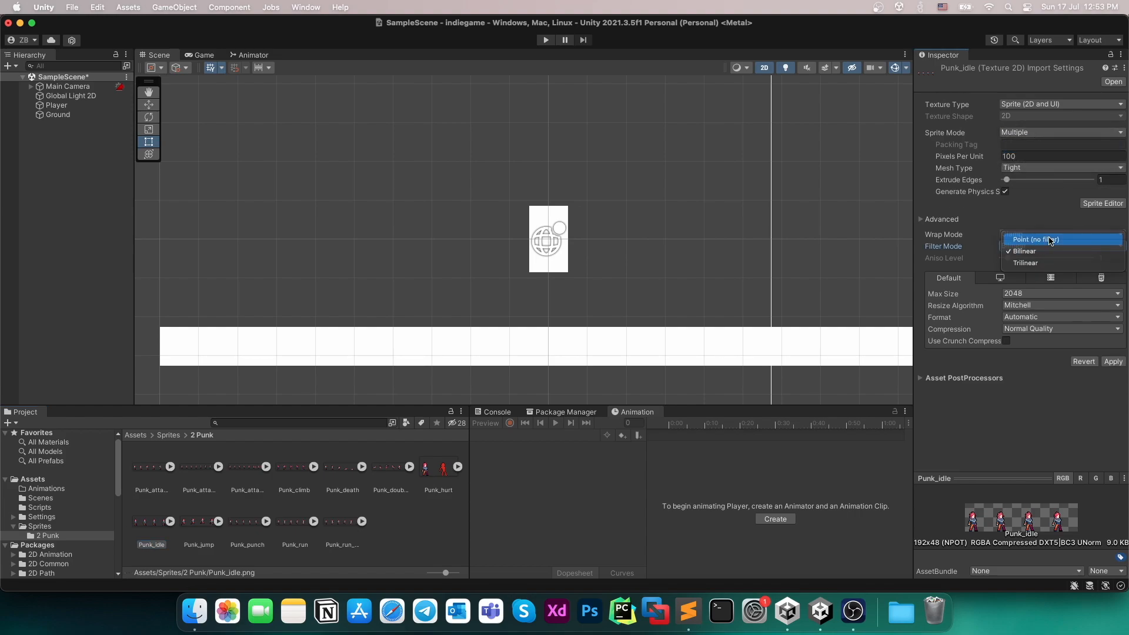
click(1046, 236)
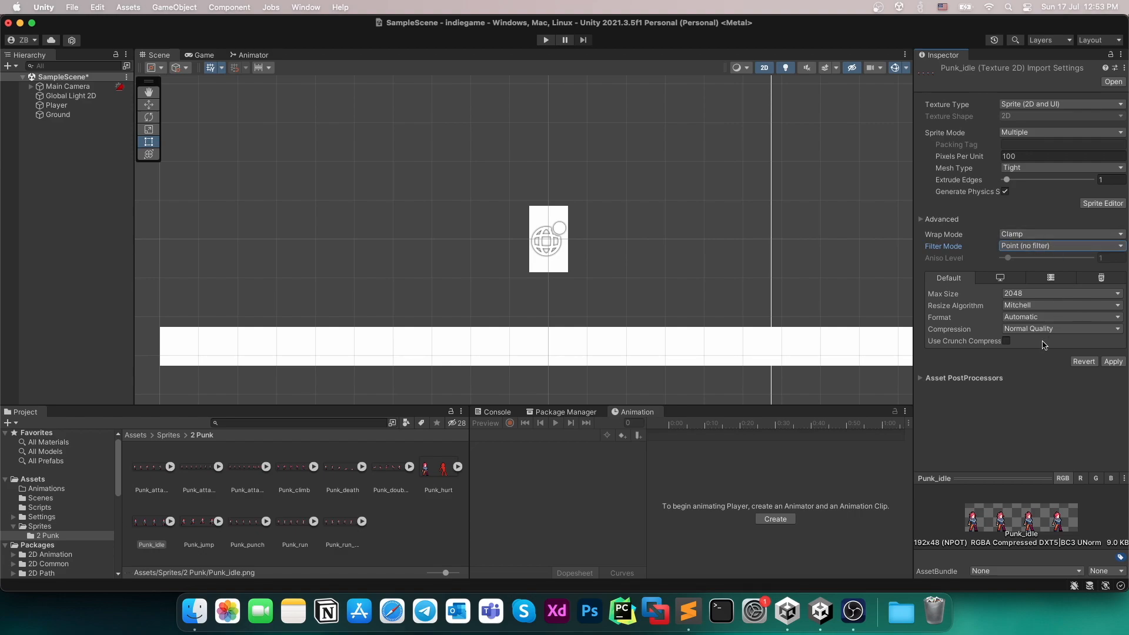
click(1066, 330)
click(1053, 315)
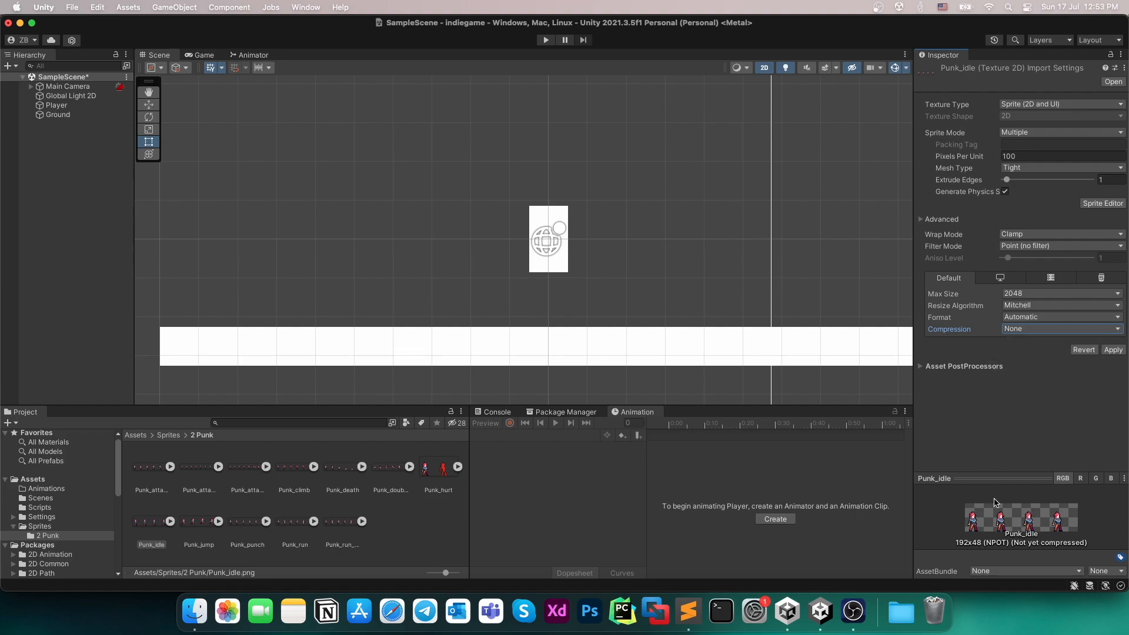
click(1113, 351)
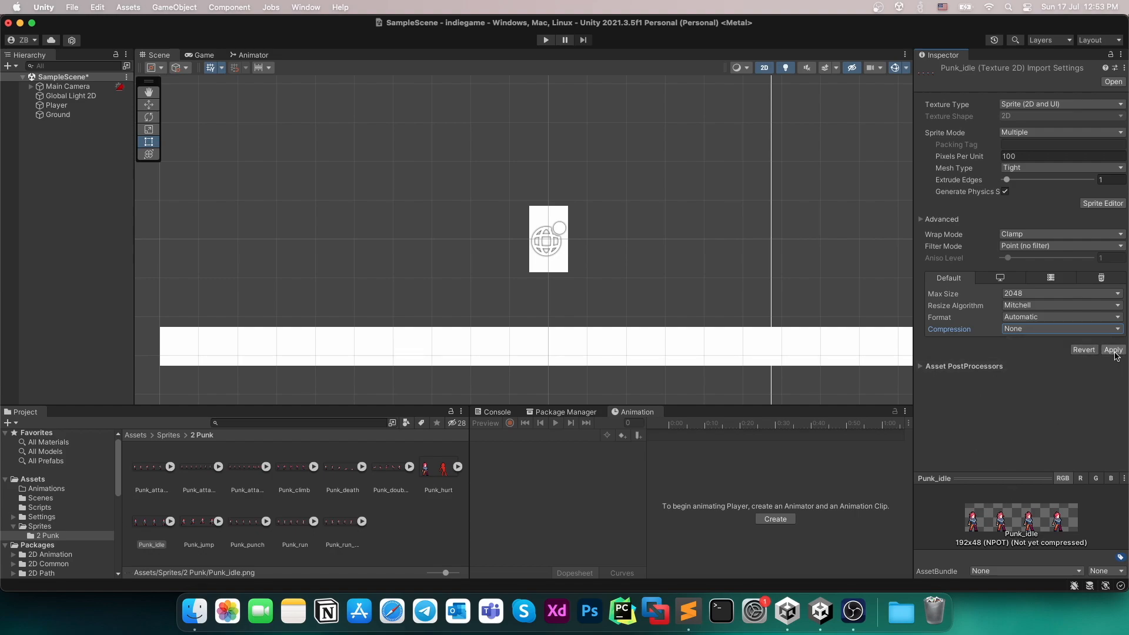
Slice the Punk_idle sheet with the Automatic type in the Sprite Editor, apply the slices and close the editor.
click(1101, 205)
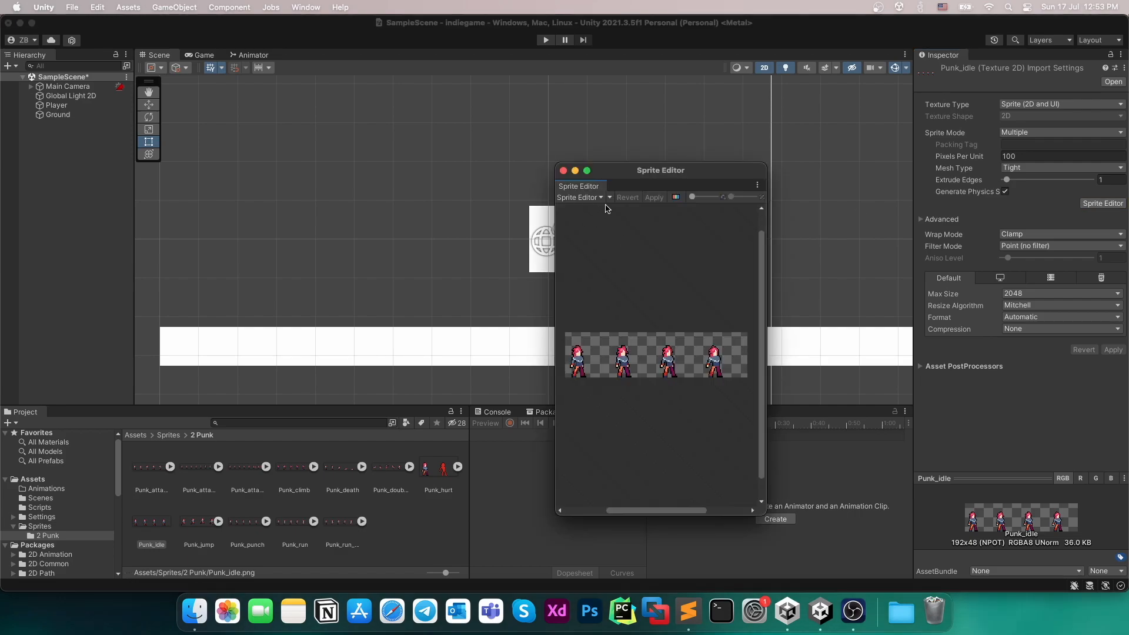
click(609, 197)
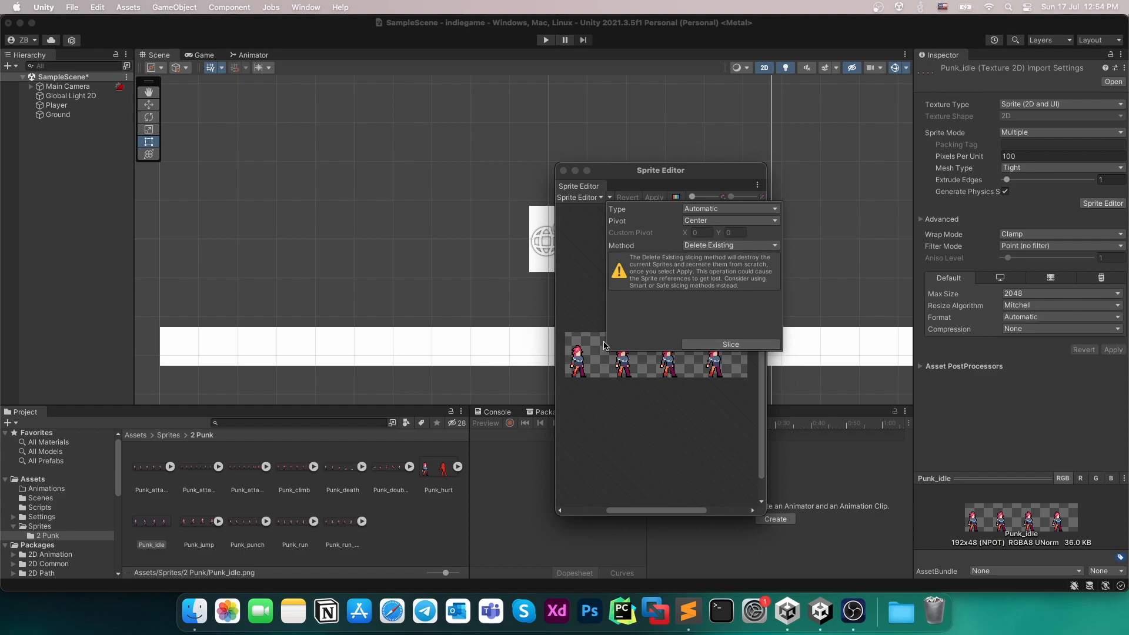
click(739, 348)
click(640, 410)
click(656, 201)
click(563, 171)
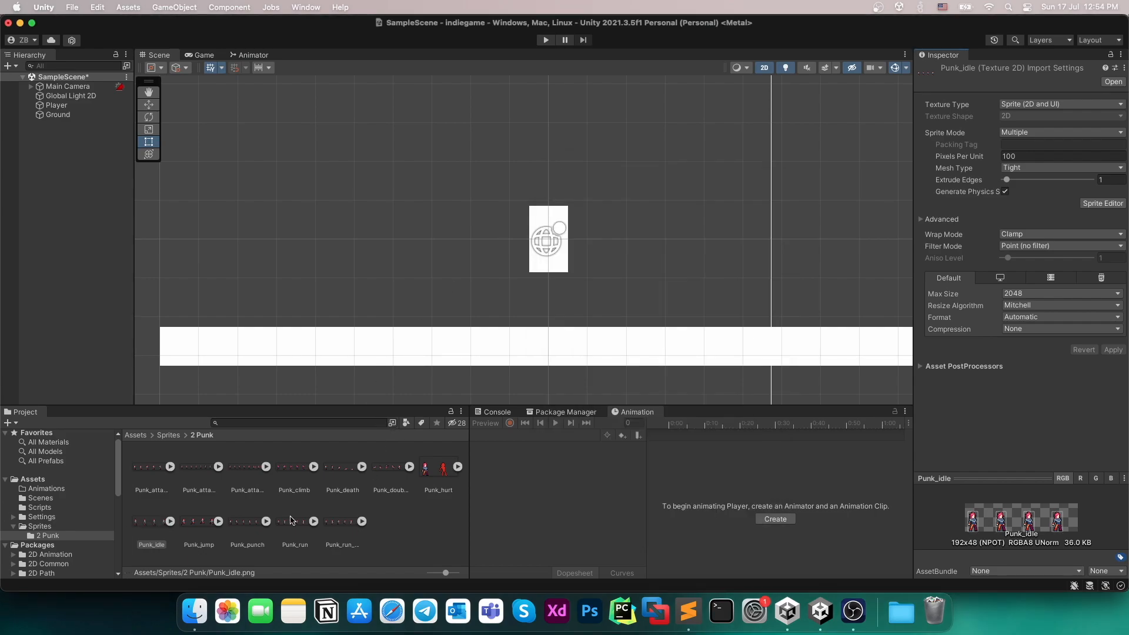
Expand the Punk_idle sheet and examine its individual sliced frames.
click(170, 524)
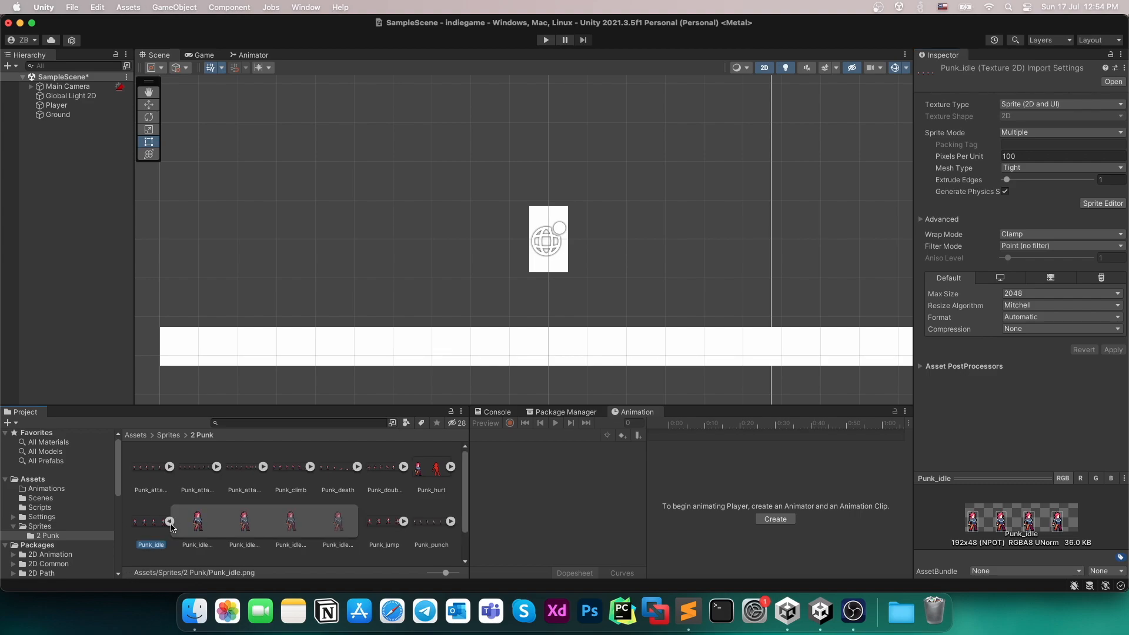
click(201, 523)
click(242, 525)
click(297, 525)
click(324, 526)
click(205, 528)
click(154, 522)
click(1029, 156)
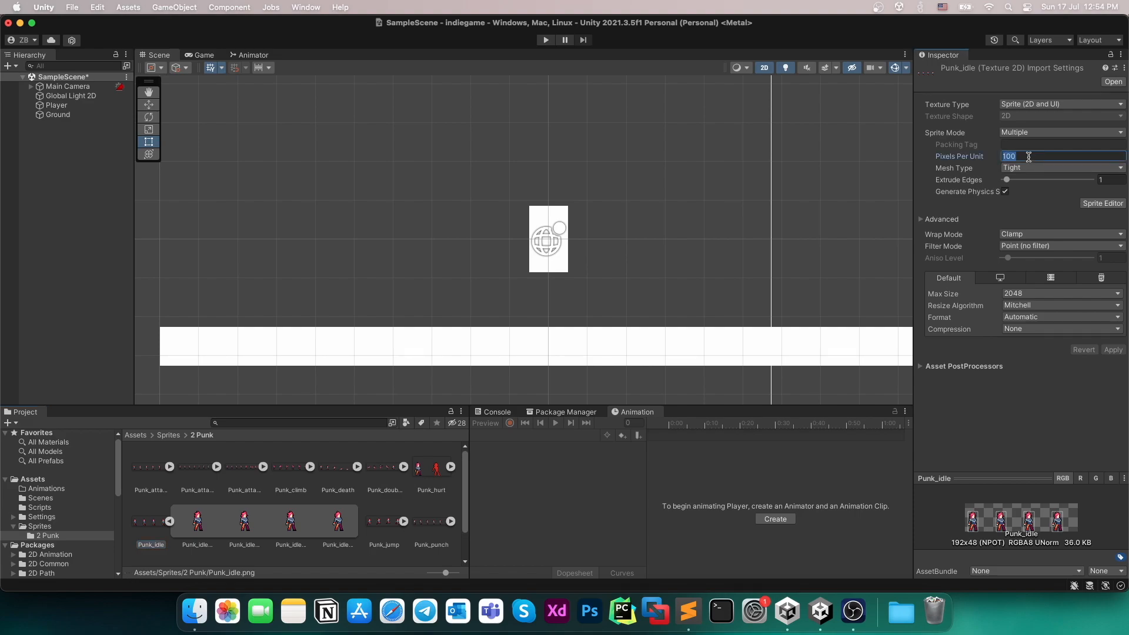
text(24)
text(100)
key(Return)
Place the first Punk_idle frame in the scene beside the Player, and apply 24 Pixels Per Unit to the Punk_idle sheet.
drag(197, 529, 374, 261)
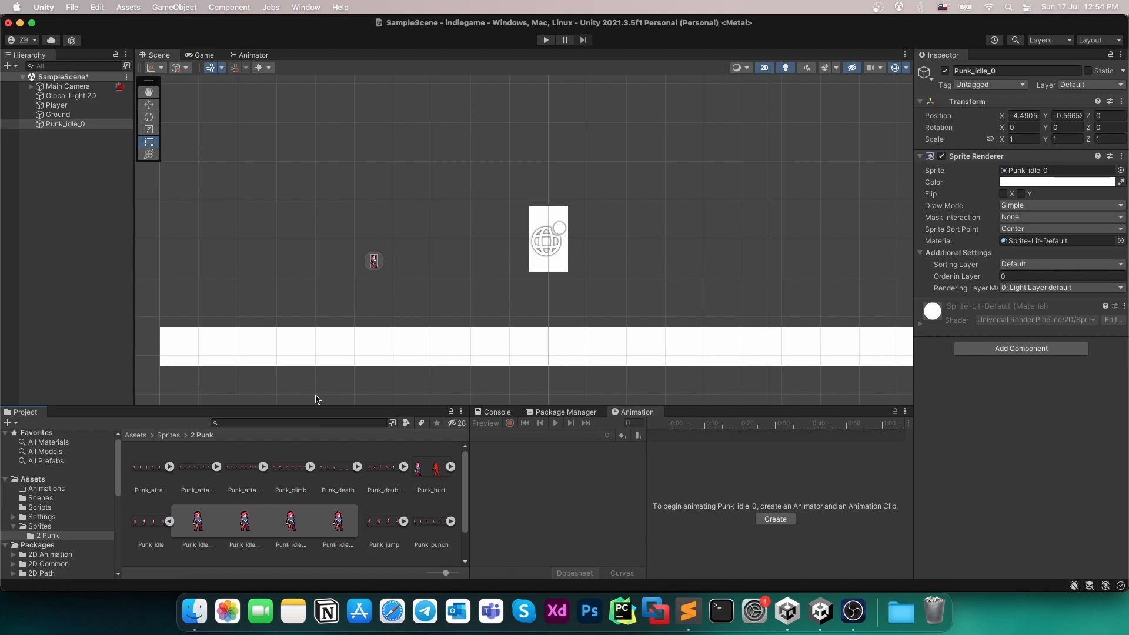
click(162, 522)
click(1023, 156)
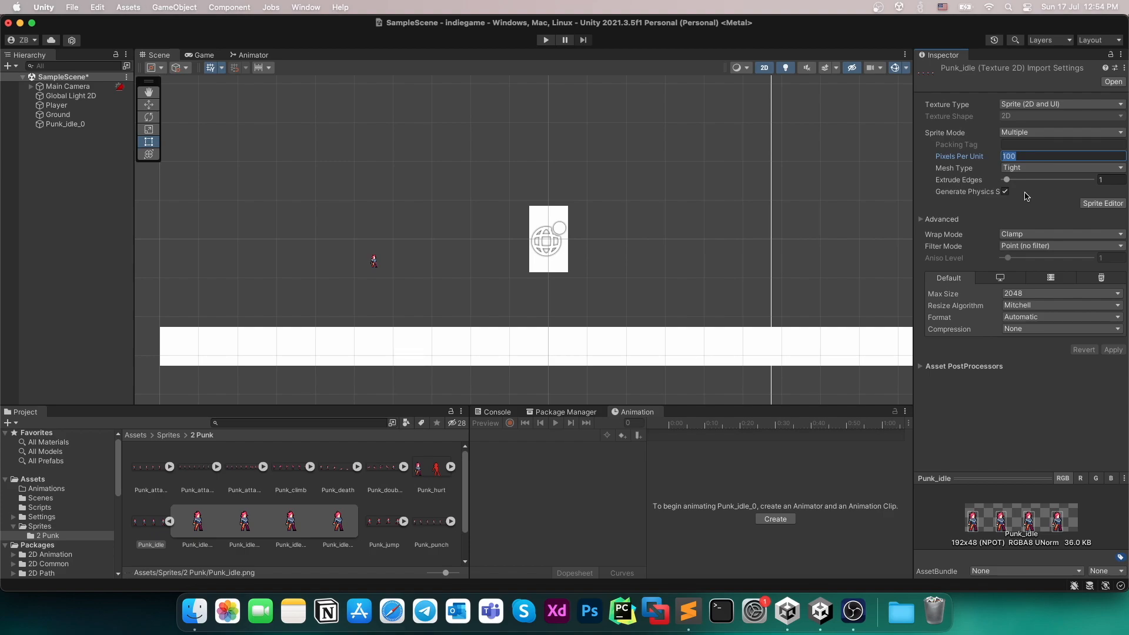
text(24)
click(1111, 350)
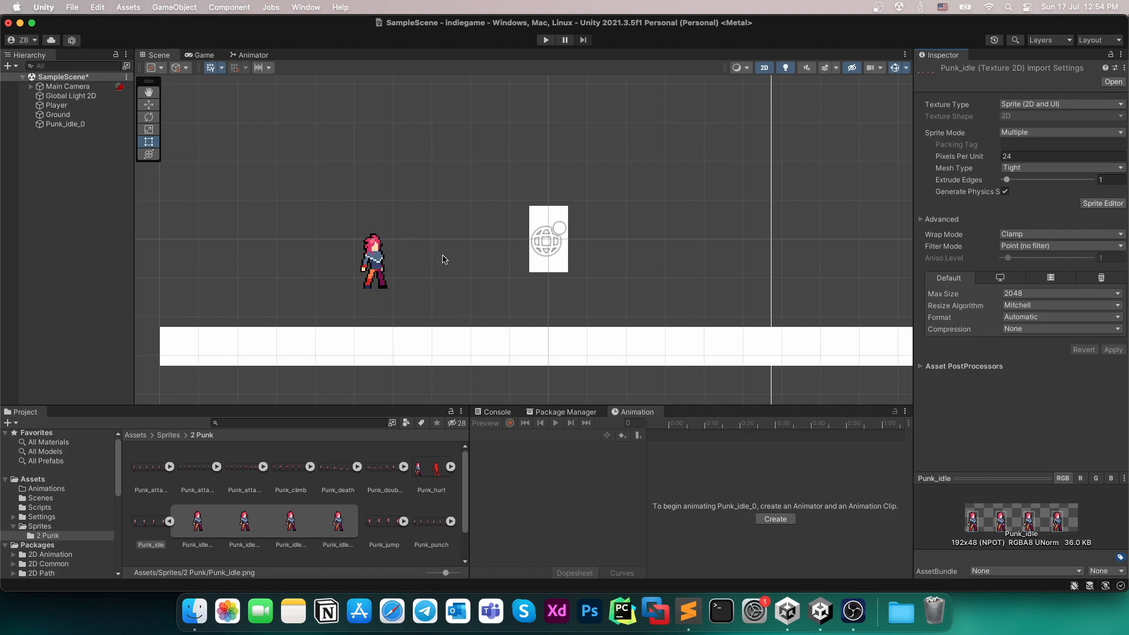
Match the Punk_run texture's sprite mode, filter mode and compression to Punk_idle, set Pixels Per Unit to 24 and apply.
scroll(272, 512, down, 2)
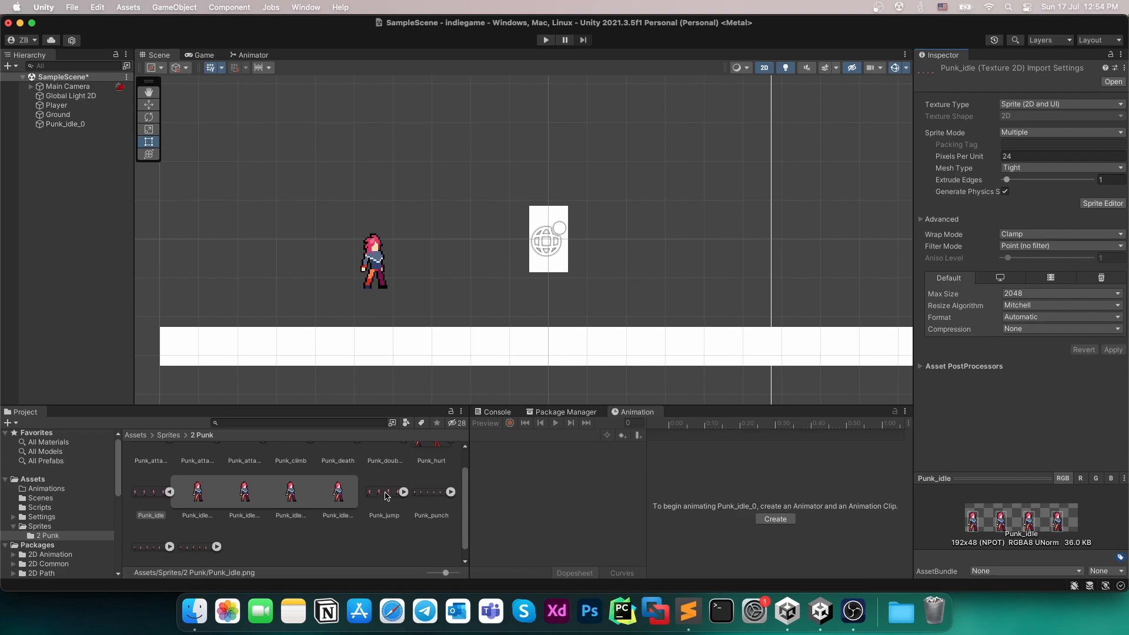
scroll(252, 517, down, 1)
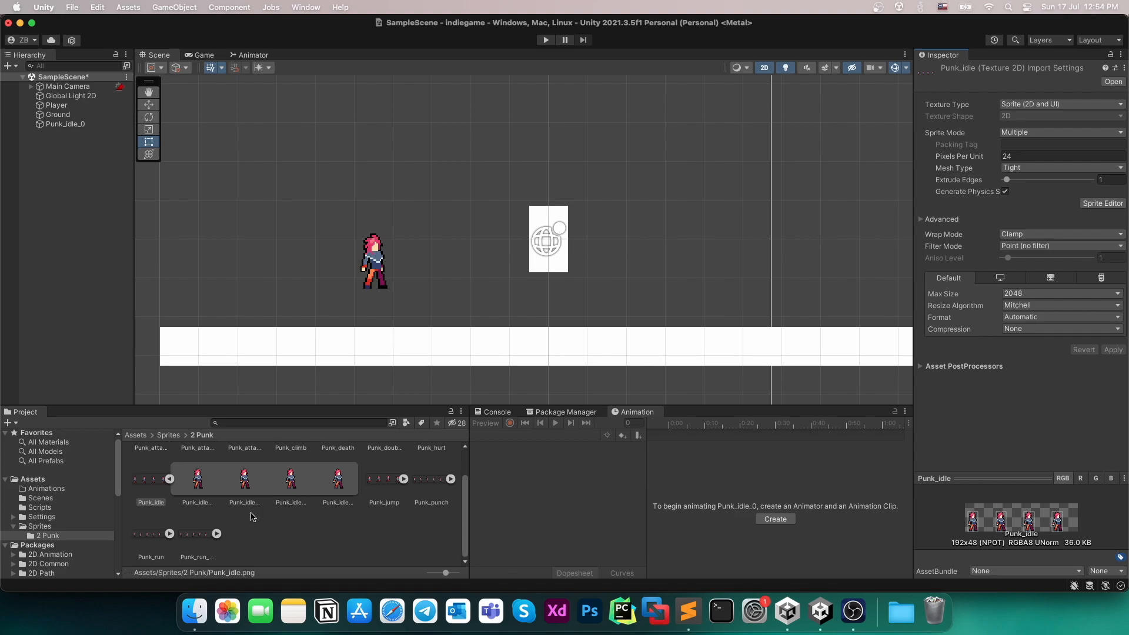
click(154, 533)
click(1033, 136)
click(1033, 246)
click(1038, 330)
click(1040, 156)
text(24)
click(1113, 349)
Slice the Punk_run sheet in the Sprite Editor, apply the slices and close the editor.
click(1102, 203)
click(610, 198)
click(730, 345)
click(654, 198)
click(563, 170)
Set the Punk_jump texture to Sprite Mode Multiple, 24 Pixels Per Unit, Point (no filter) and Compression None, and apply.
click(384, 480)
click(1023, 155)
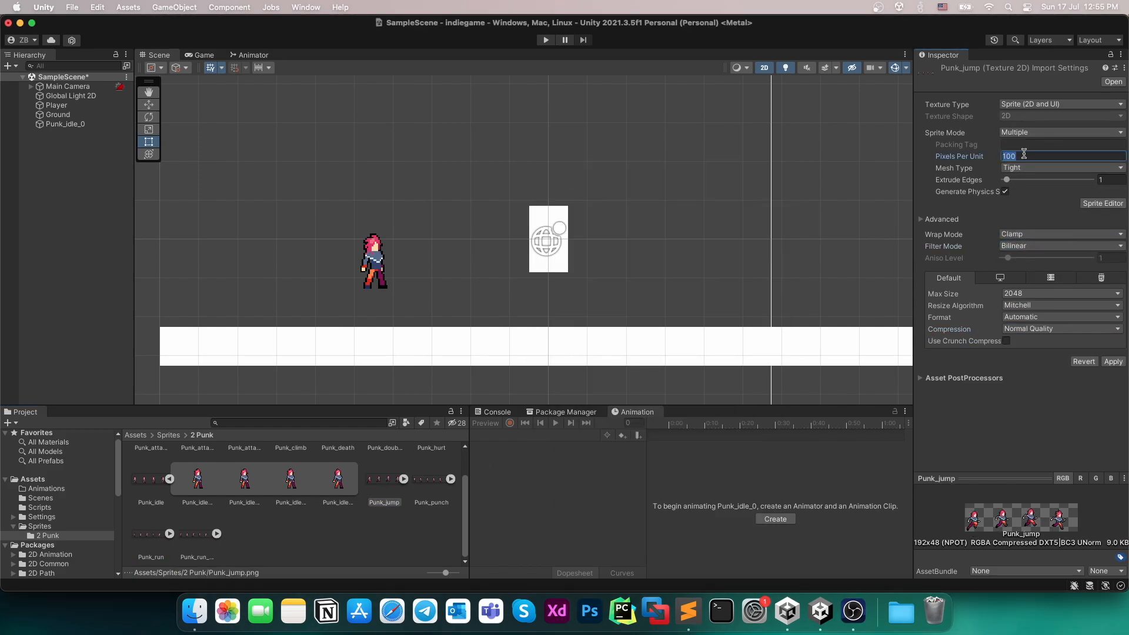
text(24)
click(1112, 350)
Slice the Punk_jump sheet in the Sprite Editor, apply the slices and close the editor.
click(1103, 203)
click(731, 344)
click(653, 198)
click(563, 171)
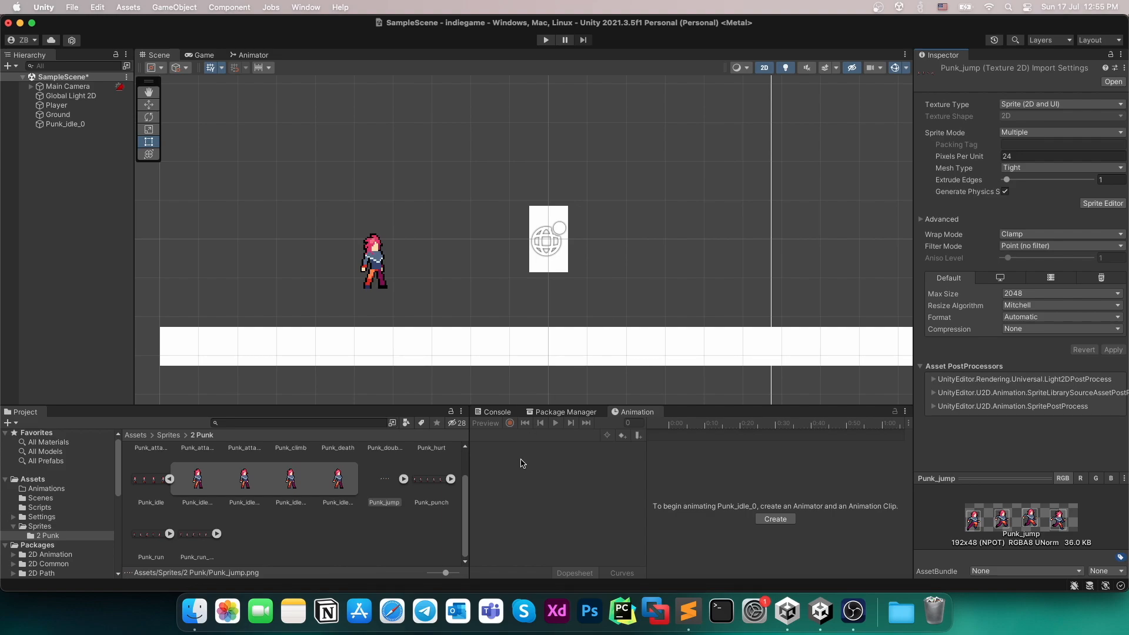
Assign the Punk_idle_0 sprite to the Player's Sprite Renderer and set the Player's Y scale to 1.
click(539, 217)
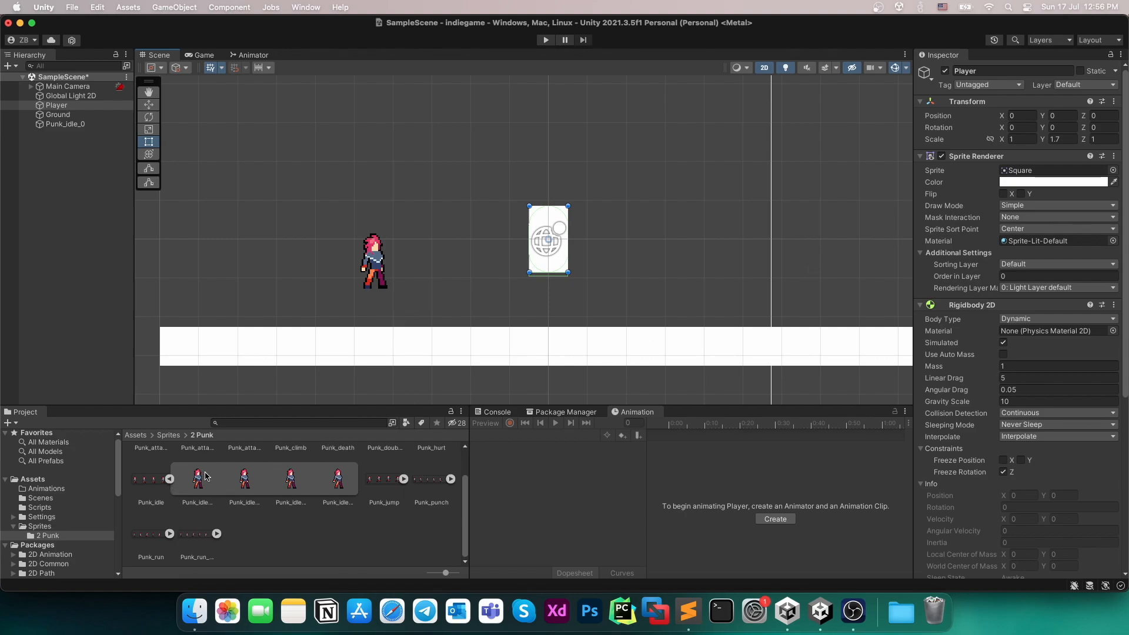
drag(197, 481, 1041, 174)
click(1058, 140)
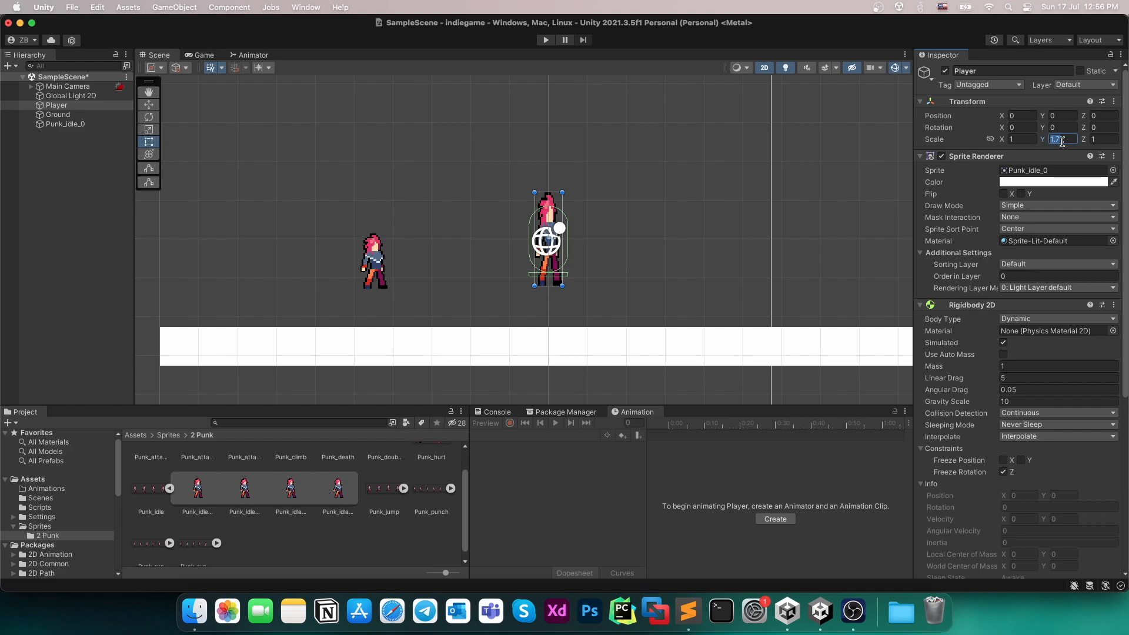
text(1)
Reset the Player's Capsule Collider 2D and Box Collider 2D so they fit the new sprite.
scroll(1059, 142, down, 10)
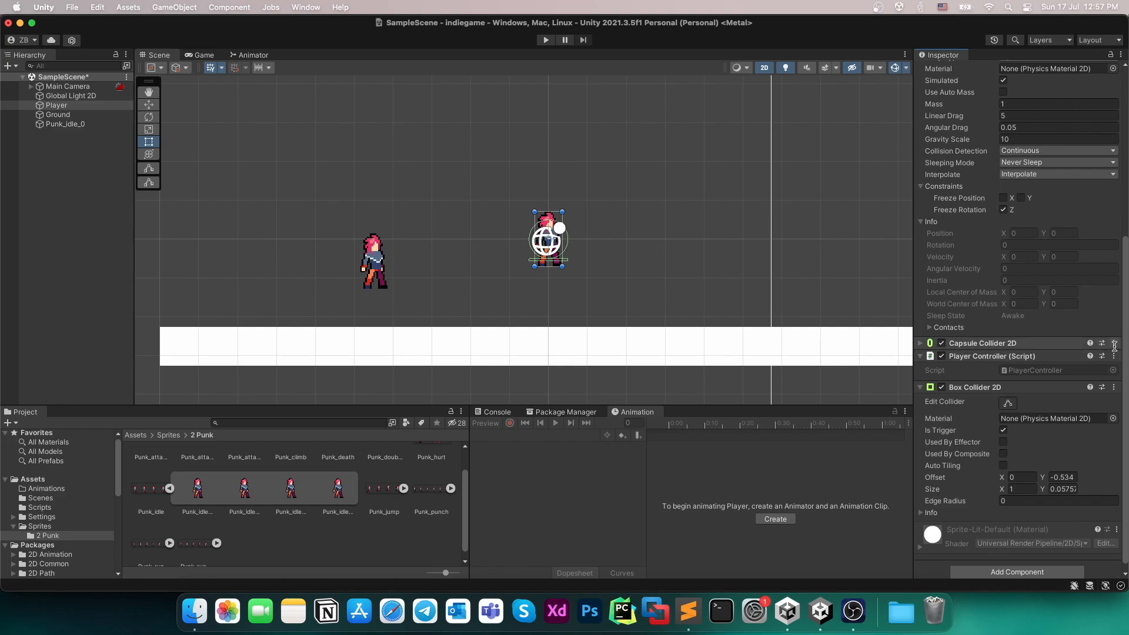
click(1114, 343)
key(Escape)
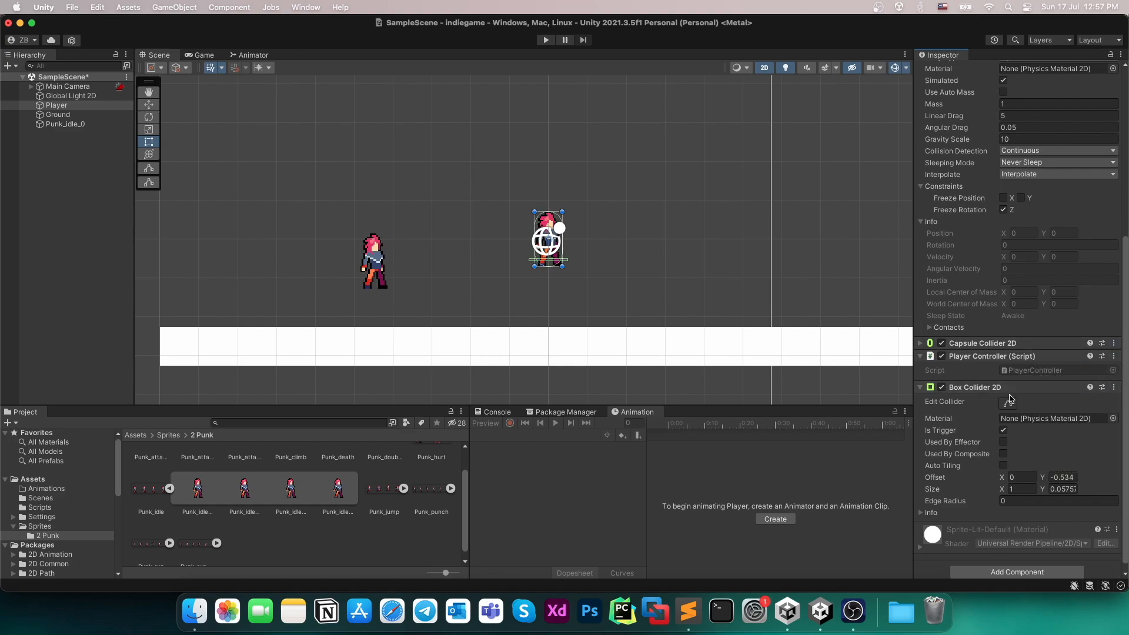
click(1113, 387)
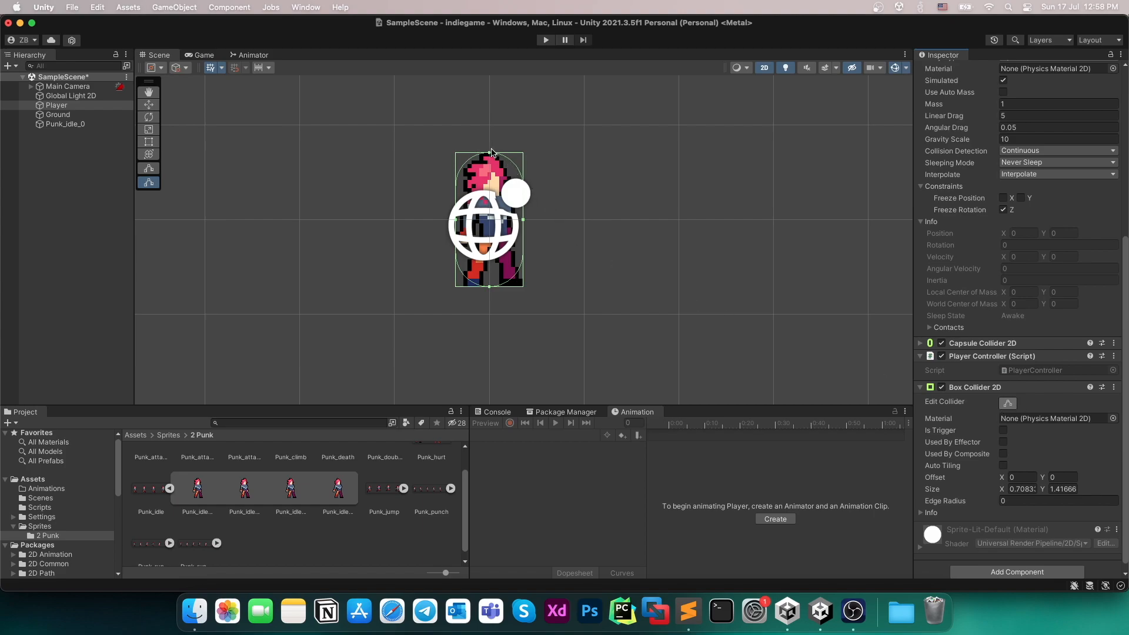
Shrink the Player's box collider to a strip about 0.06 high at the feet, with Y offset -0.75 and Is Trigger enabled.
drag(490, 154, 500, 282)
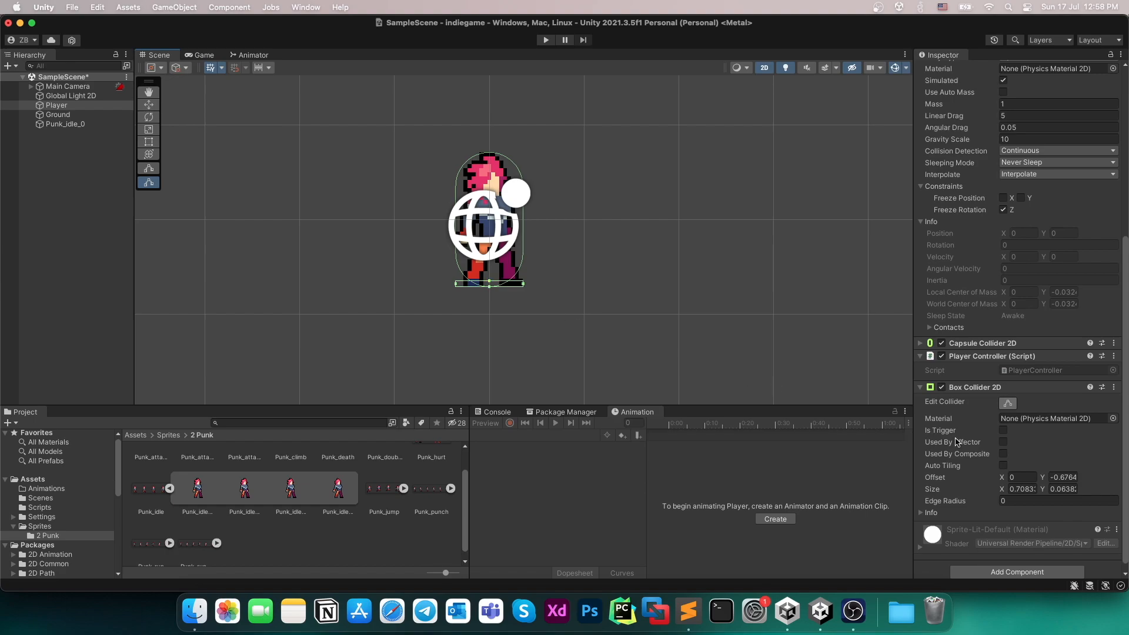
click(1070, 477)
text(-0.75)
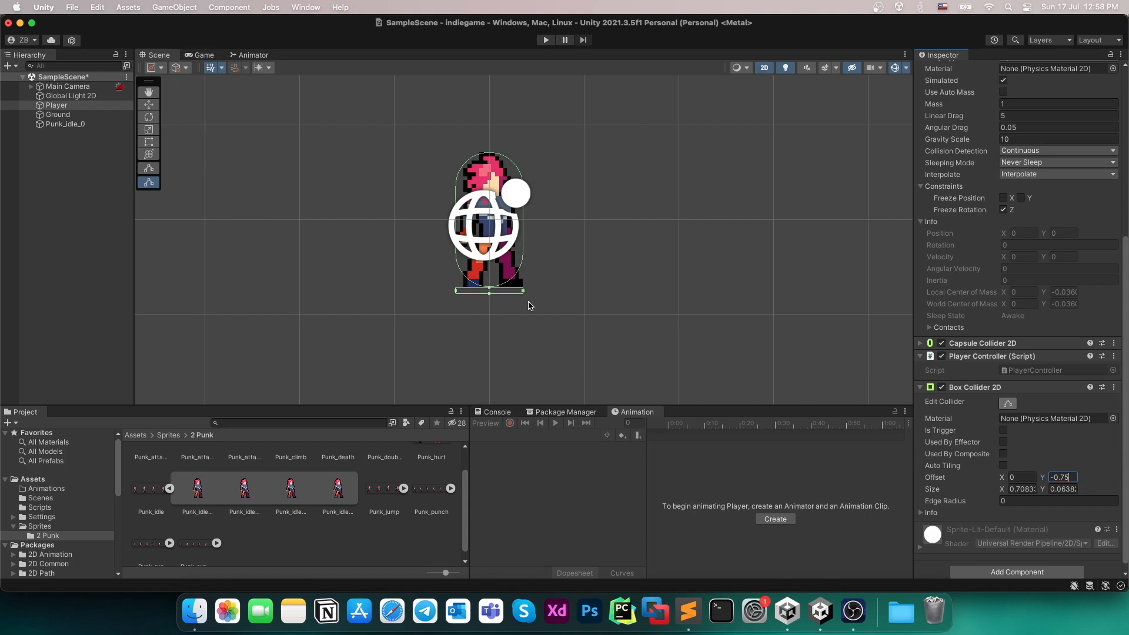
click(1004, 431)
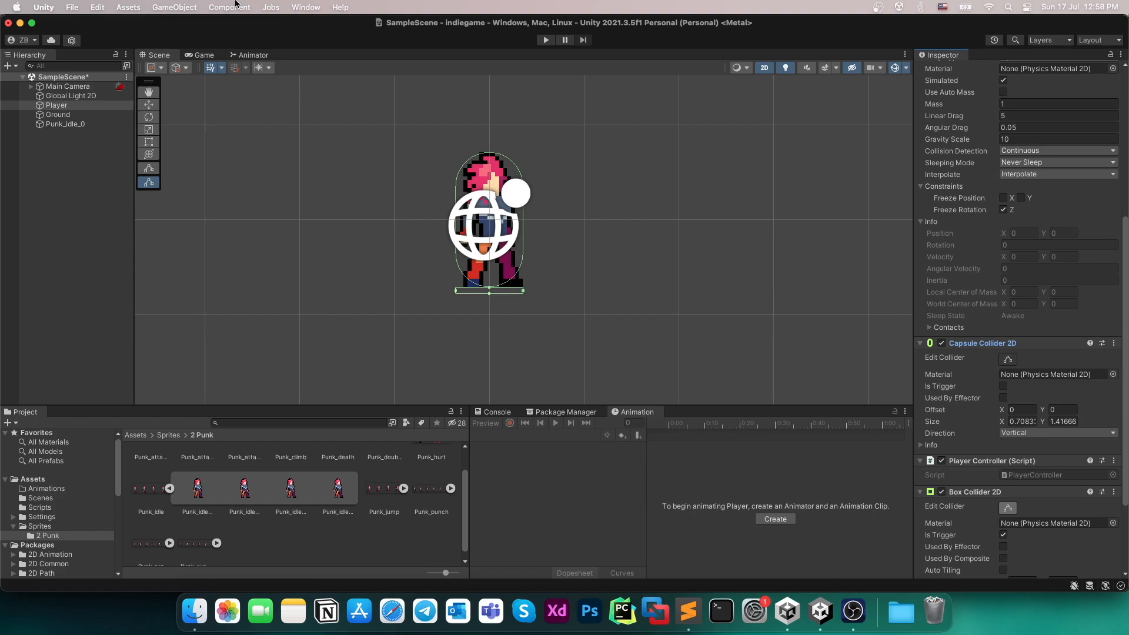
Open the Animation window for the Player and keep it docked beside the Package Manager.
click(305, 12)
mouse_move(318, 270)
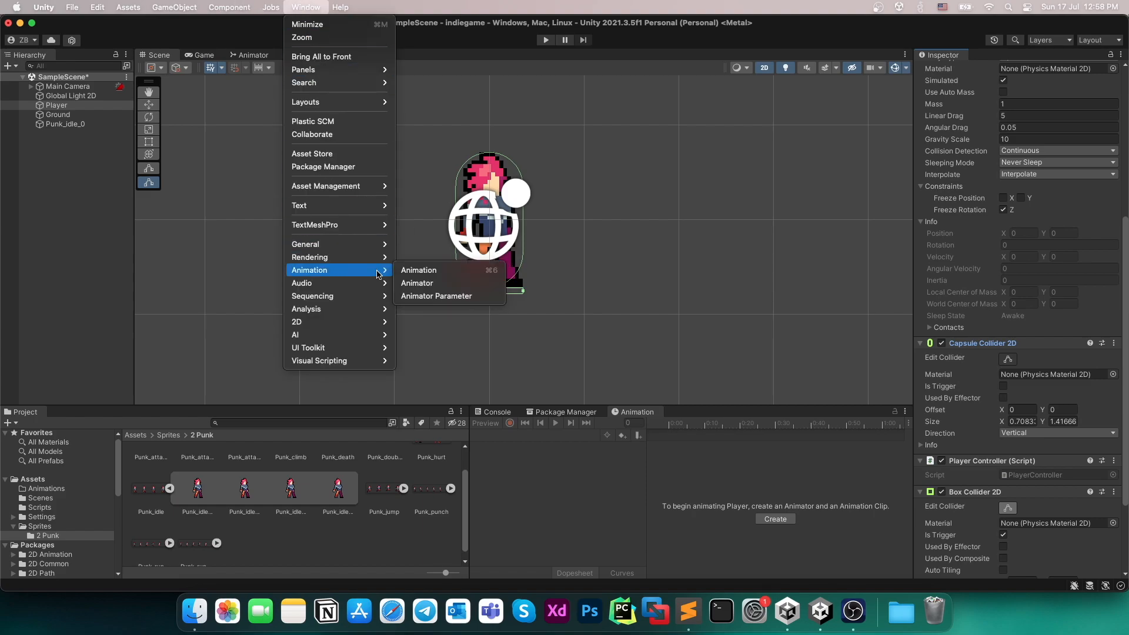
click(422, 271)
mouse_move(633, 412)
mouse_down()
mouse_move(349, 160)
mouse_move(628, 396)
mouse_move(626, 426)
mouse_up()
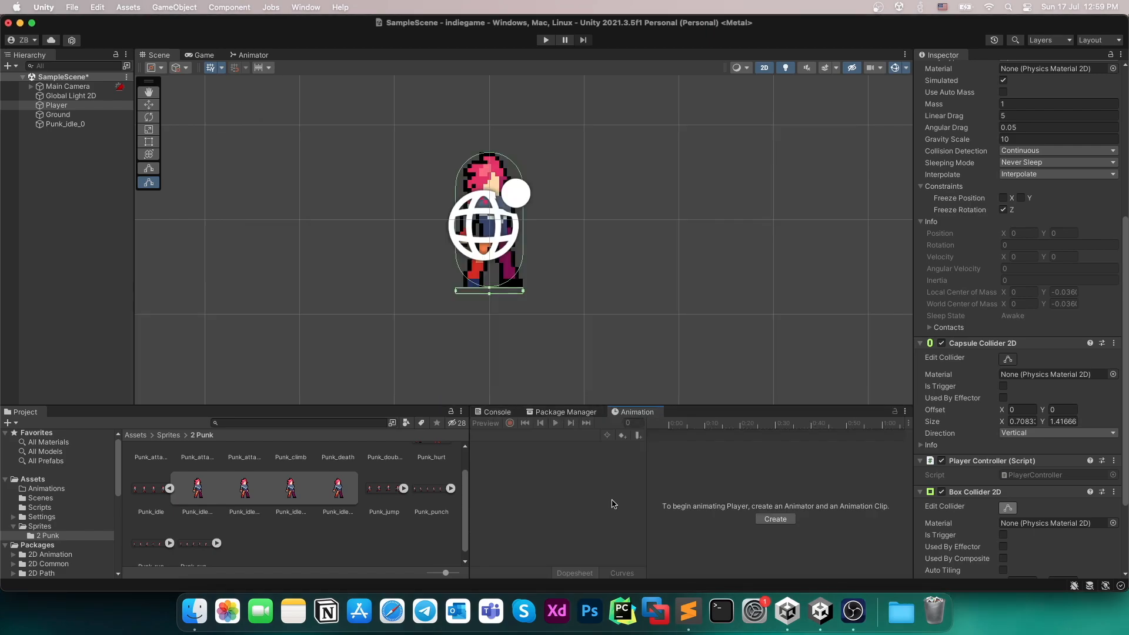
Create a new animation clip for the Player named Player_idle and save it in the project's Animations folder.
click(69, 105)
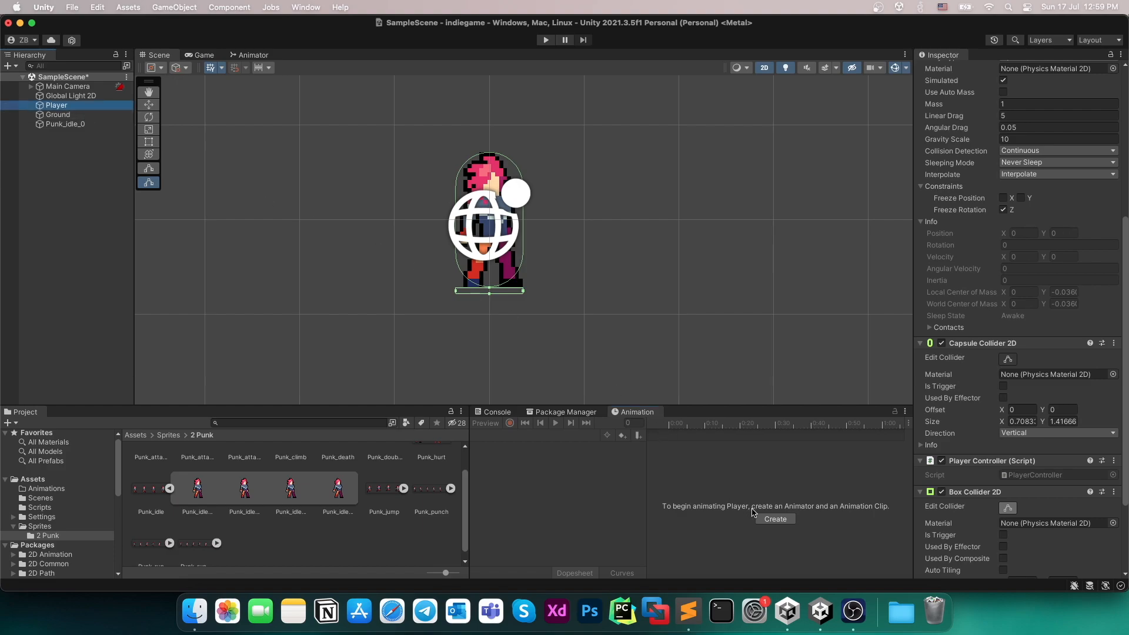
click(774, 518)
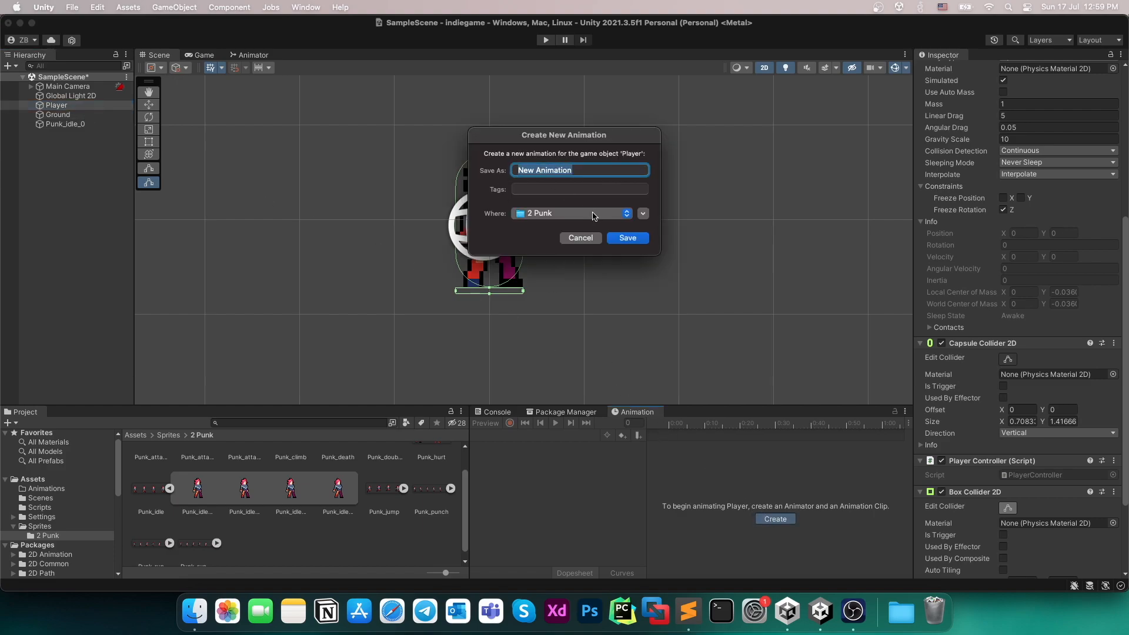
click(642, 214)
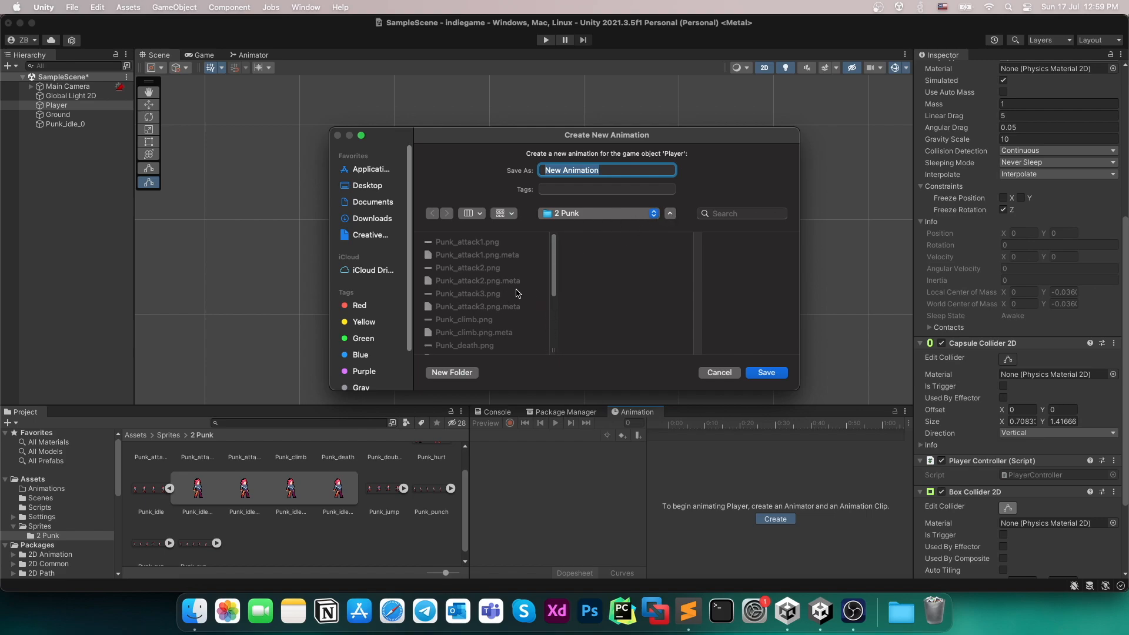
click(654, 215)
click(609, 241)
click(693, 242)
click(608, 175)
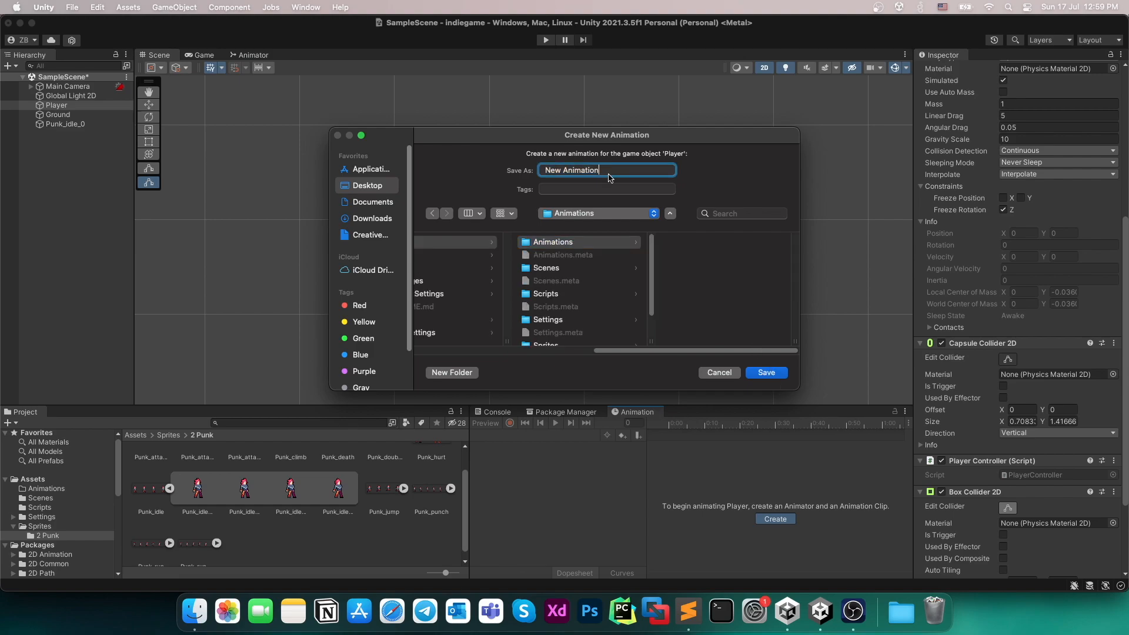
key(super+a)
text(Pla)
click(774, 376)
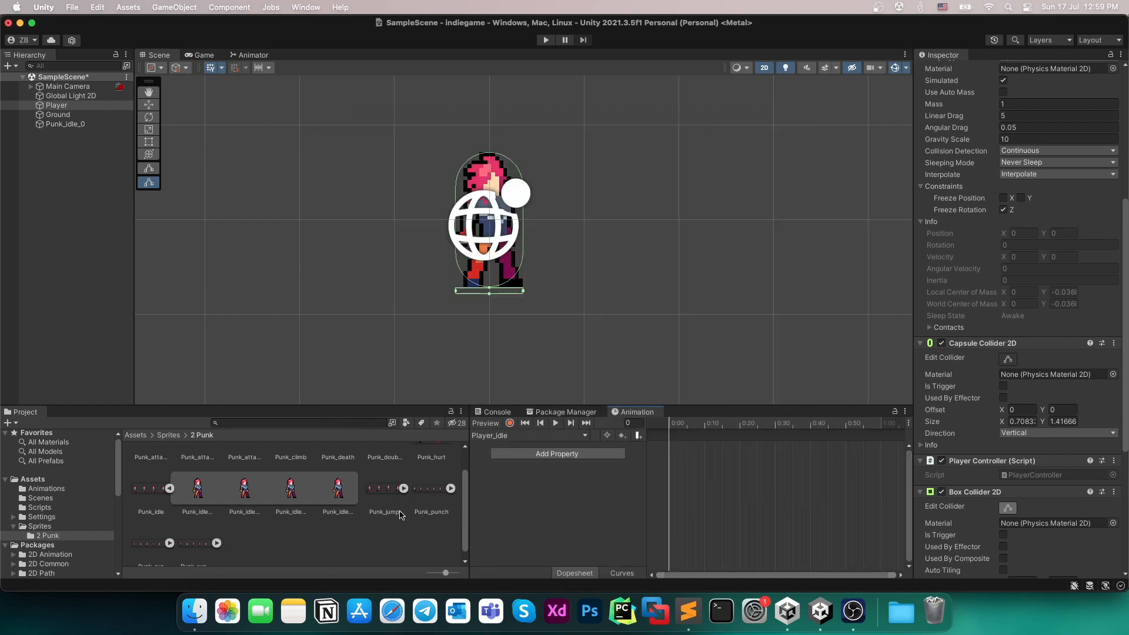
Add the four Punk_idle sprites to the Player_idle clip and spread their keyframes out to about frame 30.
click(205, 497)
shift+click(332, 498)
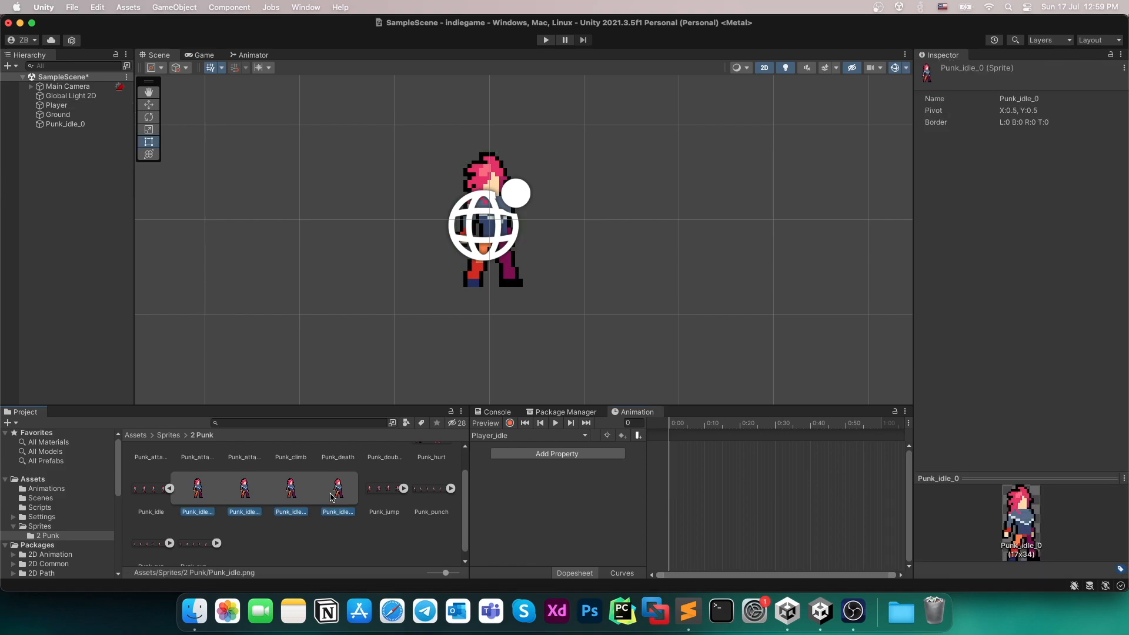
drag(195, 489, 676, 476)
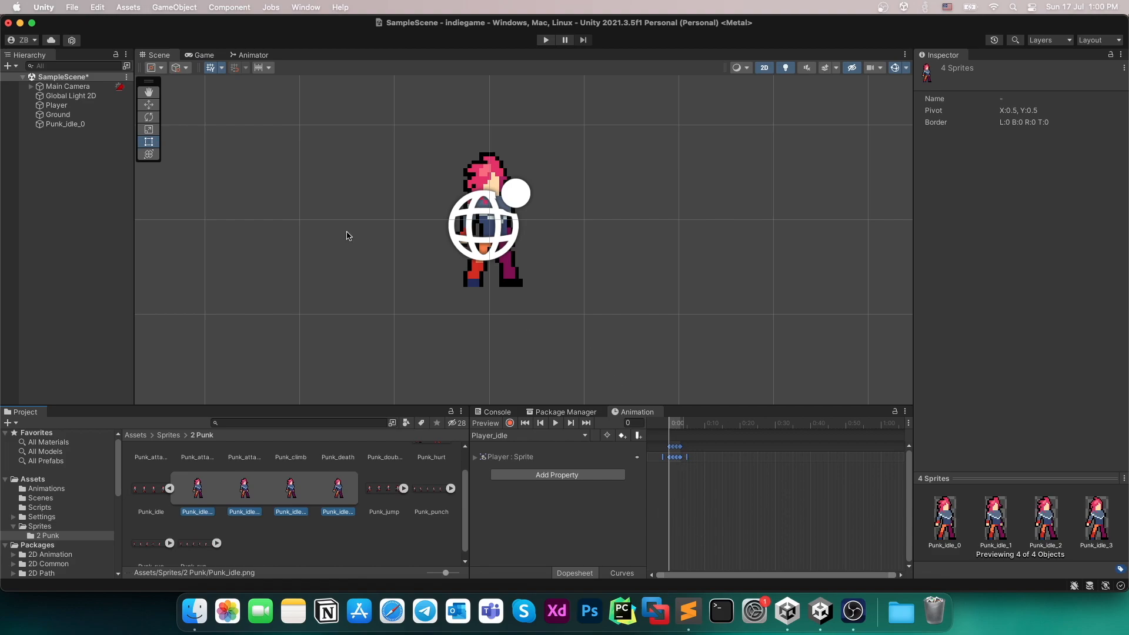
click(557, 423)
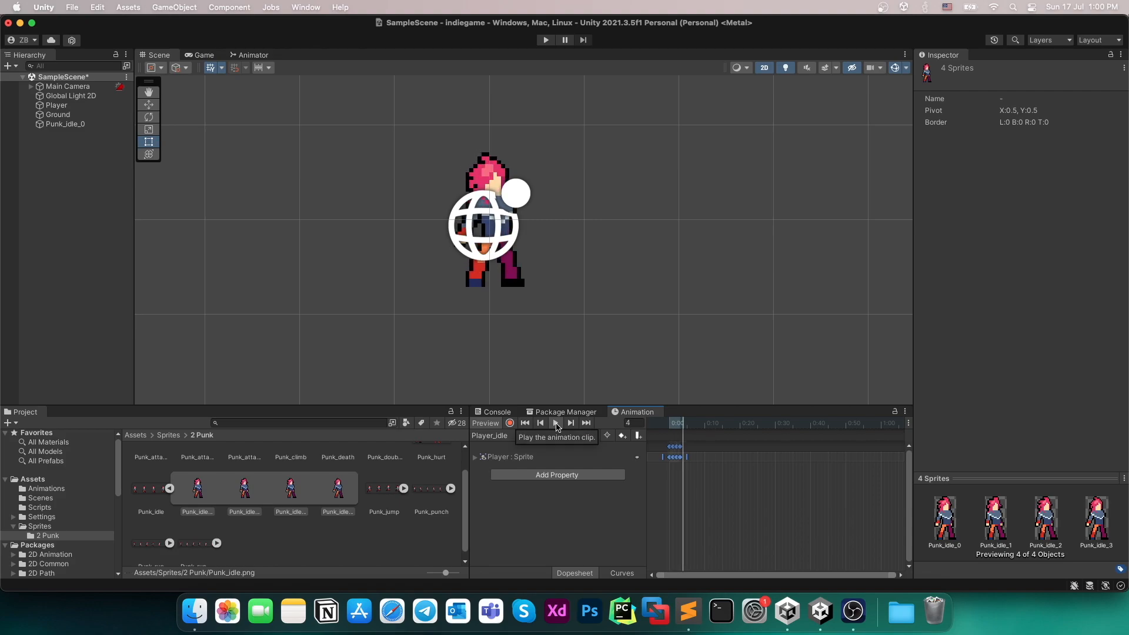
drag(690, 458, 782, 458)
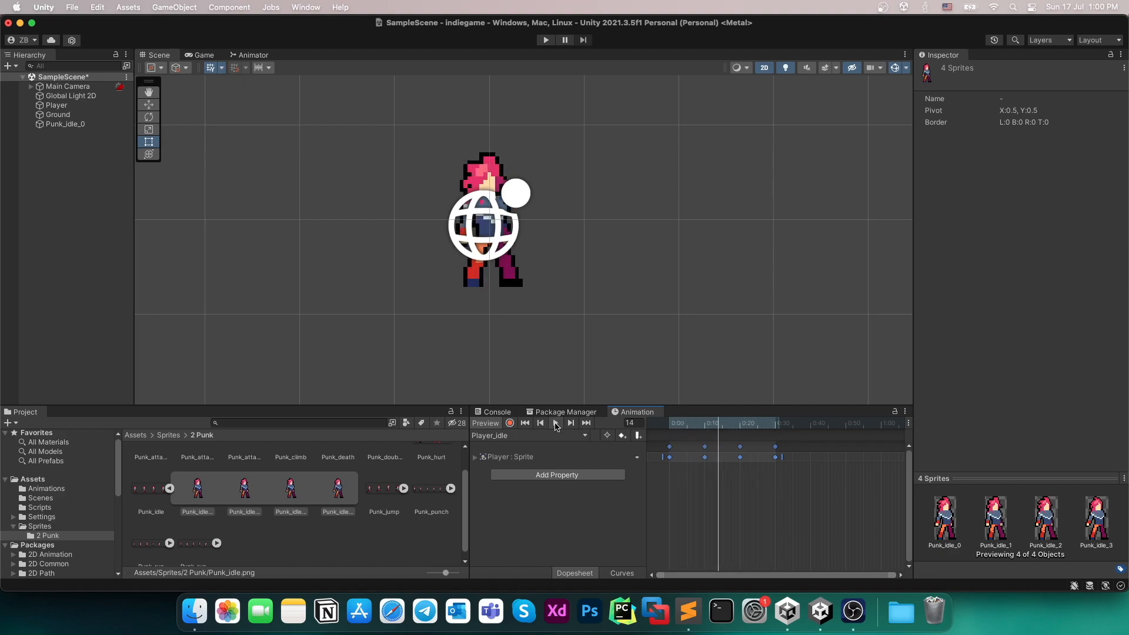
Move the Player clear of the light icon to about X -1.23, Y -0.39 and preview the idle animation.
click(68, 106)
drag(501, 267, 384, 304)
click(554, 423)
Append a copy of the last idle keyframe at about frame 37 and preview the clip.
click(776, 458)
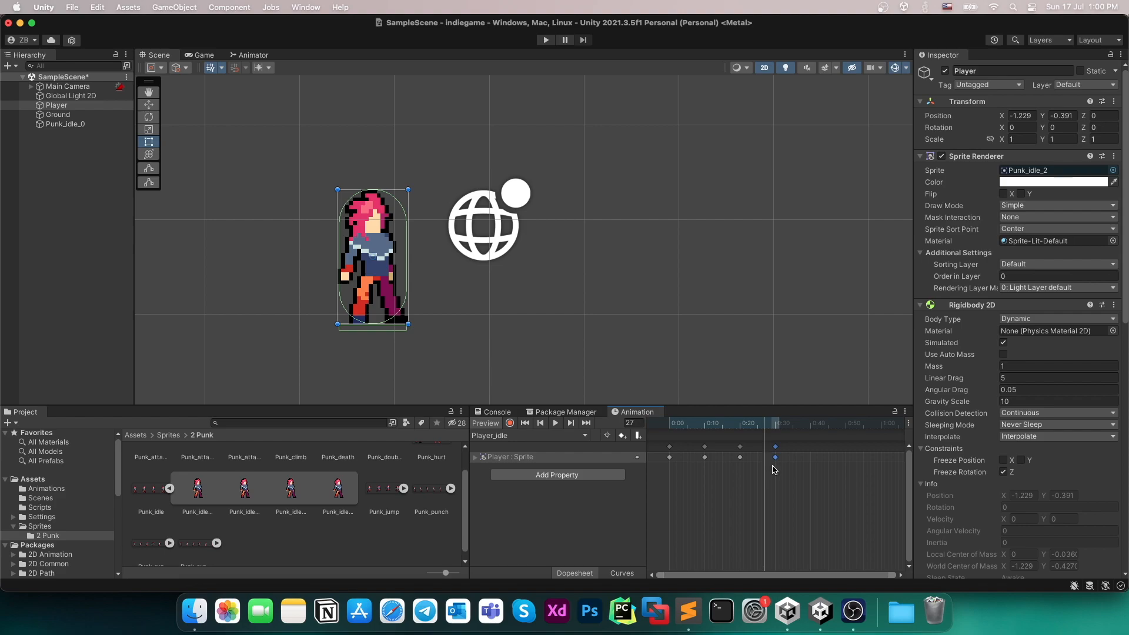
key(super+v)
drag(765, 459, 809, 461)
click(555, 423)
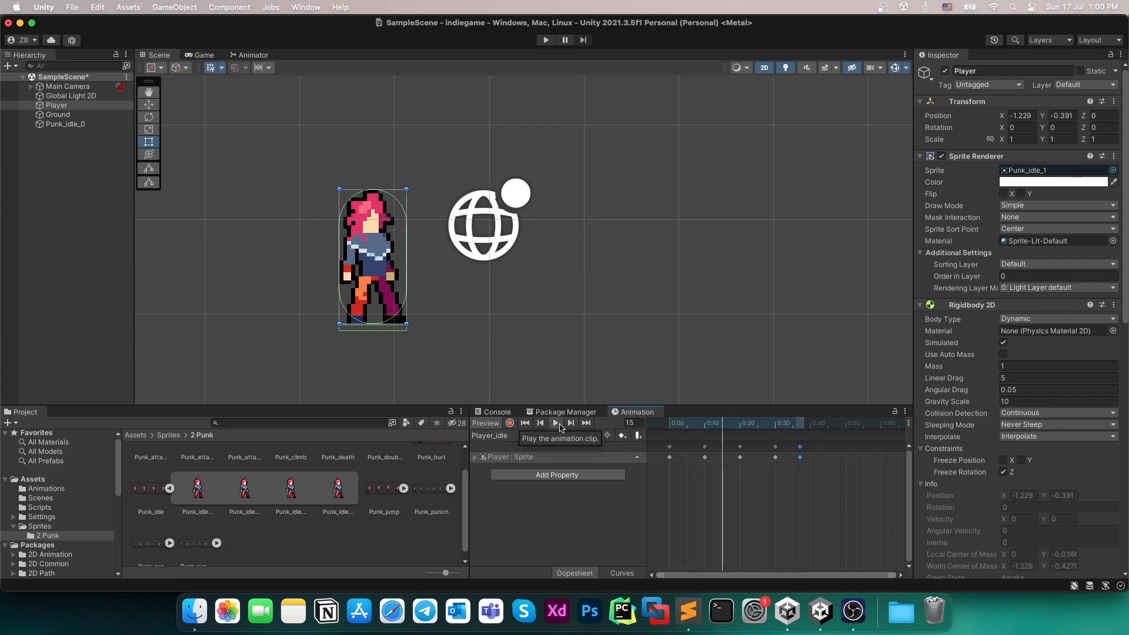
Compress all keyframes of the Player_idle clip so they end at about frame 33, and play the clip to check it.
scroll(465, 336, down, 2)
scroll(465, 336, down, 3)
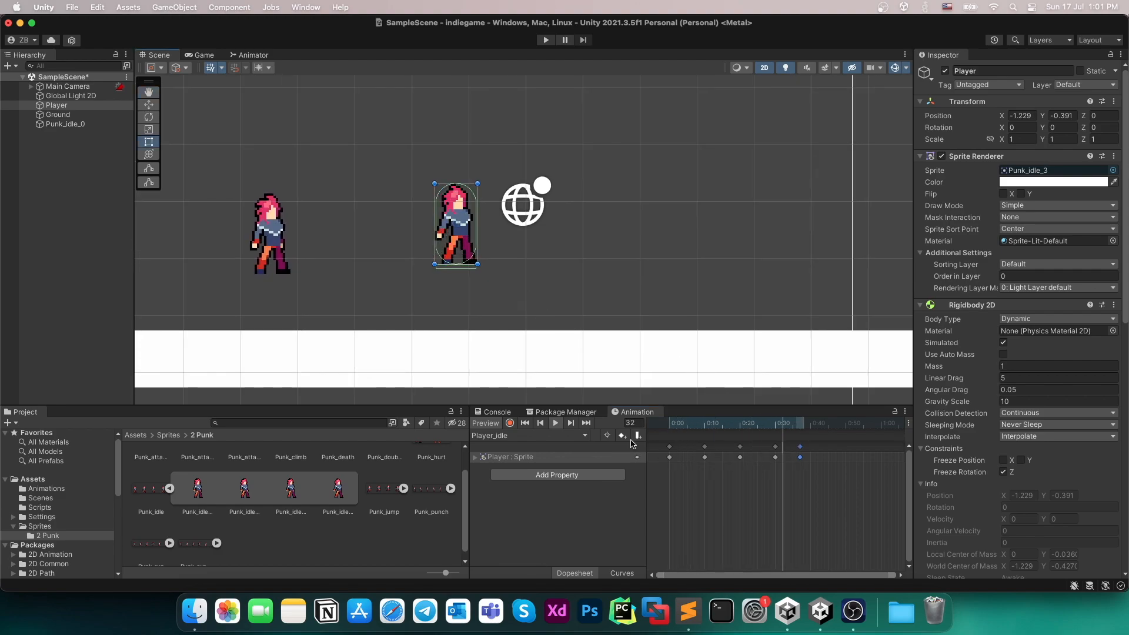
click(670, 457)
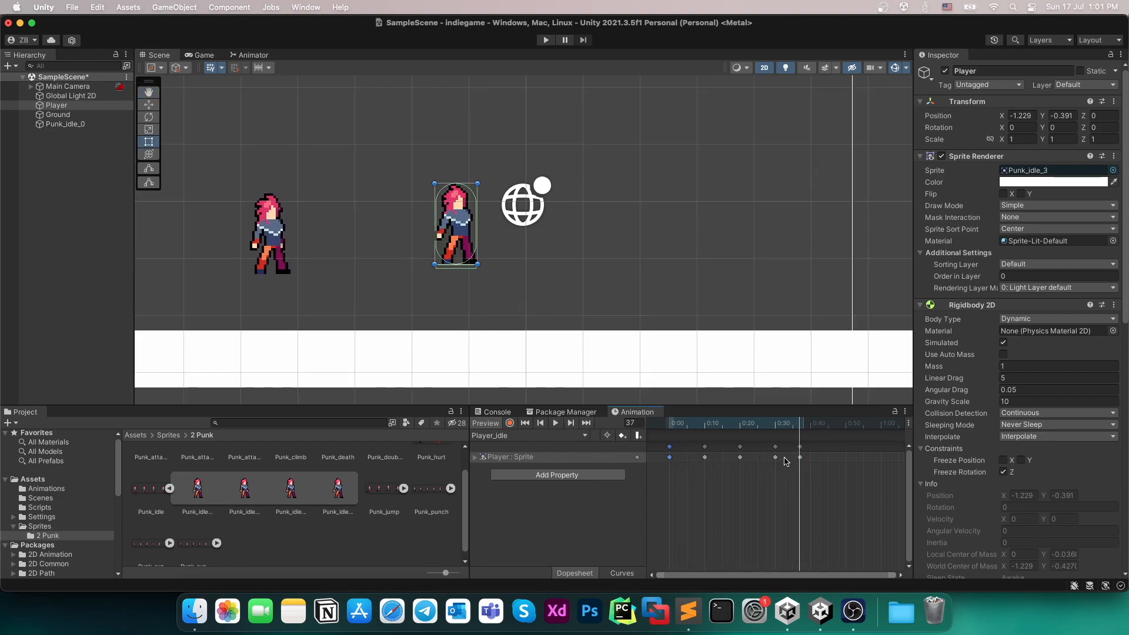
shift+click(799, 457)
drag(807, 458, 794, 458)
click(556, 424)
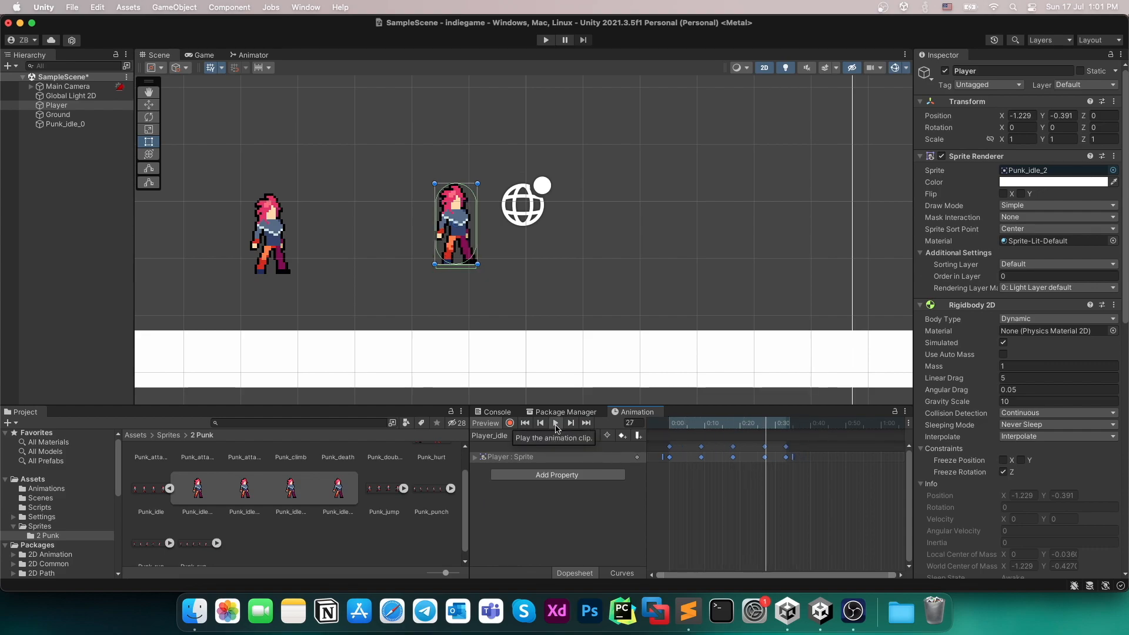
click(556, 424)
Delete the spare Punk_idle_0 object from the scene and place the Player just above the ground at about X -2.05, Y -1.27.
click(276, 240)
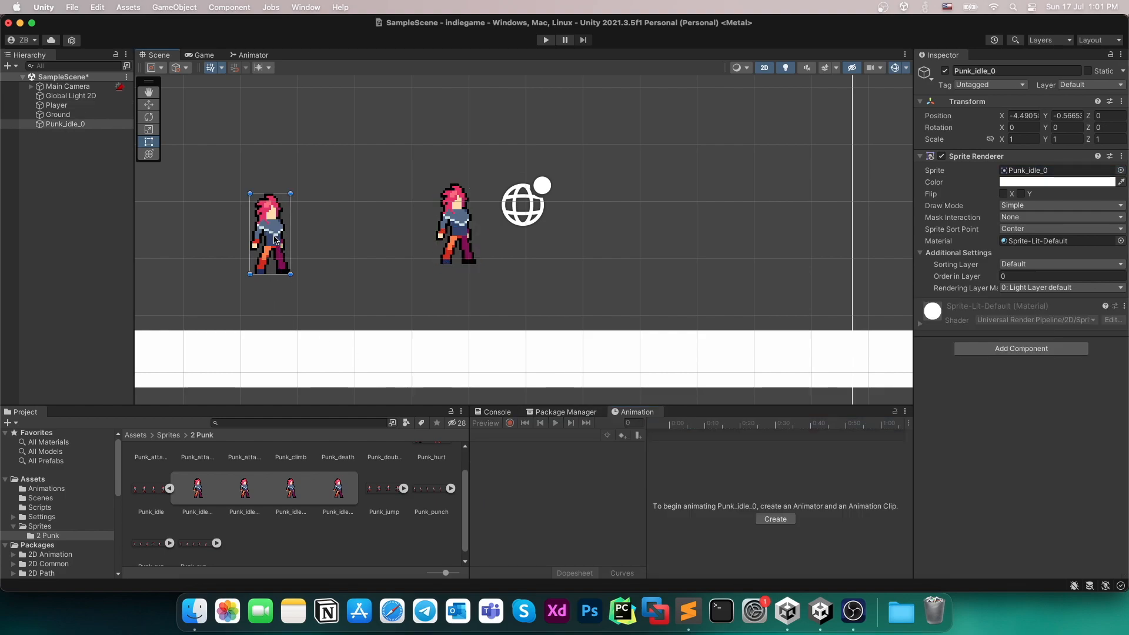
key(Delete)
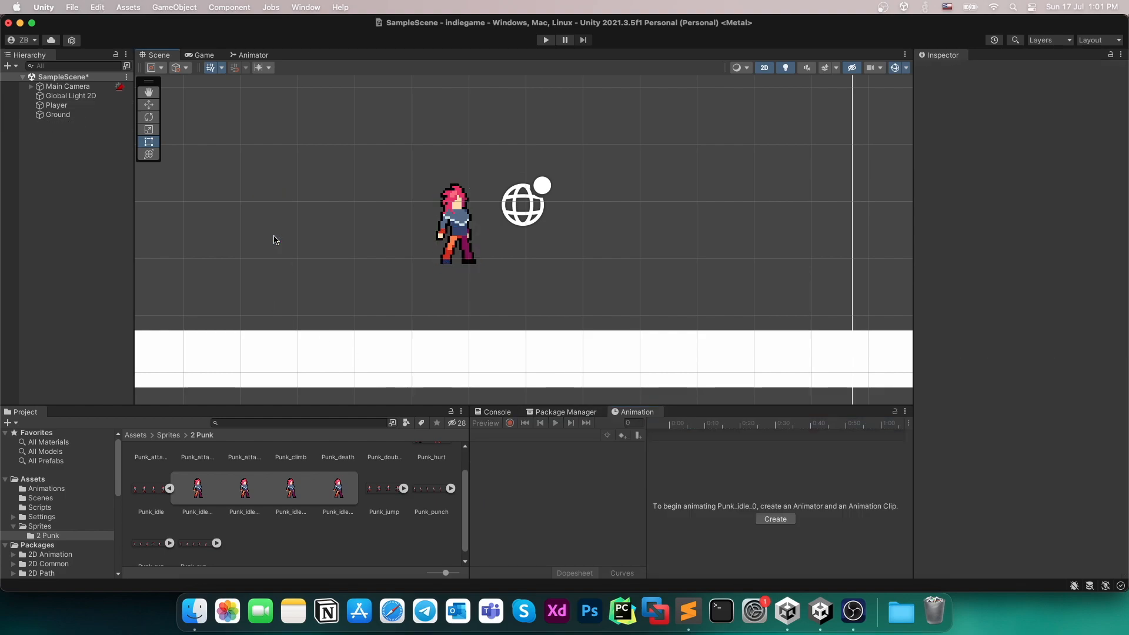
click(450, 237)
drag(451, 237, 403, 285)
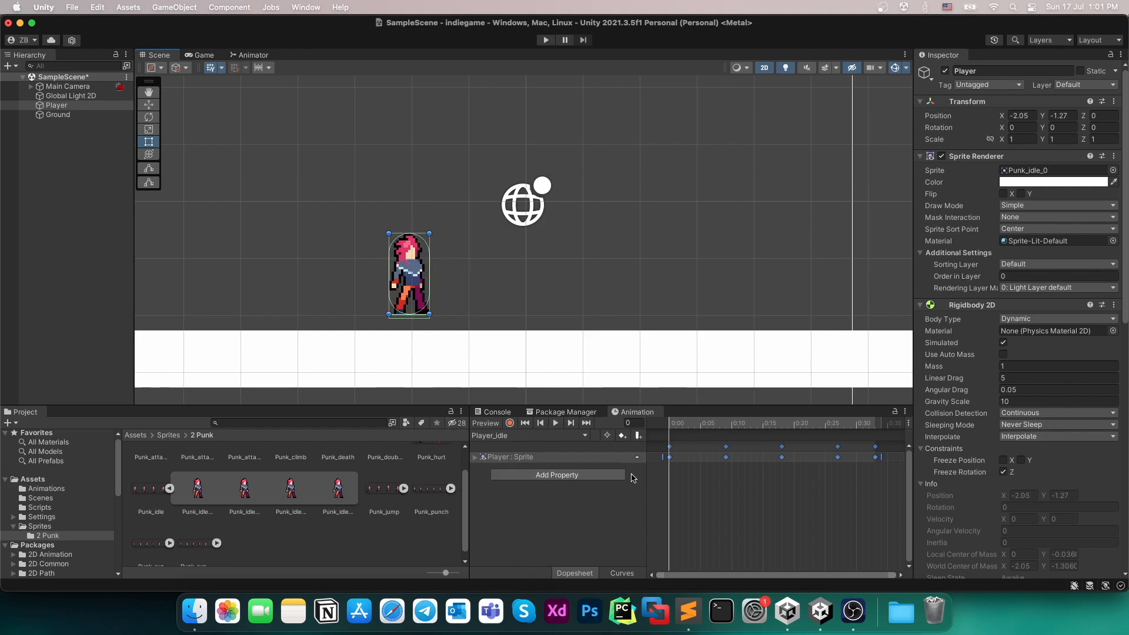
click(569, 513)
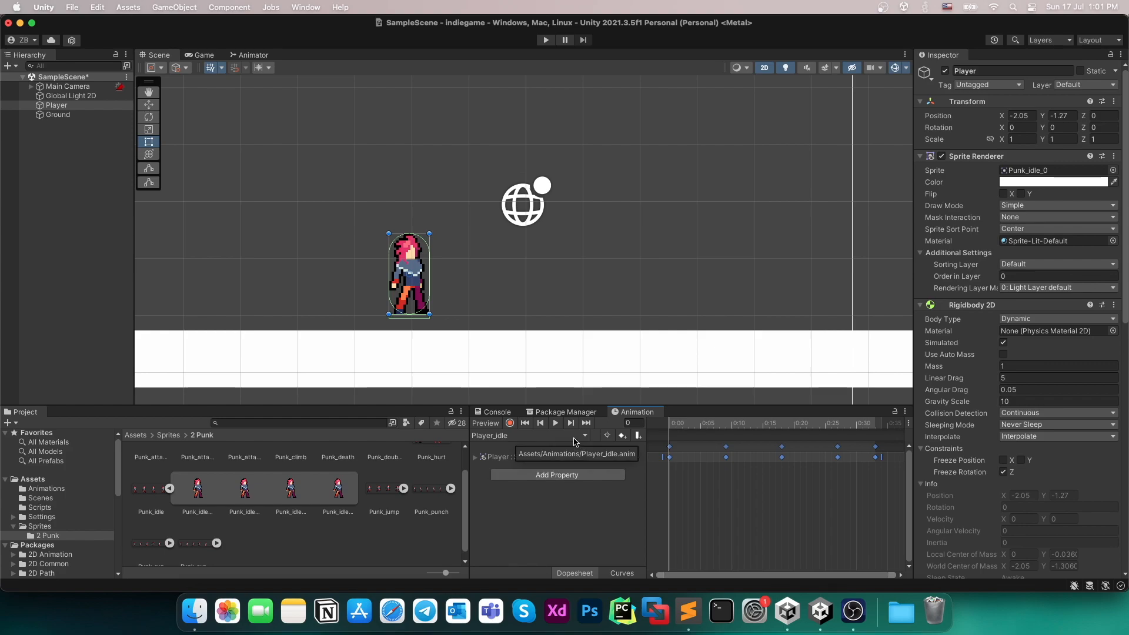
Create another Player animation clip named Player_run in the Animations folder.
click(544, 440)
click(531, 458)
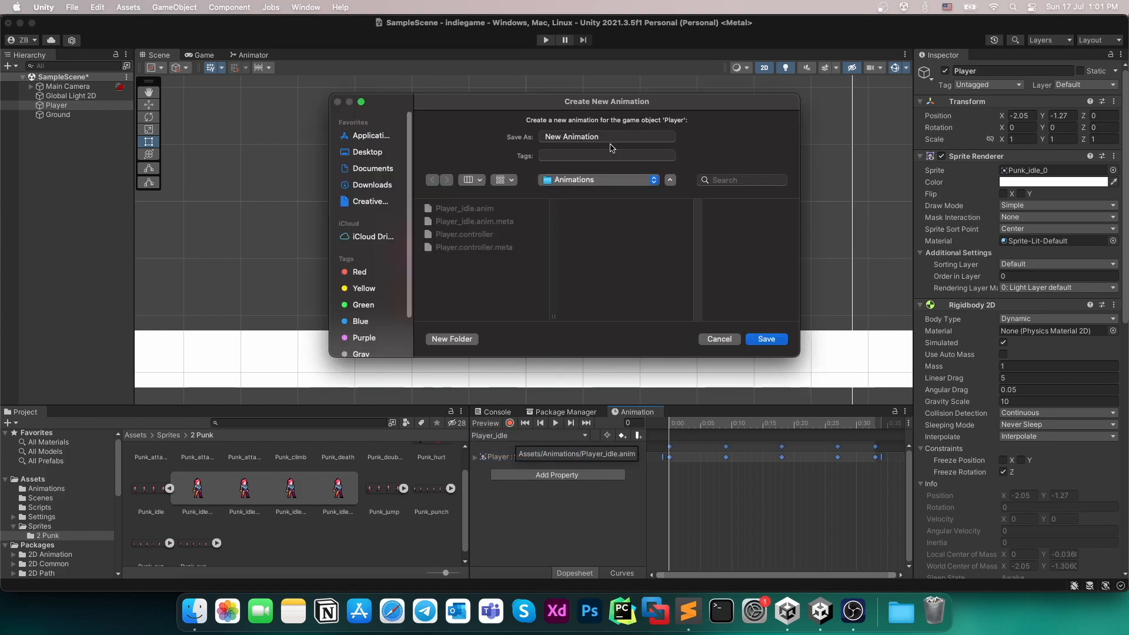
click(611, 137)
key(super+a)
text(Player_run)
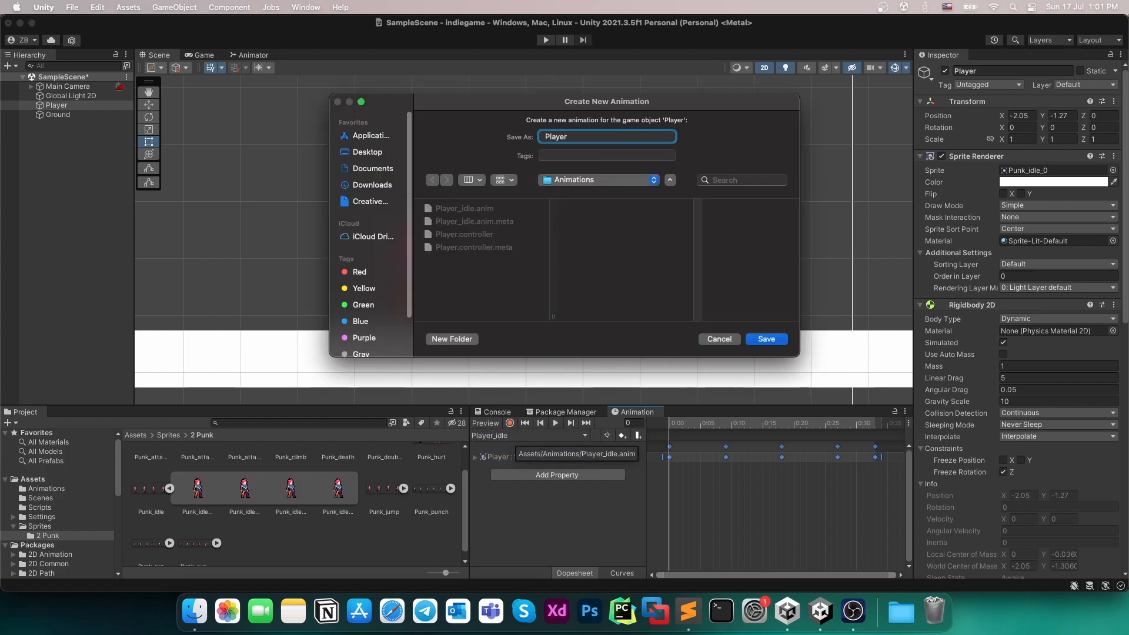
key(Return)
Add the six Punk_run sprites to the Player_run clip and preview the run animation.
click(158, 540)
click(169, 531)
click(197, 532)
shift+click(431, 531)
drag(432, 532, 817, 457)
click(555, 422)
Create another Player animation clip named Player_jump in the Animations folder.
click(529, 435)
click(547, 457)
text(Player_jump)
key(Return)
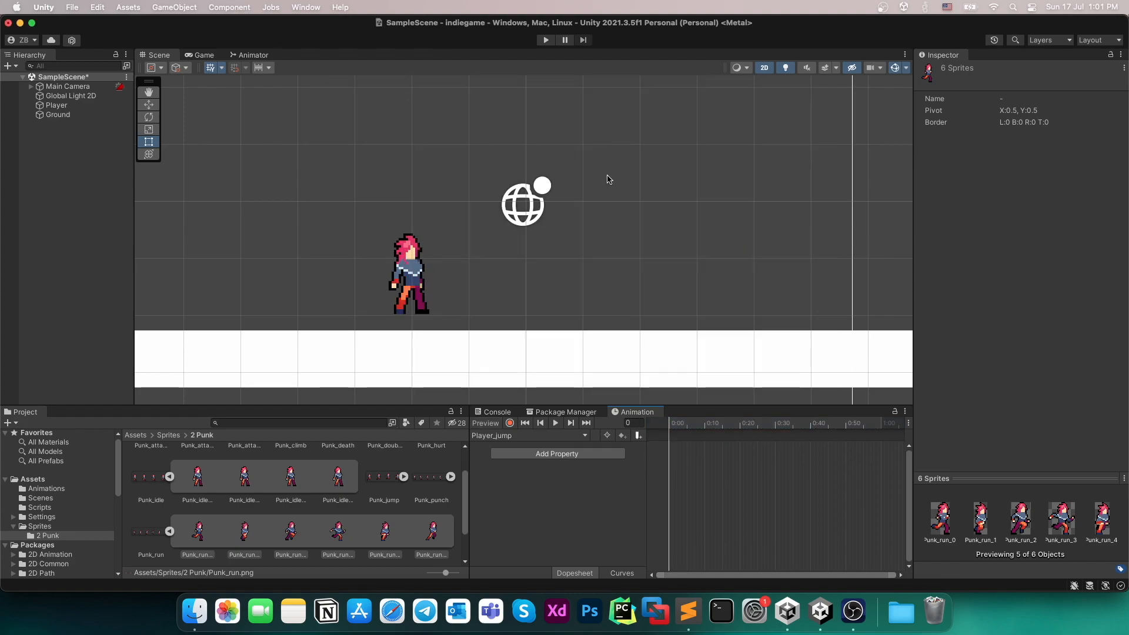
Add the four Punk_jump sprites to the Player_jump clip, with keyframes spread to about frame 30, and preview it.
click(403, 476)
click(431, 476)
shift+click(244, 531)
drag(244, 532, 781, 457)
click(555, 422)
click(556, 424)
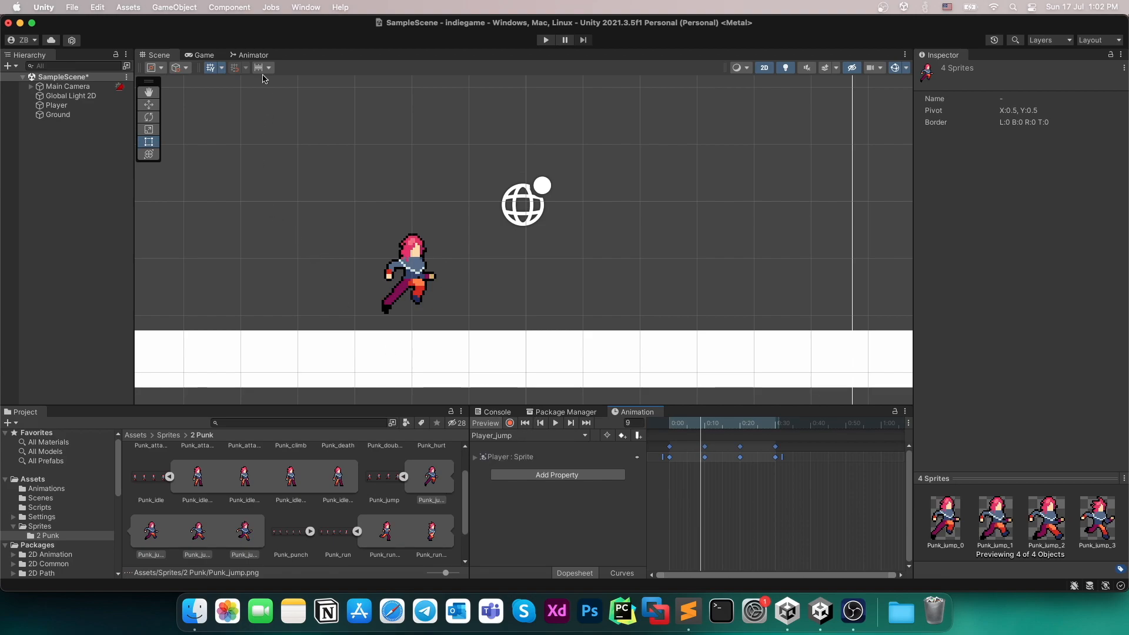
Show the Player's Animator graph and arrange Player_idle below Entry, with Player_run and Player_jump stacked beside them.
click(254, 55)
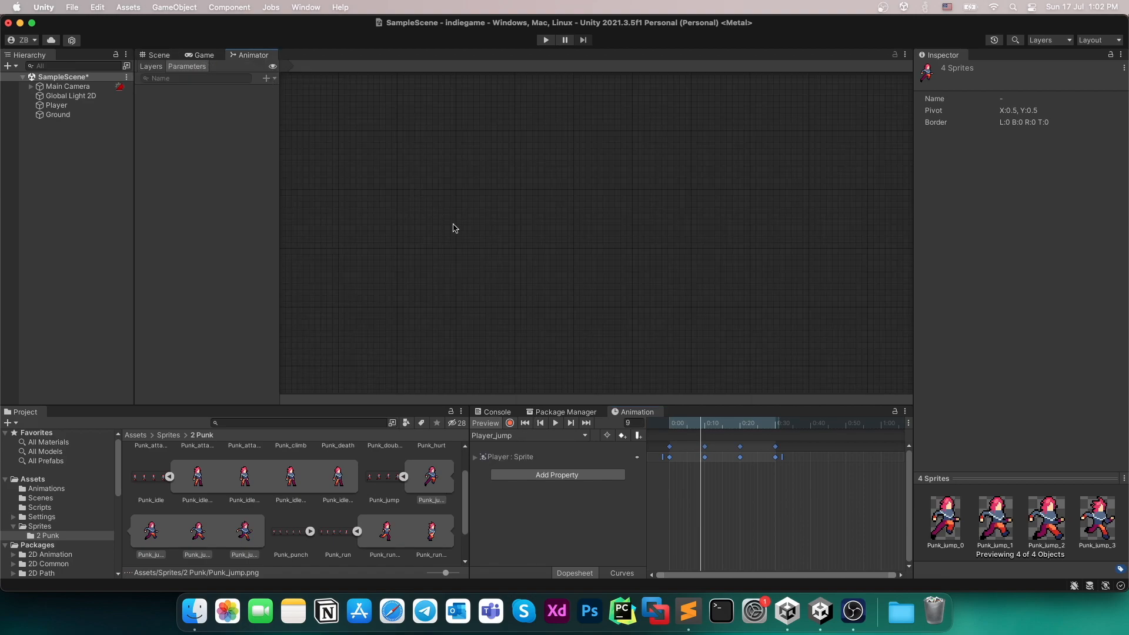
click(58, 105)
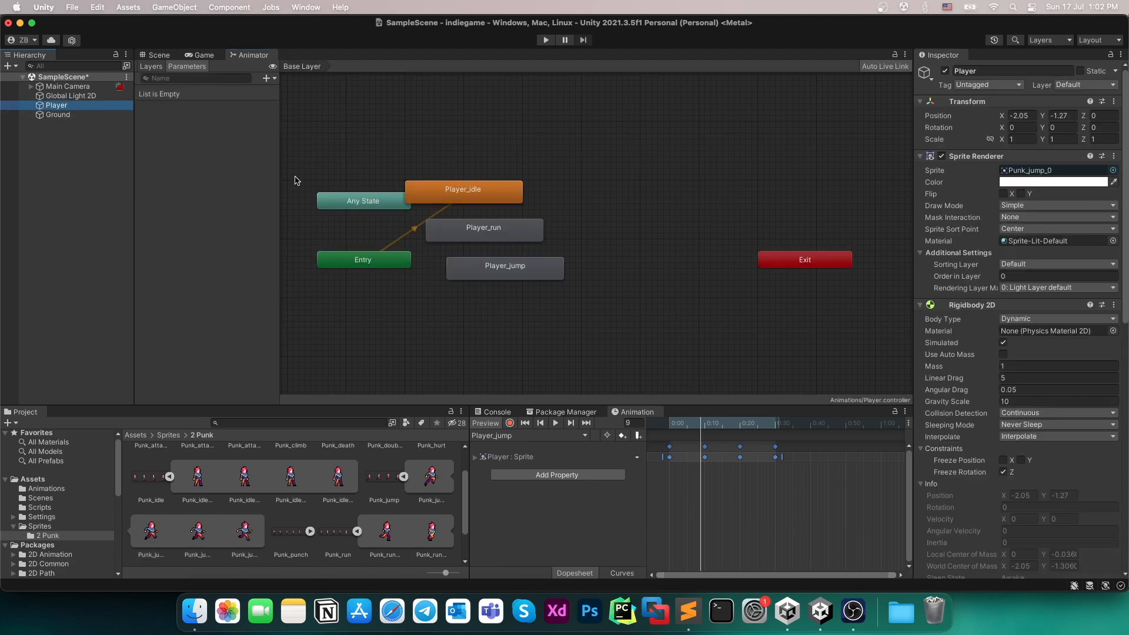
drag(475, 191, 393, 305)
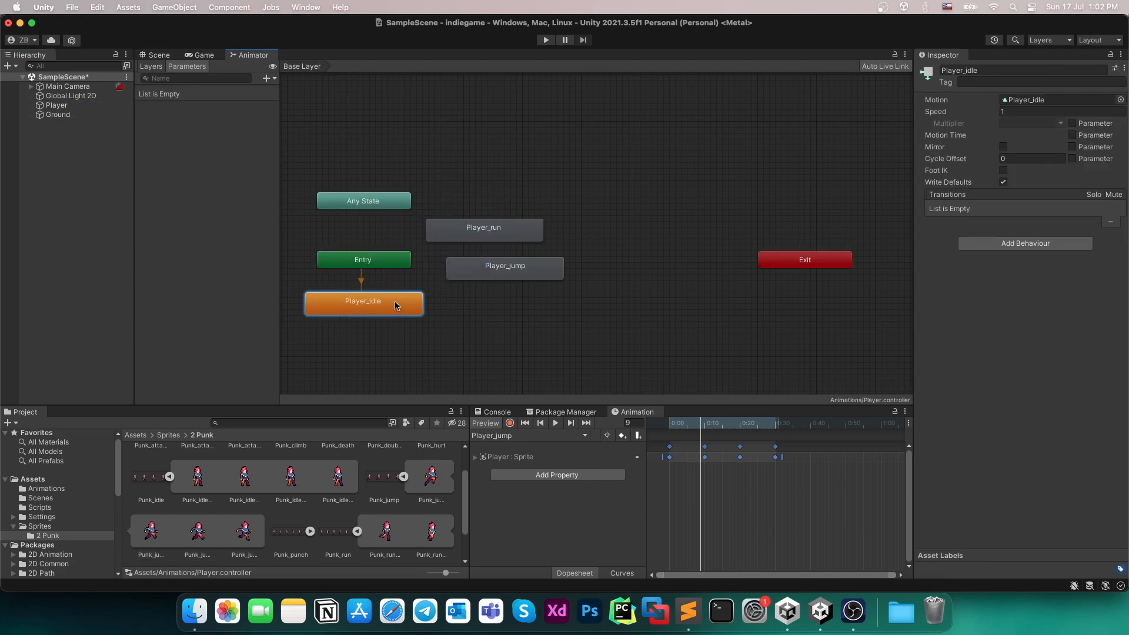
drag(513, 269, 504, 303)
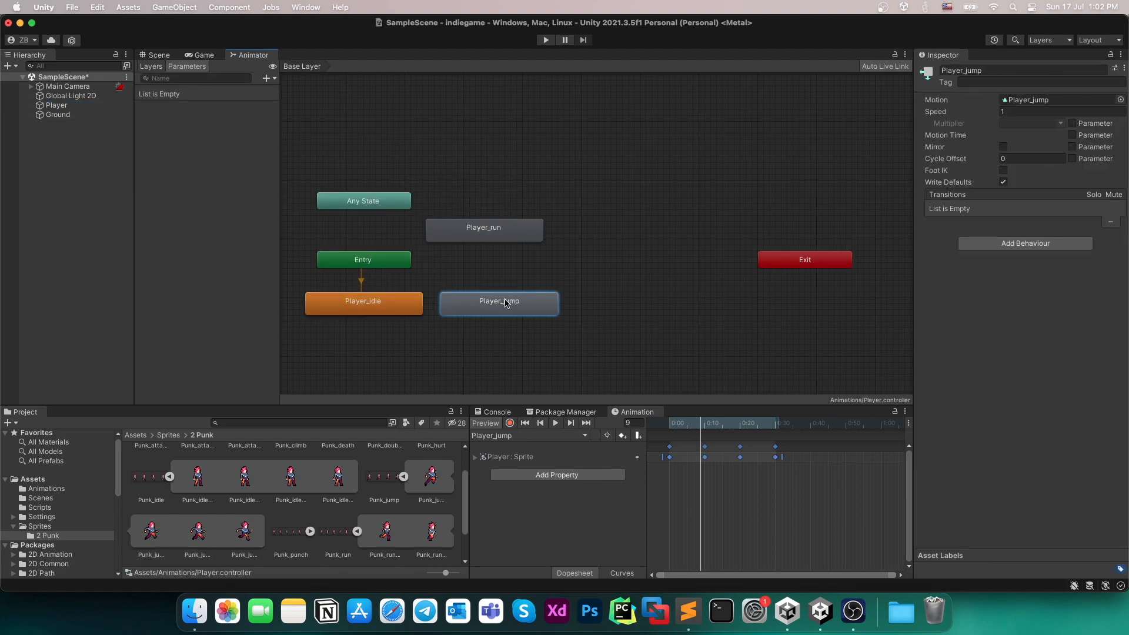
drag(486, 237, 501, 268)
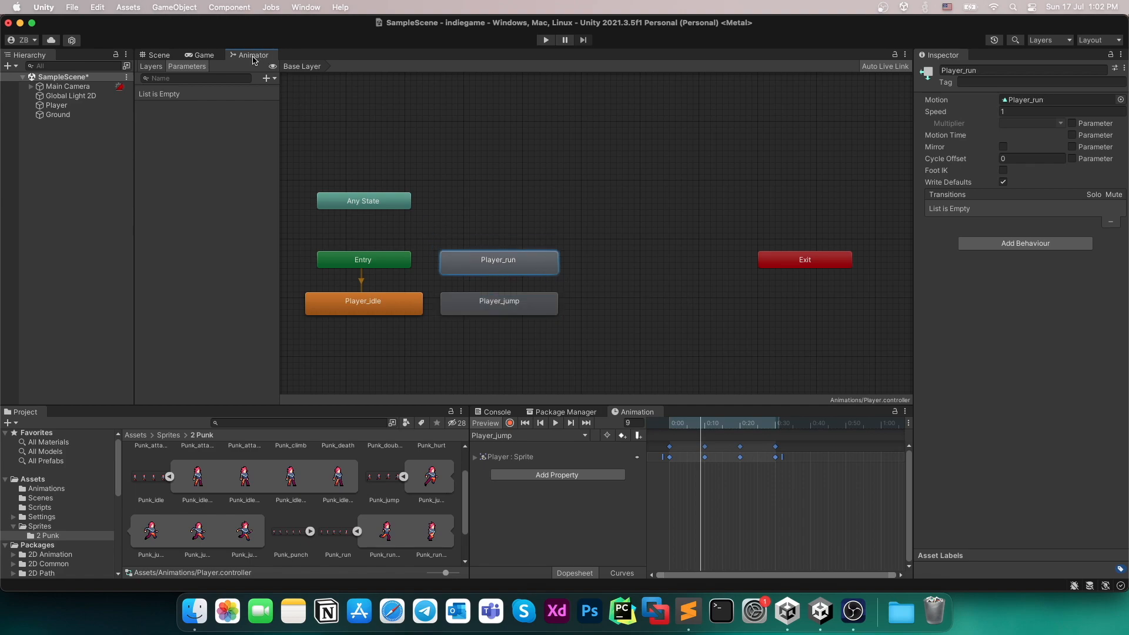
Bring up the Animator window and rearrange its graph with Player_run beside Player_idle and Player_jump above them.
click(306, 7)
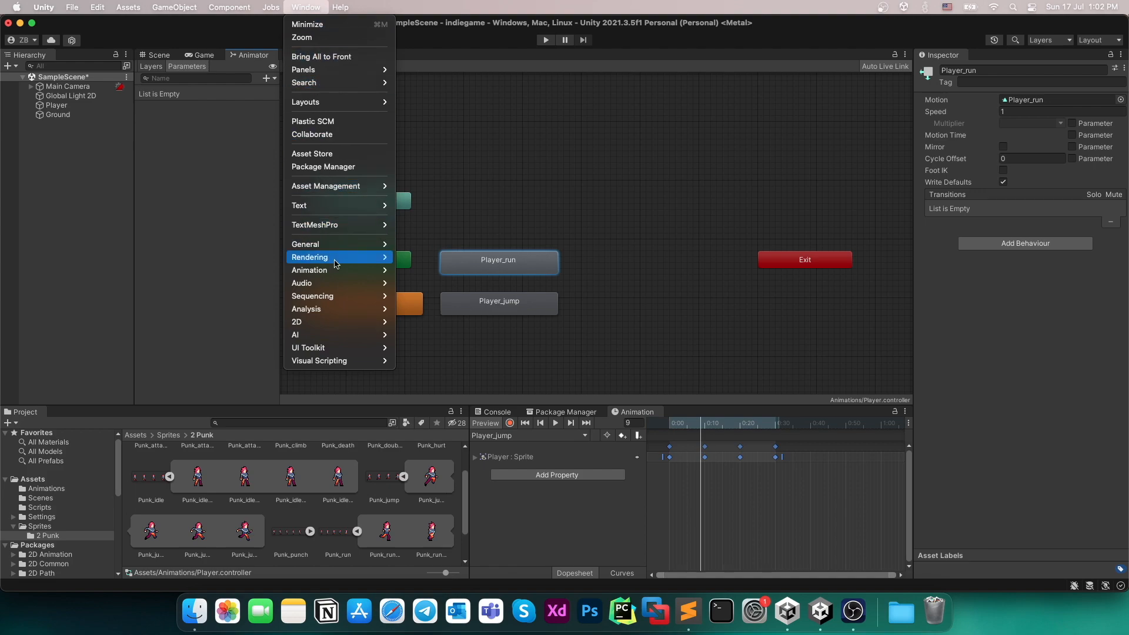
mouse_move(336, 271)
click(425, 284)
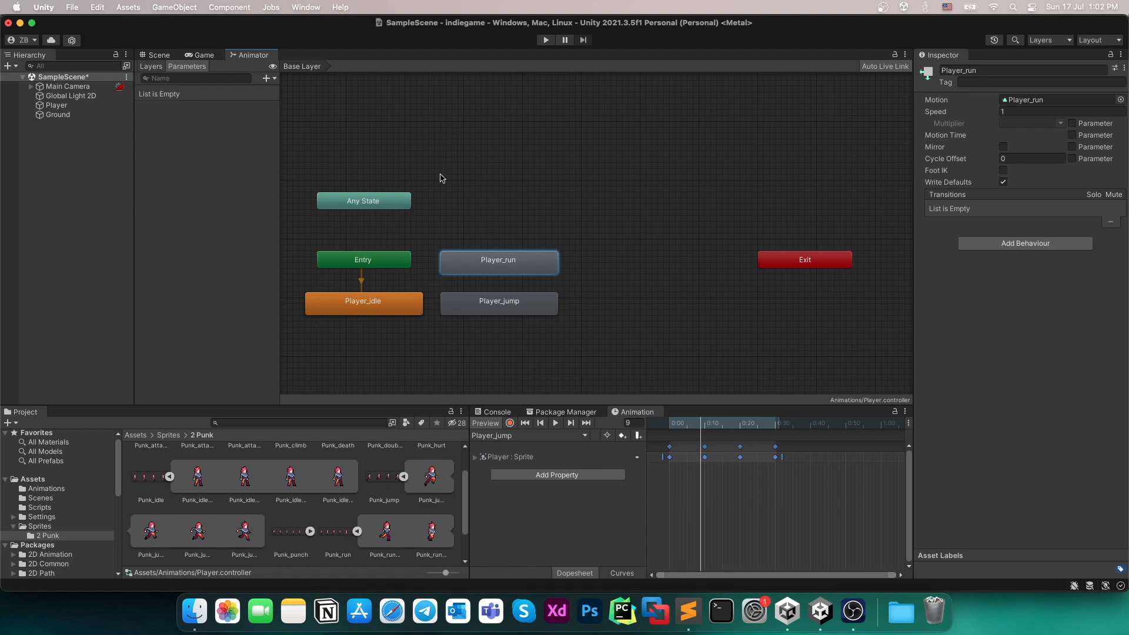
middle_drag(438, 175, 506, 168)
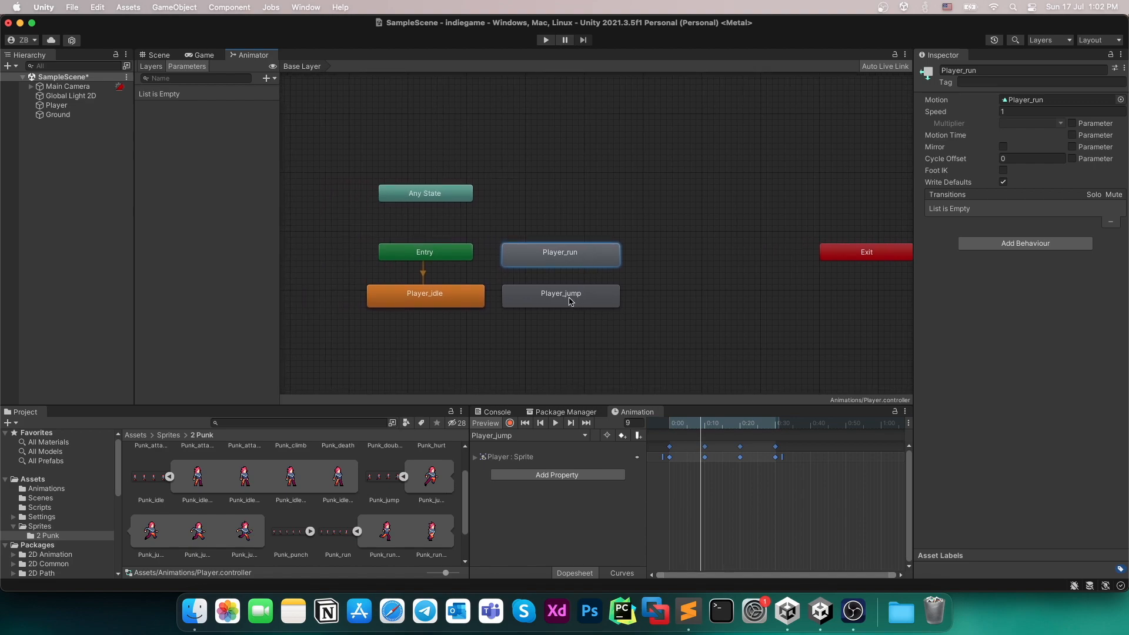
drag(569, 301, 636, 170)
drag(570, 256, 583, 297)
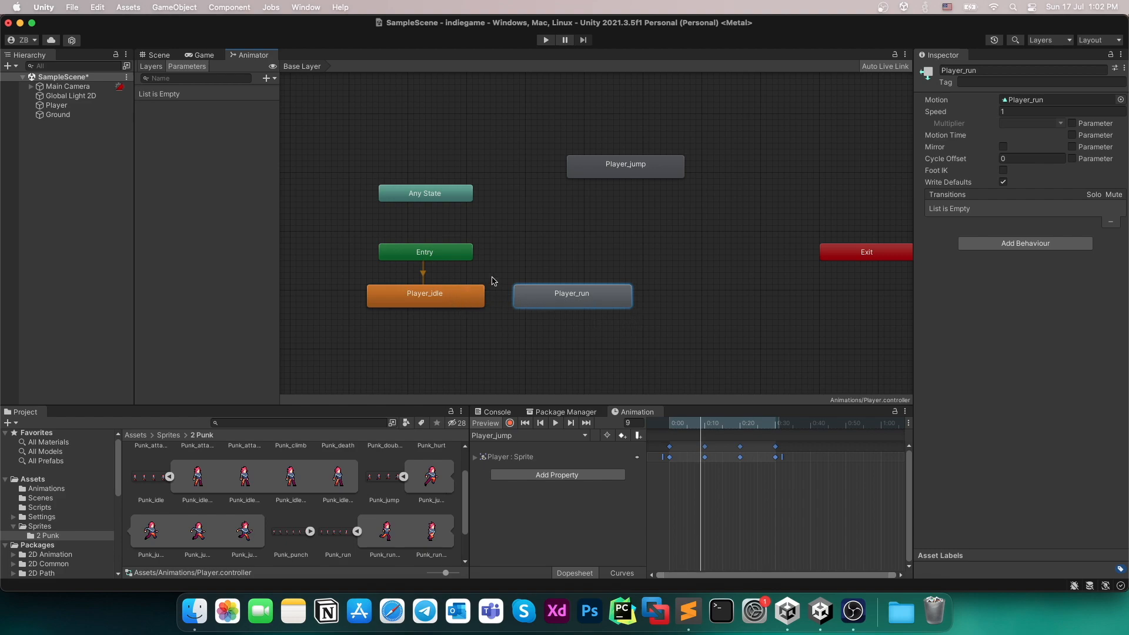
Create transitions in both directions between the Player_idle and Player_run states.
click(464, 301)
right_click(464, 301)
click(473, 301)
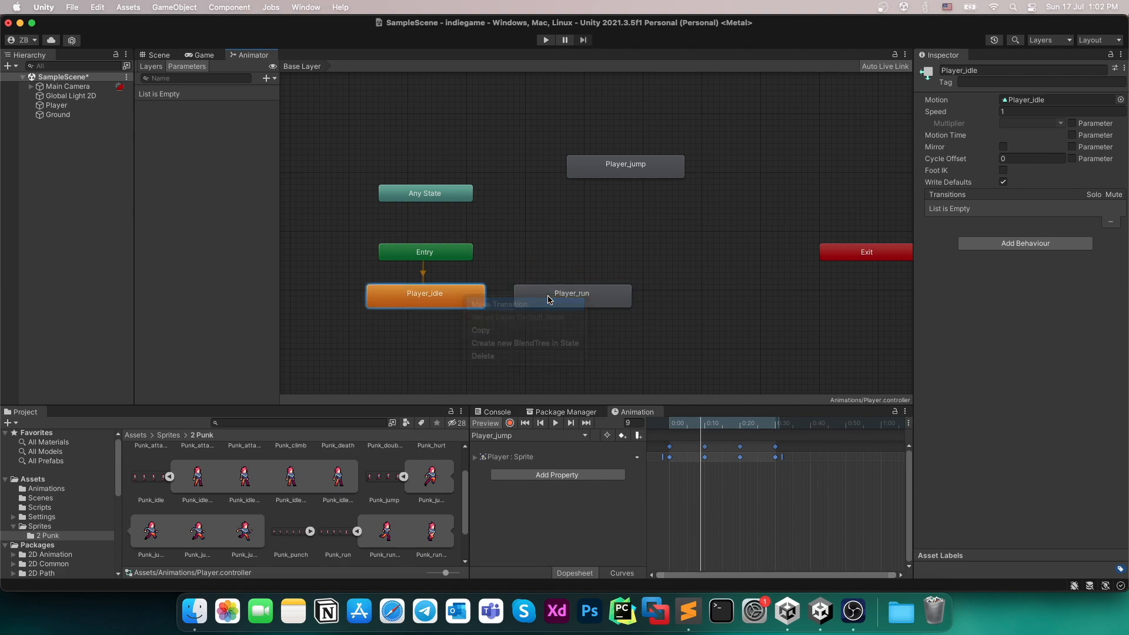
click(548, 300)
right_click(549, 299)
click(579, 301)
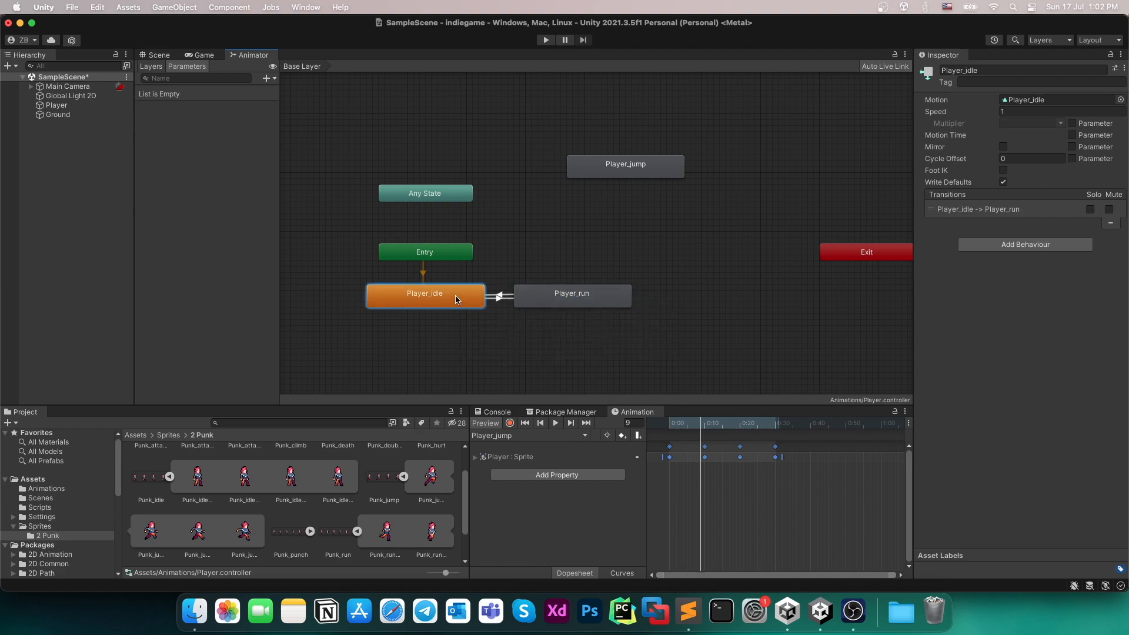
click(459, 300)
Add a Float parameter named Speed to the Player's animator controller.
click(632, 243)
click(269, 78)
click(276, 93)
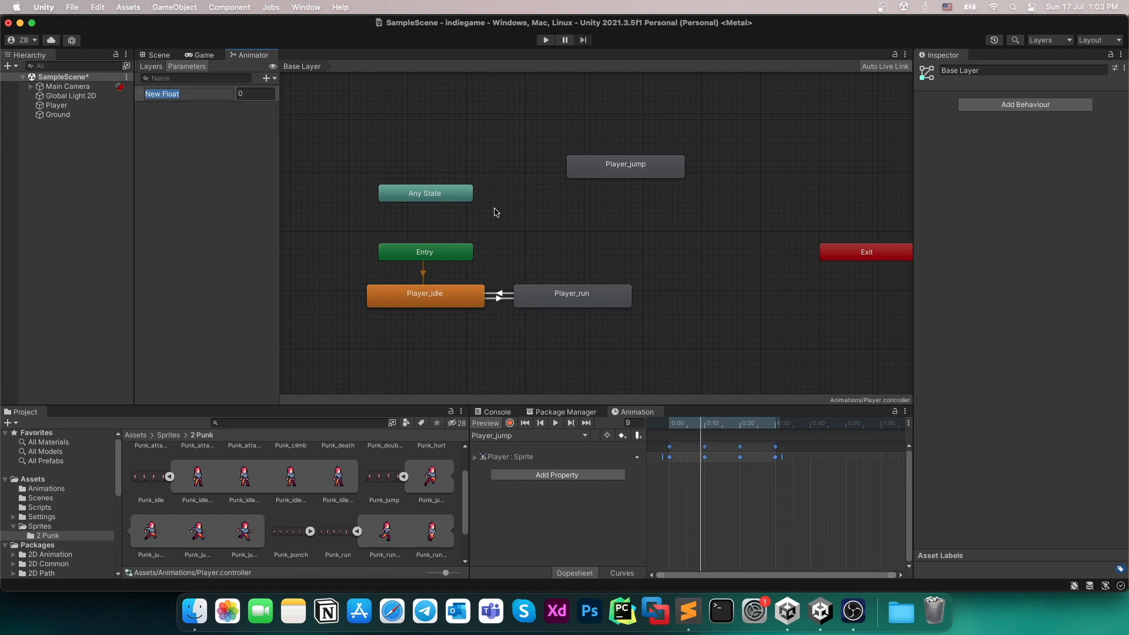
text(Speed)
key(Return)
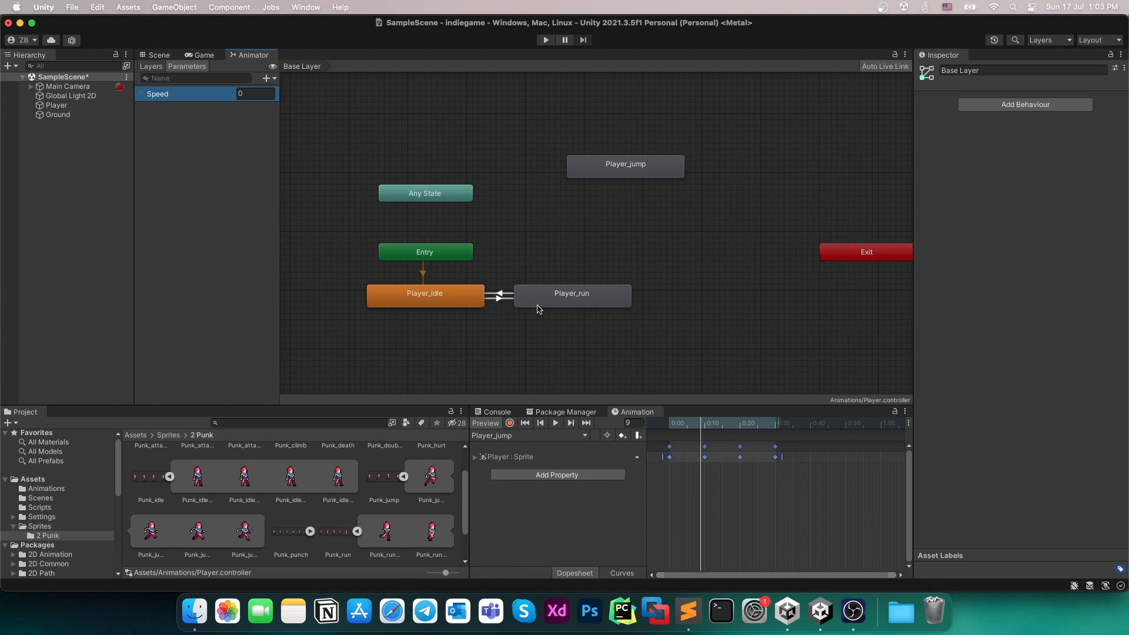
Add a condition to the Player_idle to Player_run transition requiring Speed Greater than 0.01.
click(497, 298)
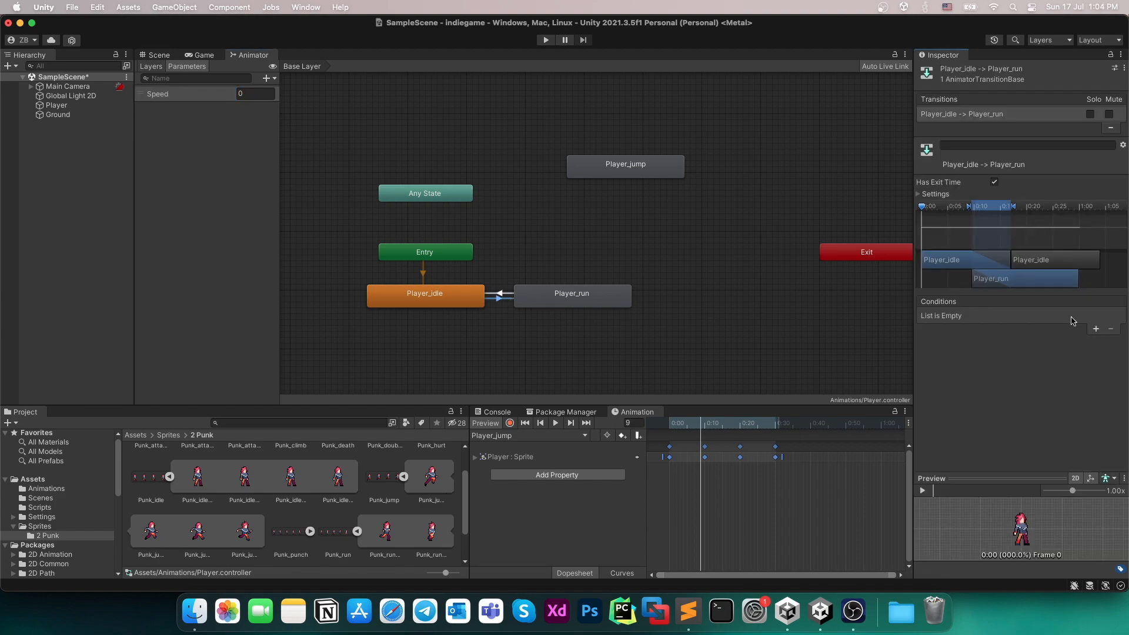
click(1096, 327)
click(1085, 317)
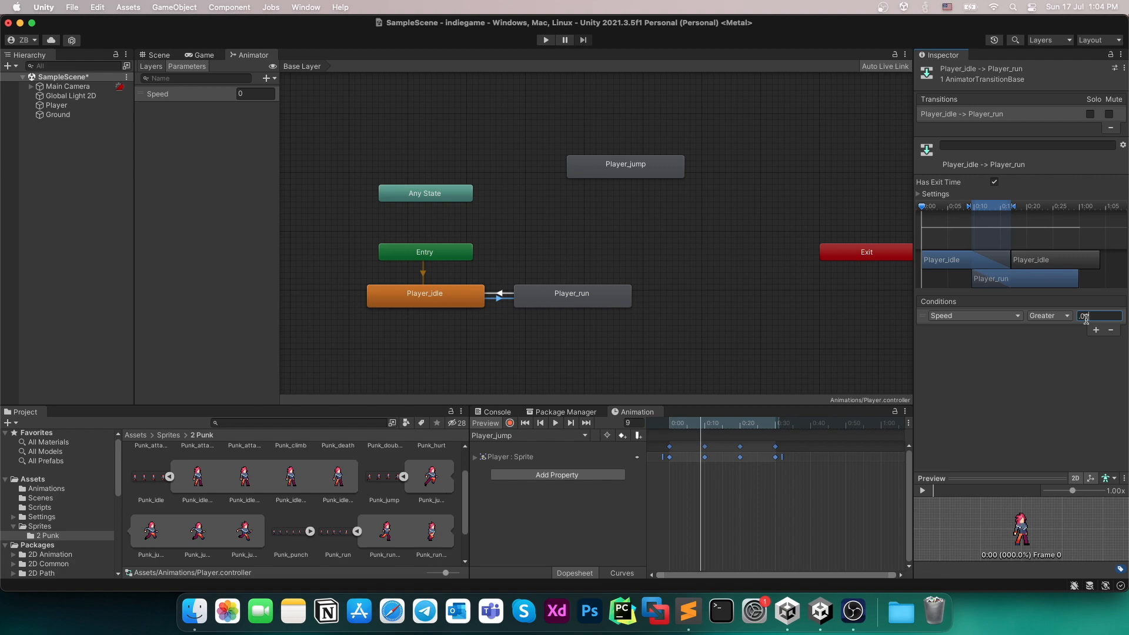
Disable Has Exit Time and Fixed Duration on the Player_idle to Player_run transition and set its Transition Duration to 0.
click(1004, 192)
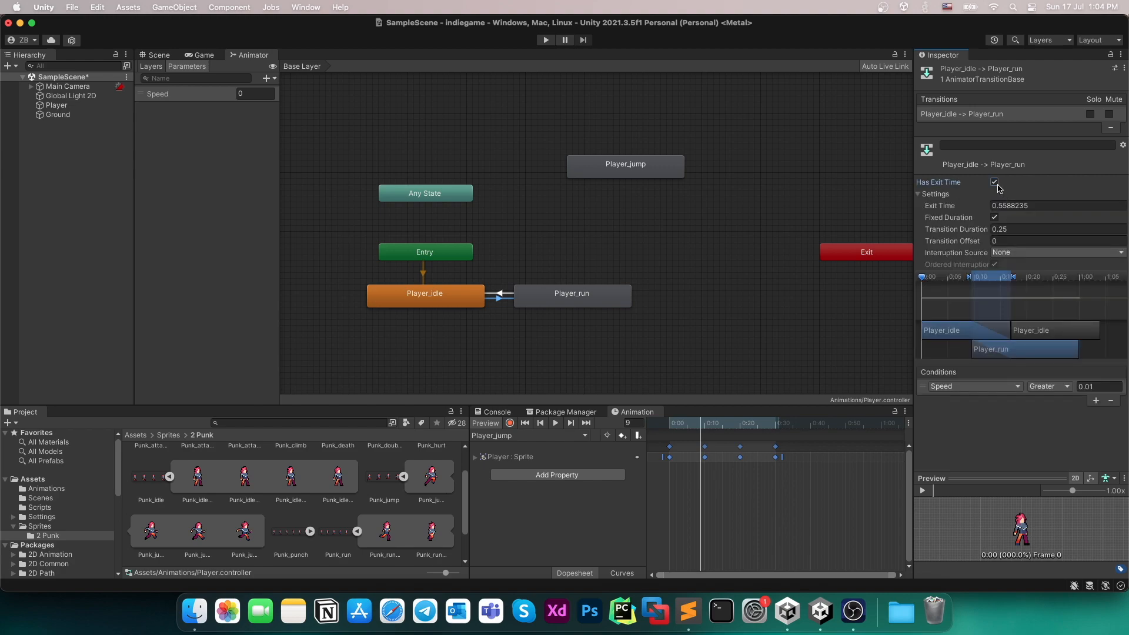
click(995, 184)
click(1010, 226)
text(0)
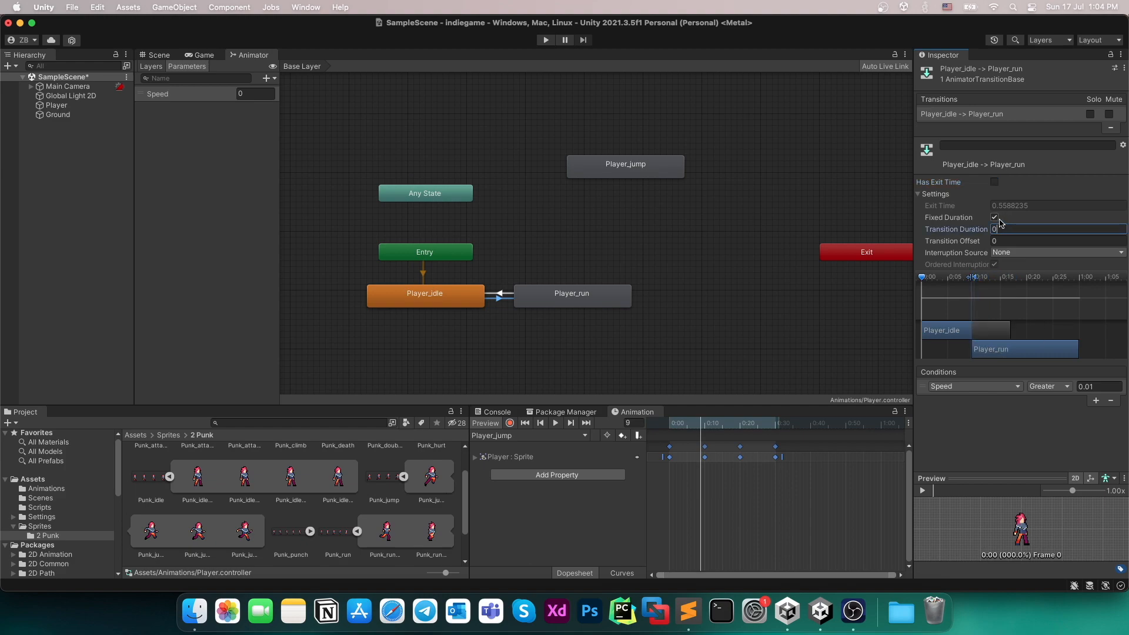
click(994, 218)
Add a condition to the Player_run to Player_idle transition requiring Speed Less than 0.01.
click(501, 294)
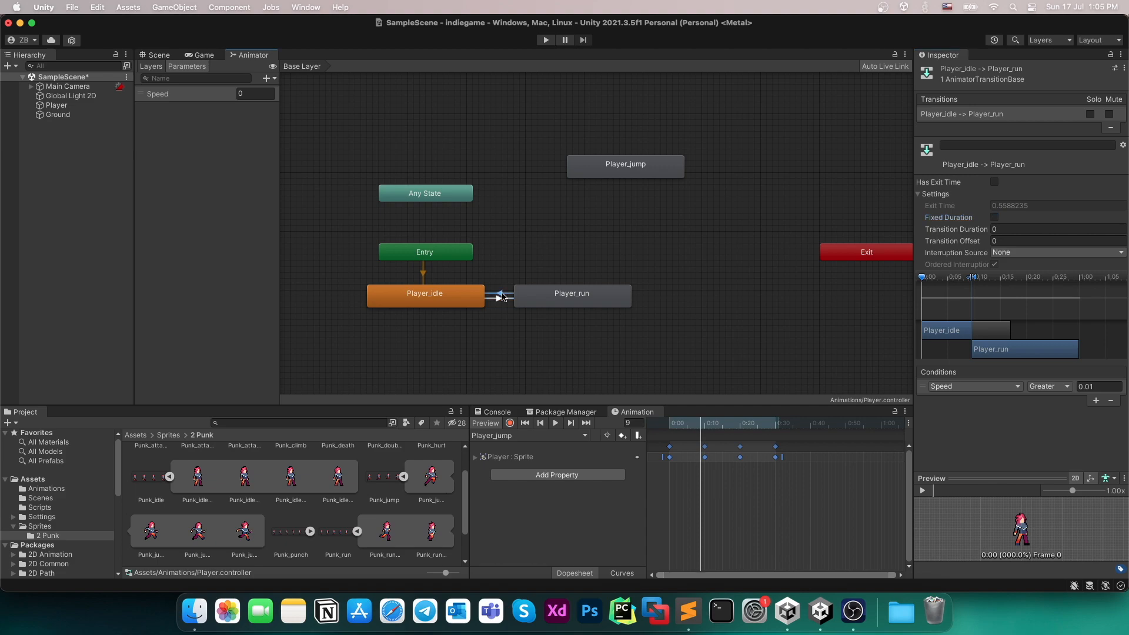
click(1097, 400)
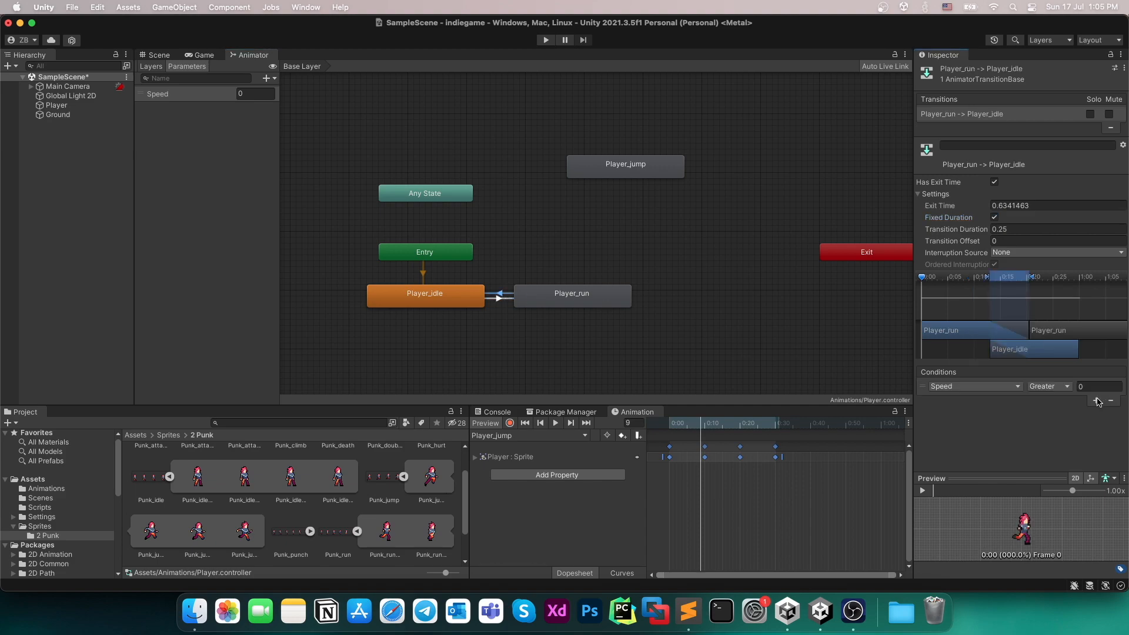
click(1038, 387)
click(1046, 399)
click(1091, 386)
click(979, 444)
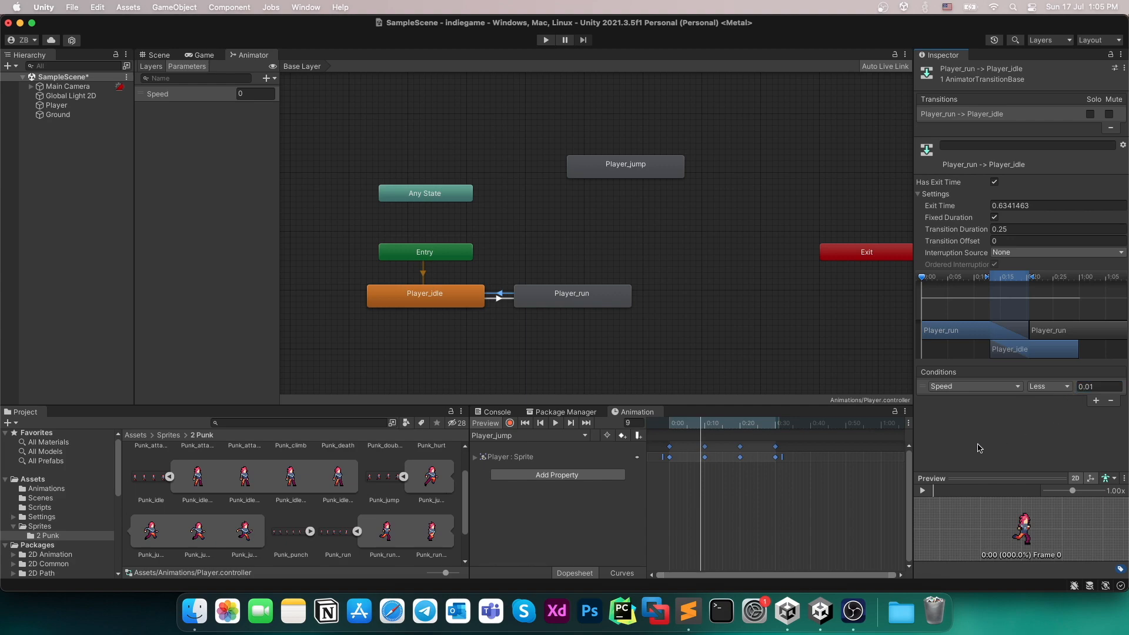
Disable Has Exit Time and Fixed Duration on the Player_run to Player_idle transition and set its Transition Duration to 0.
click(994, 182)
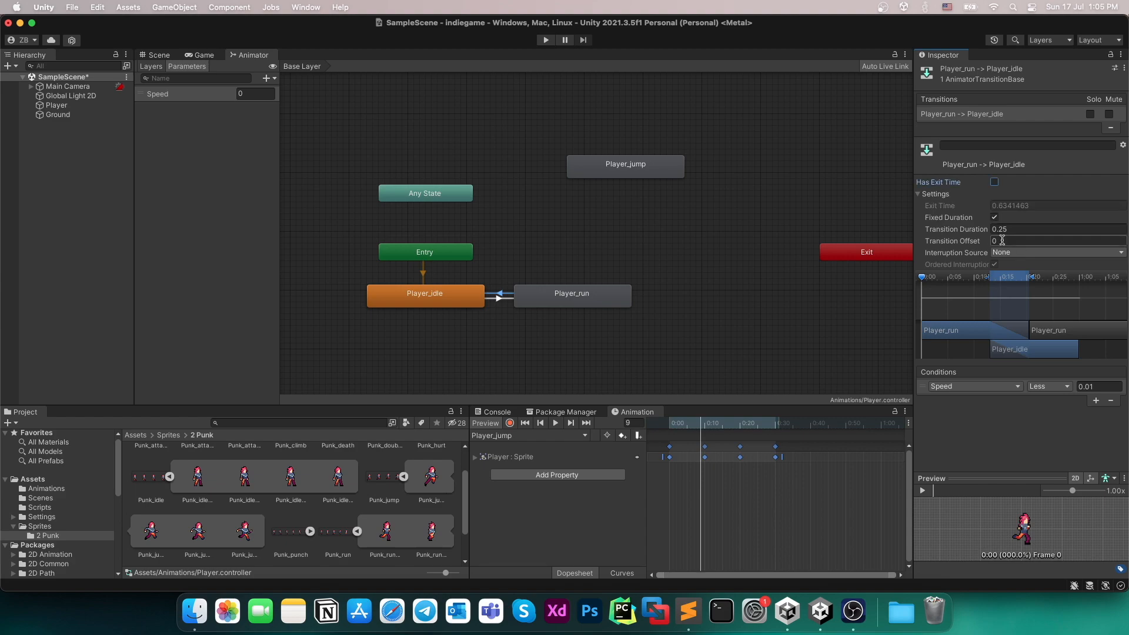
click(997, 229)
text(0)
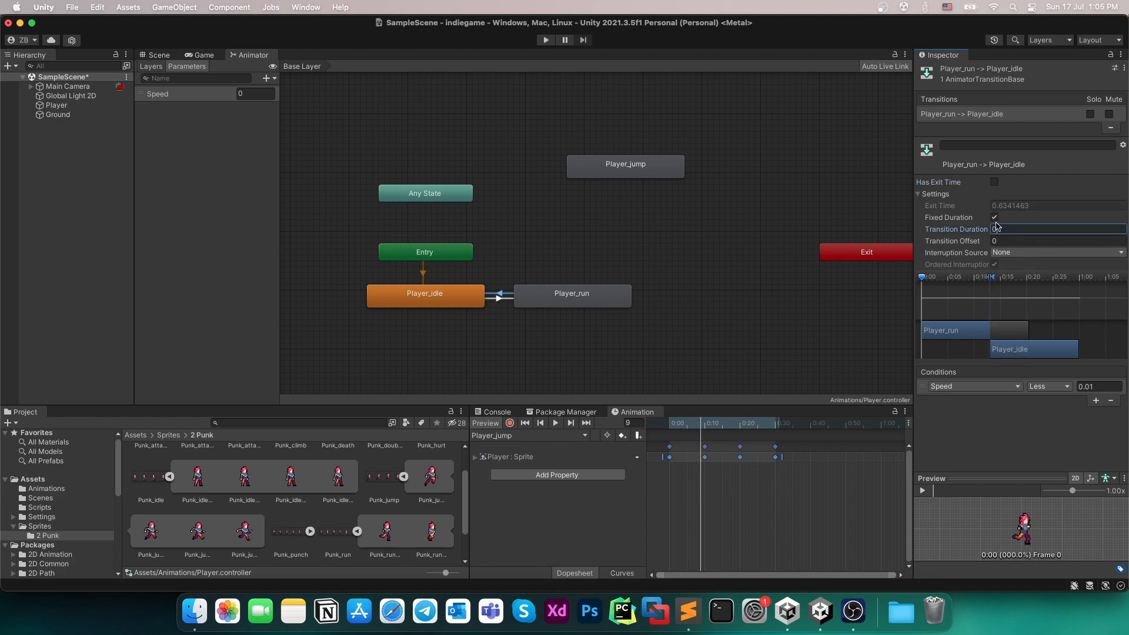
click(994, 219)
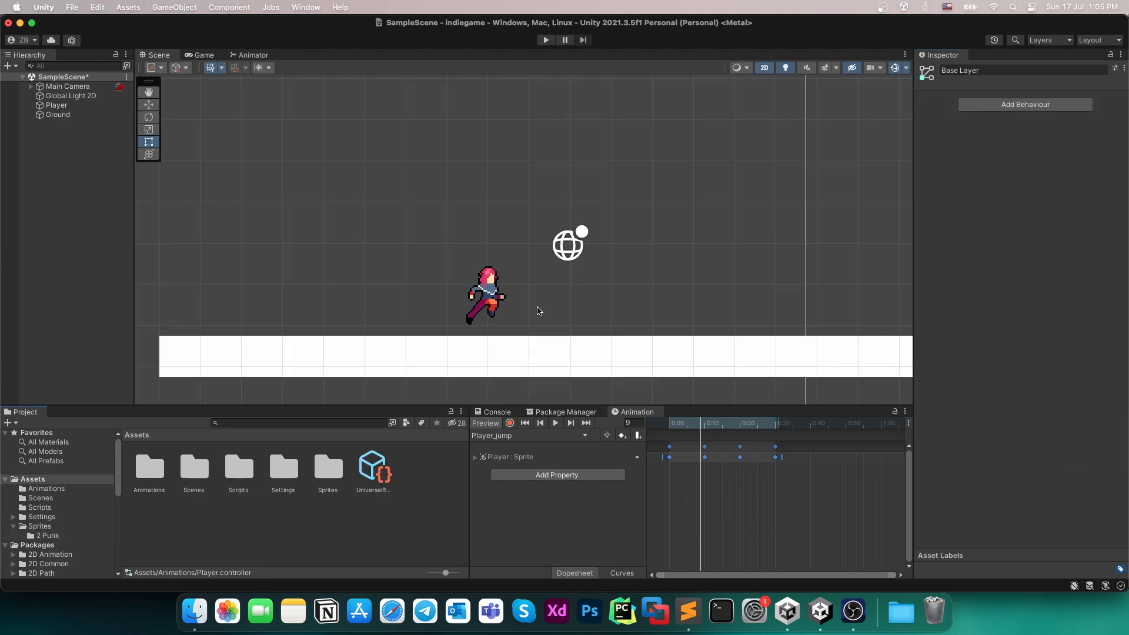
Open the PlayerController script from the project's Scripts folder in Sublime Text.
double_click(239, 468)
click(136, 474)
double_click(136, 474)
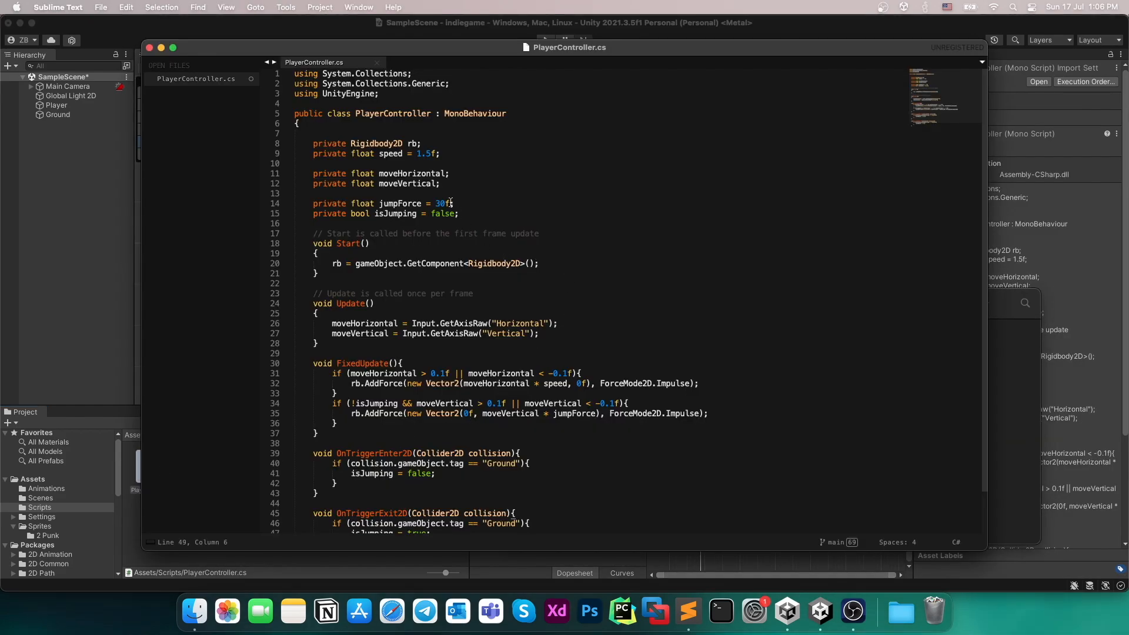
Declare a private Animator field named anim below the Rigidbody2D field.
click(435, 144)
key(Return)
key(Return)
key(Up)
text(private Animator anim;)
In Start, assign anim from gameObject.GetComponent<Animator>() below the rb assignment and save the script.
click(566, 282)
key(Return)
text(rb)
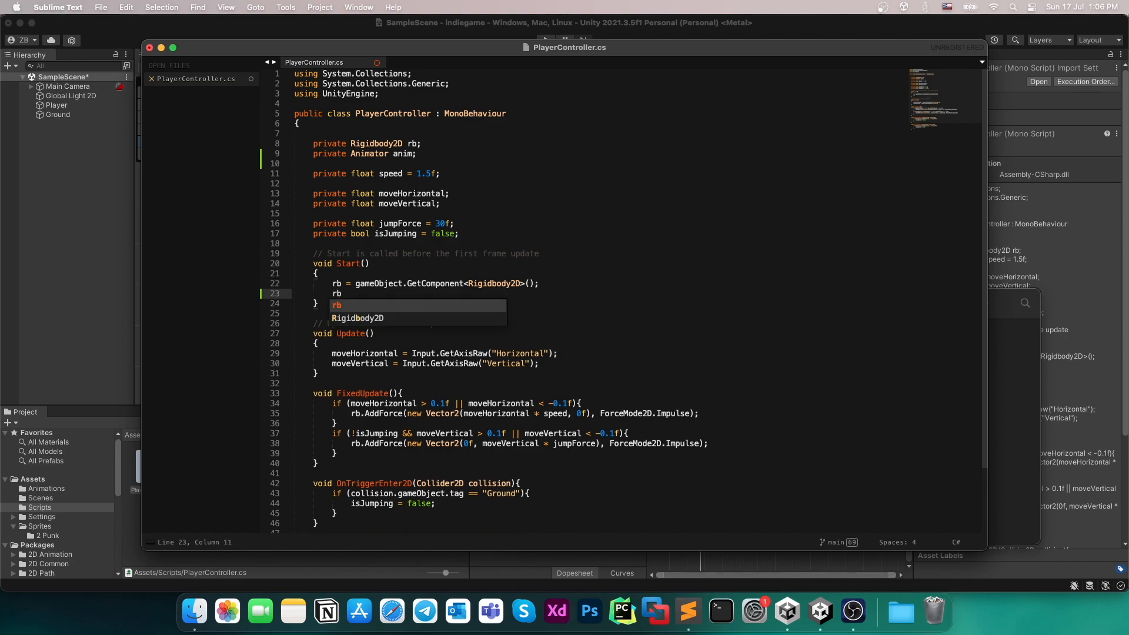
key(BackSpace)
key(BackSpace)
text(a)
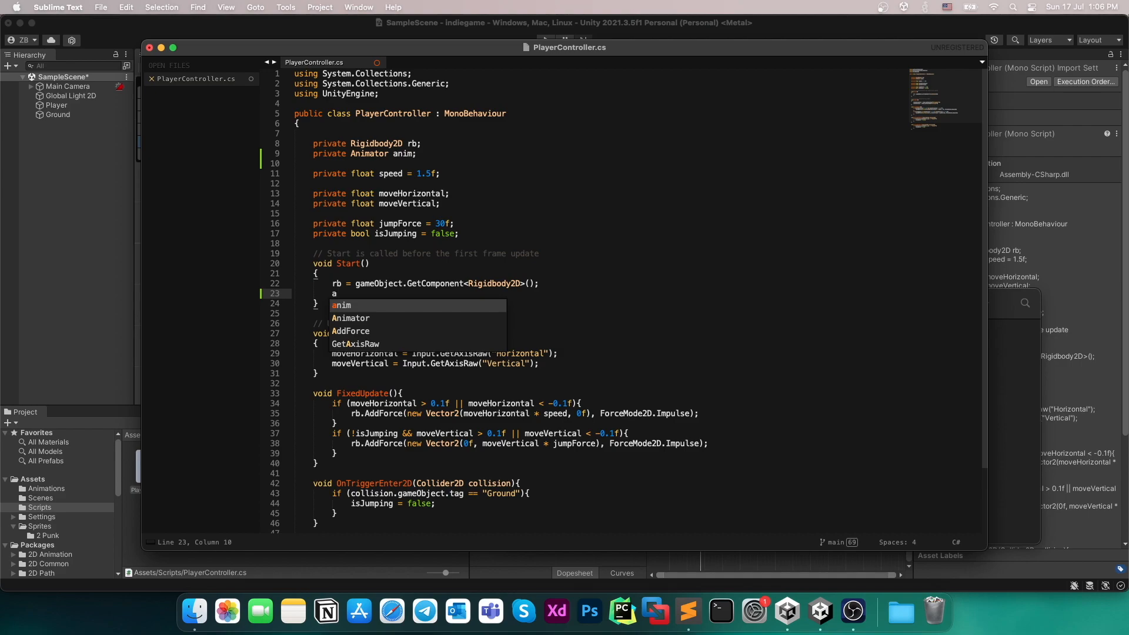
key(Tab)
text(= game)
key(Tab)
text(.Get)
key(Tab)
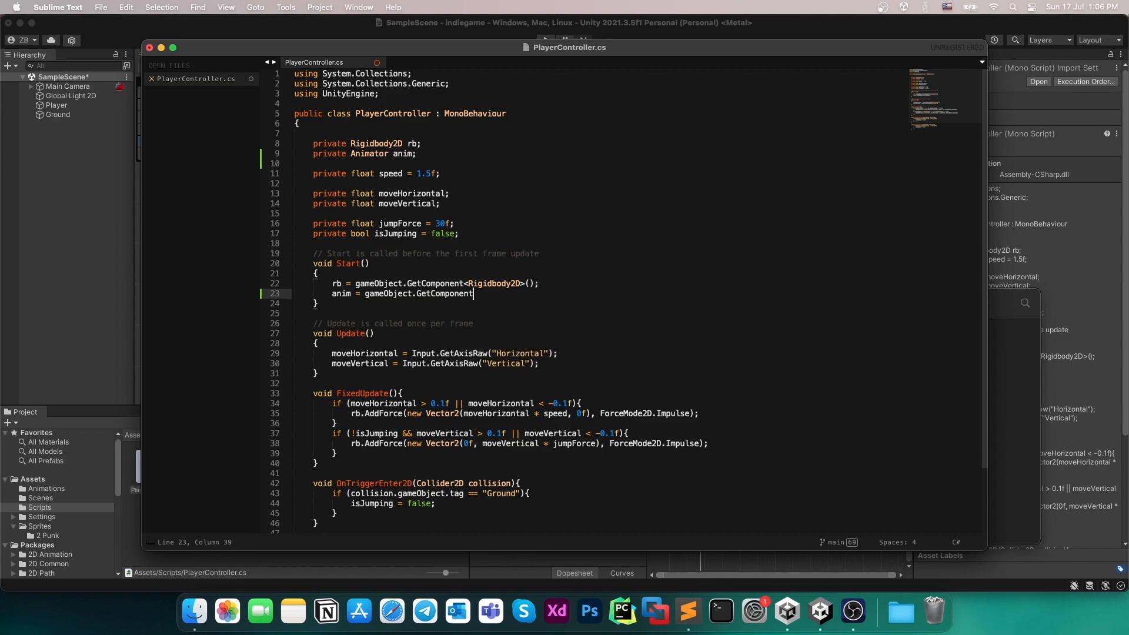
text(<Anim)
key(Tab)
text(>())
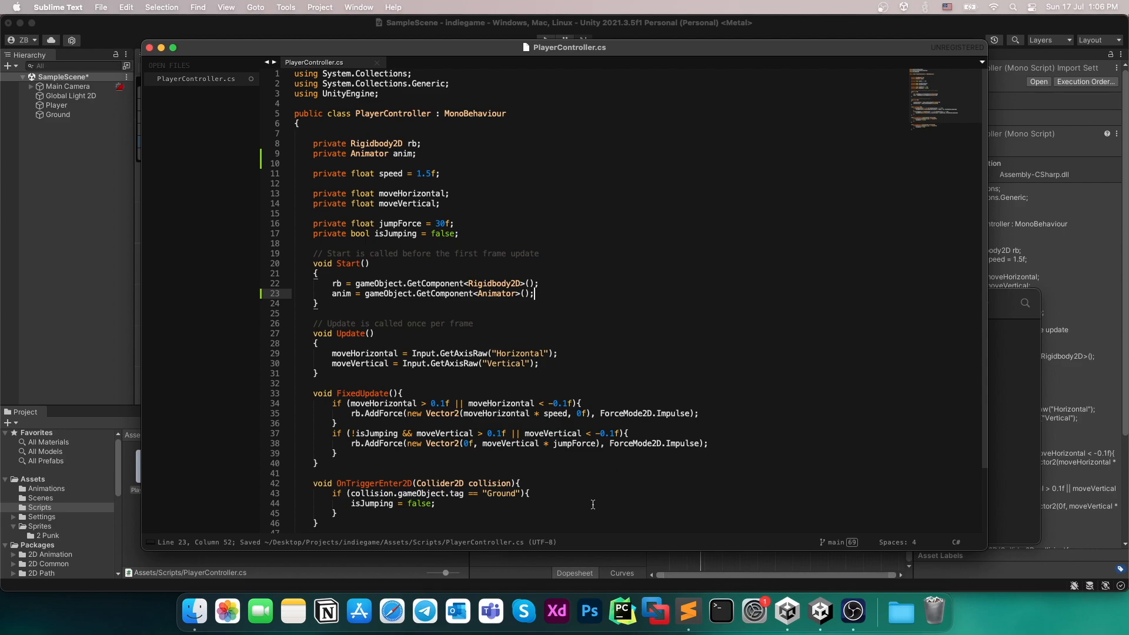
Switch to Unity and examine the Player's components and its Animator graph and parameters.
click(821, 611)
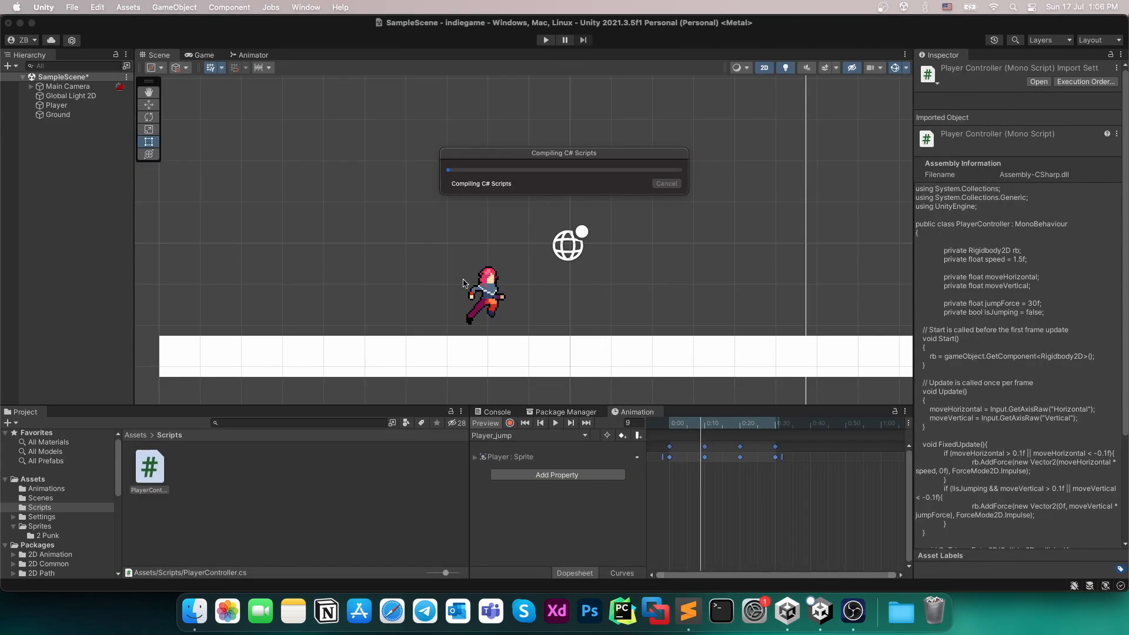
click(57, 106)
scroll(1022, 439, down, 10)
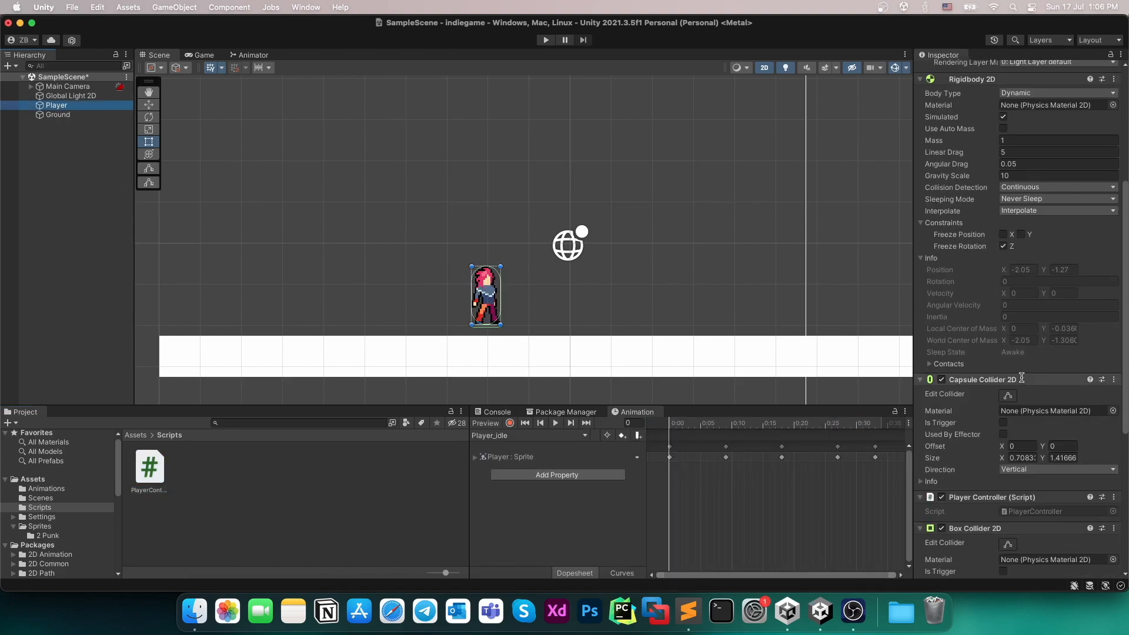
scroll(1022, 440, down, 2)
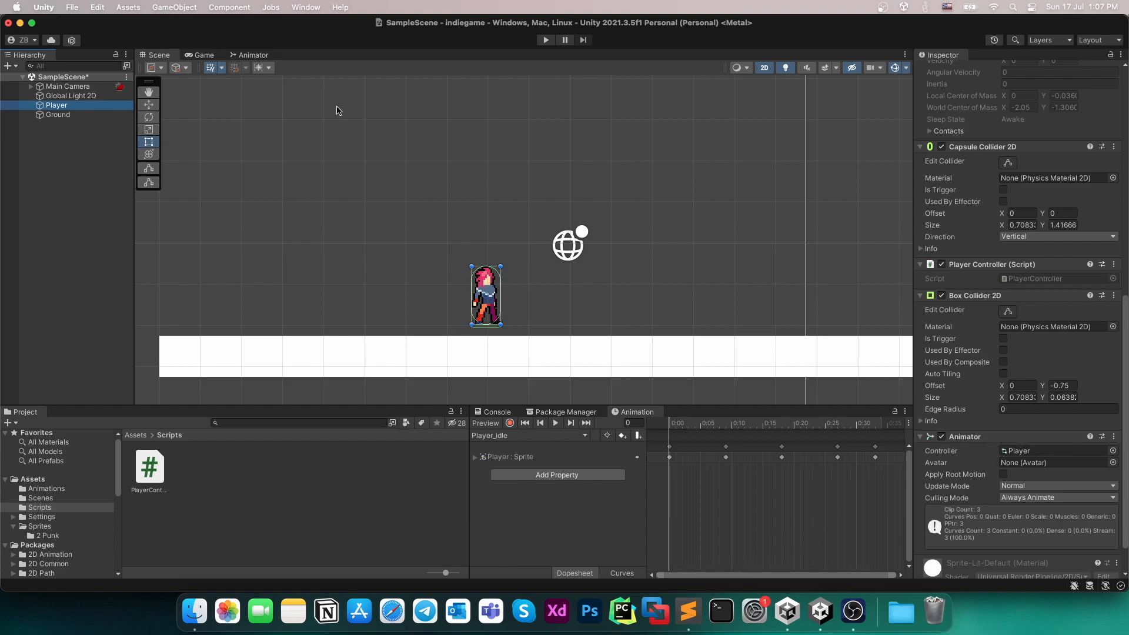
click(249, 55)
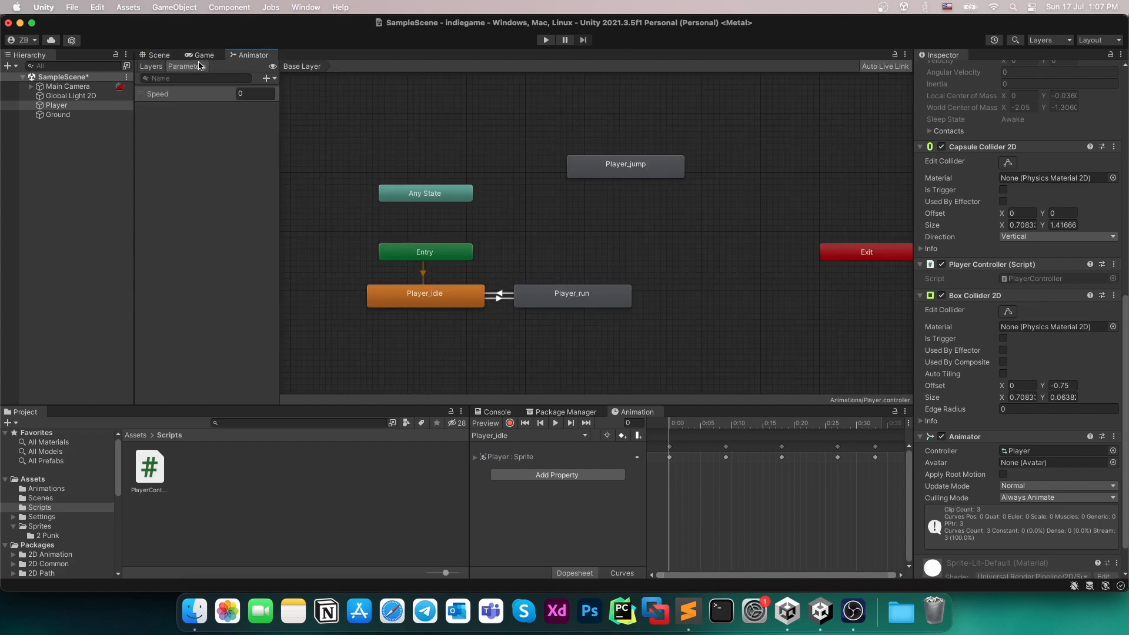
click(161, 63)
click(161, 57)
Return to Sublime Text and begin an anim.SetFloat call for the "Speed" parameter at the end of Update.
key(super+Tab)
click(548, 301)
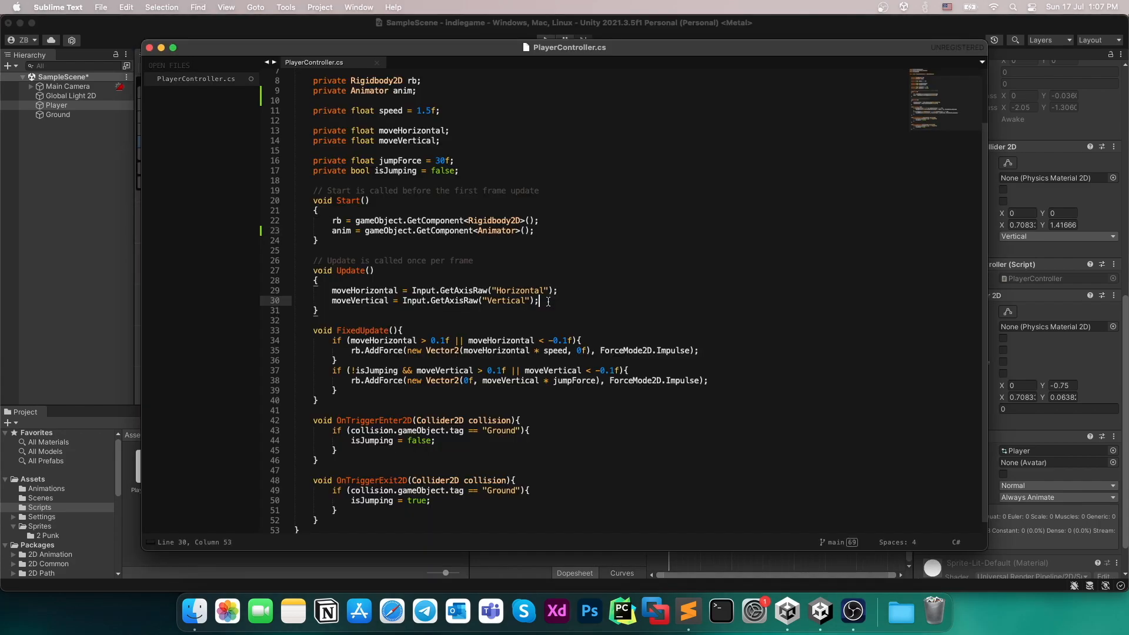
key(Return)
key(Return)
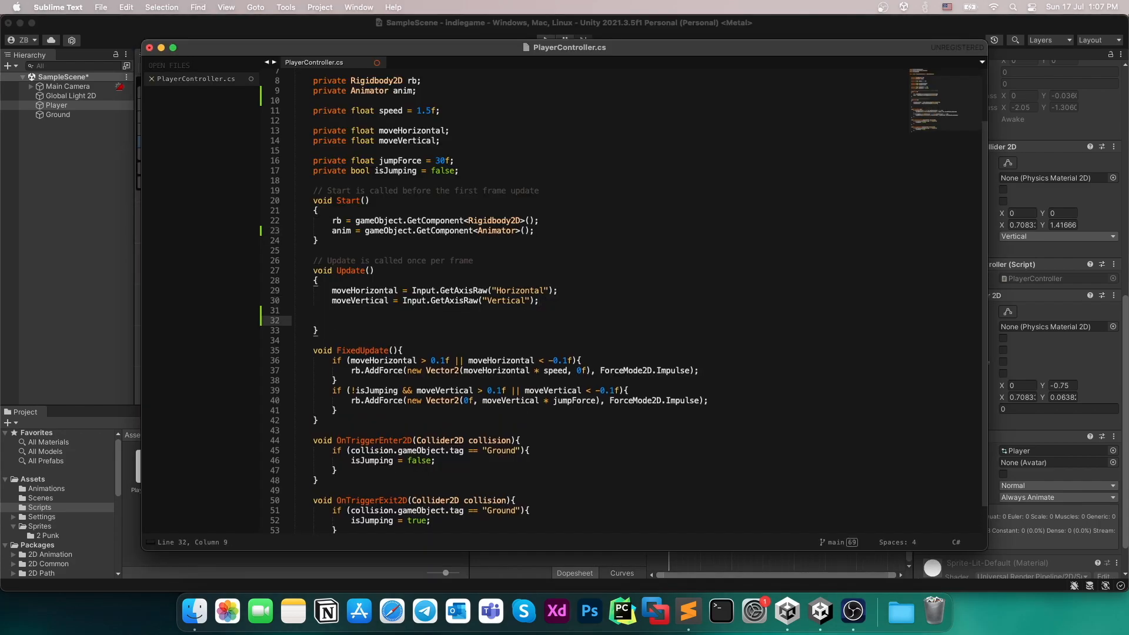
text(anim)
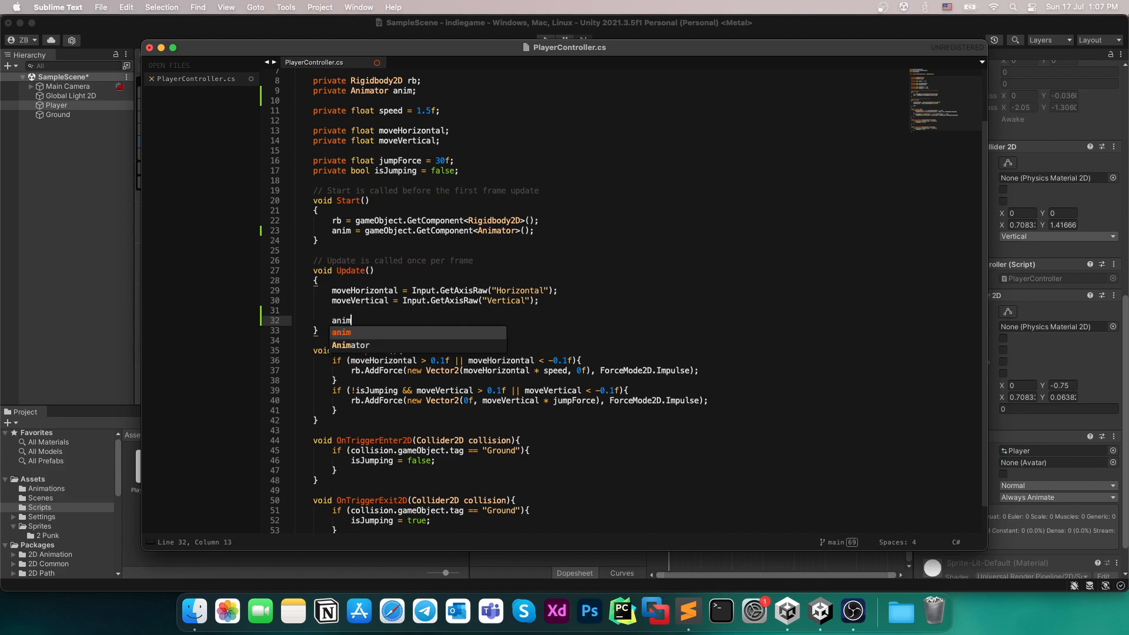
text(.SetFLoat()
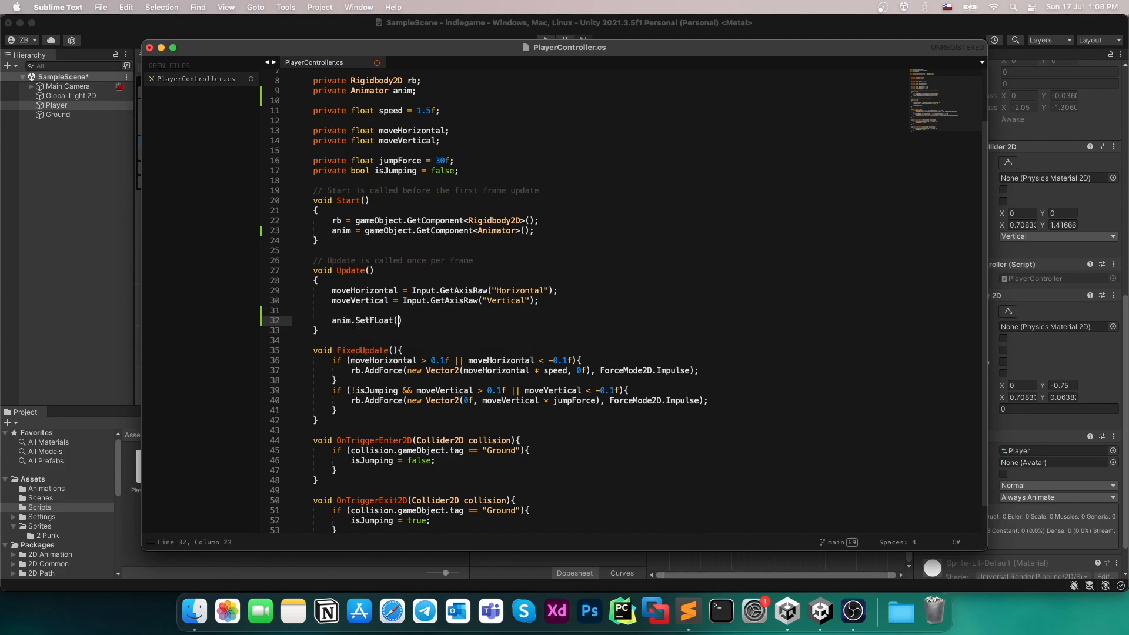
text("Speed)
Check the Speed parameter's name in Unity's Animator and return to the script in Sublime Text.
key(super+Tab)
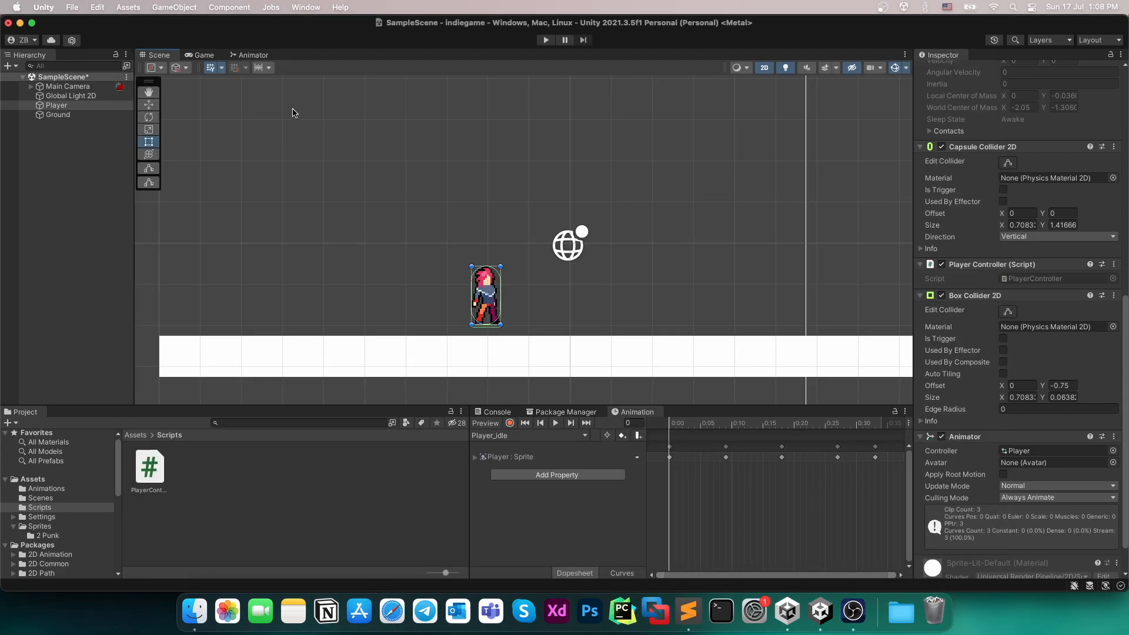
click(242, 55)
click(190, 67)
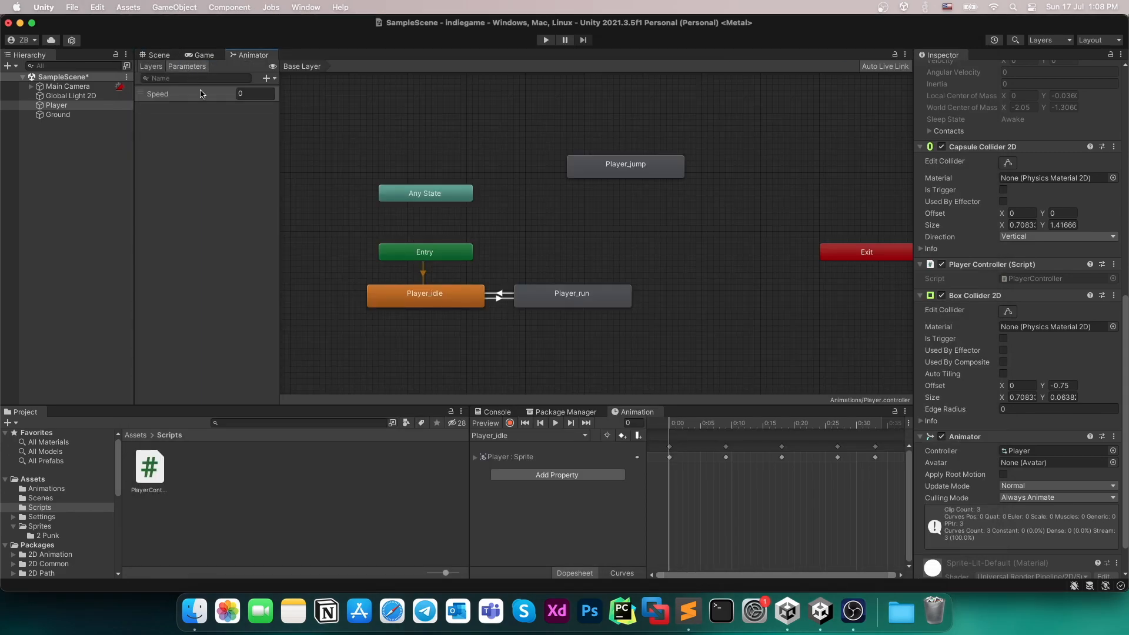
key(super+Tab)
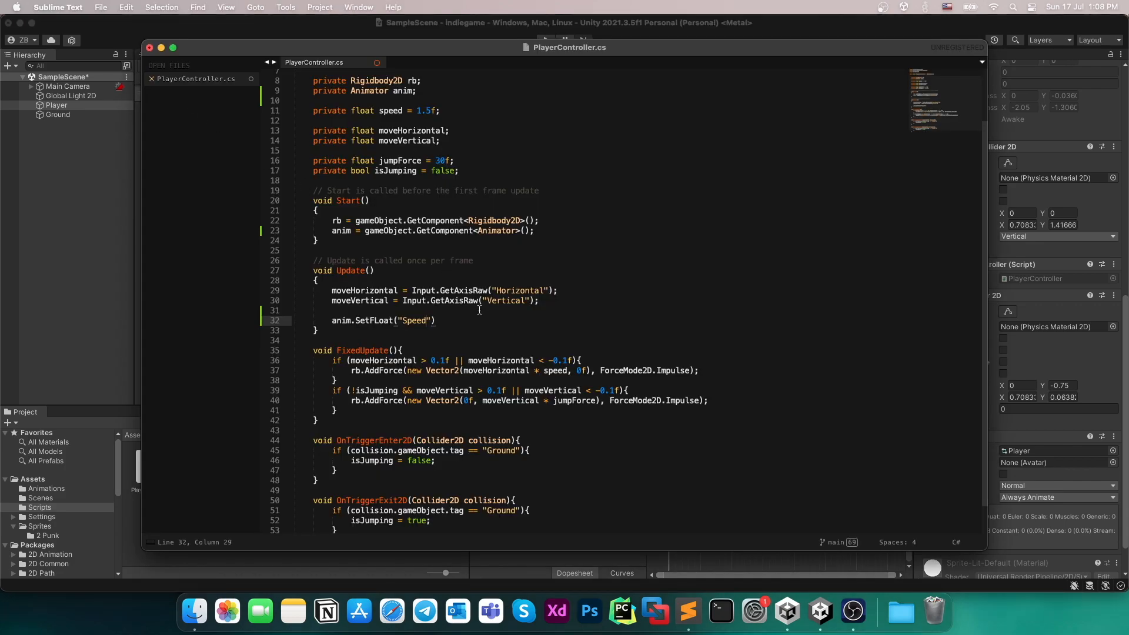
Complete the Speed call in Update with Mathf.Abs(moveHorizontal) as its value and a closing semicolon.
text("),)
key(BackSpace)
key(BackSpace)
key(Left)
text(, )
text(moveHorizontal)
text(Mathf.A)
text(bs)
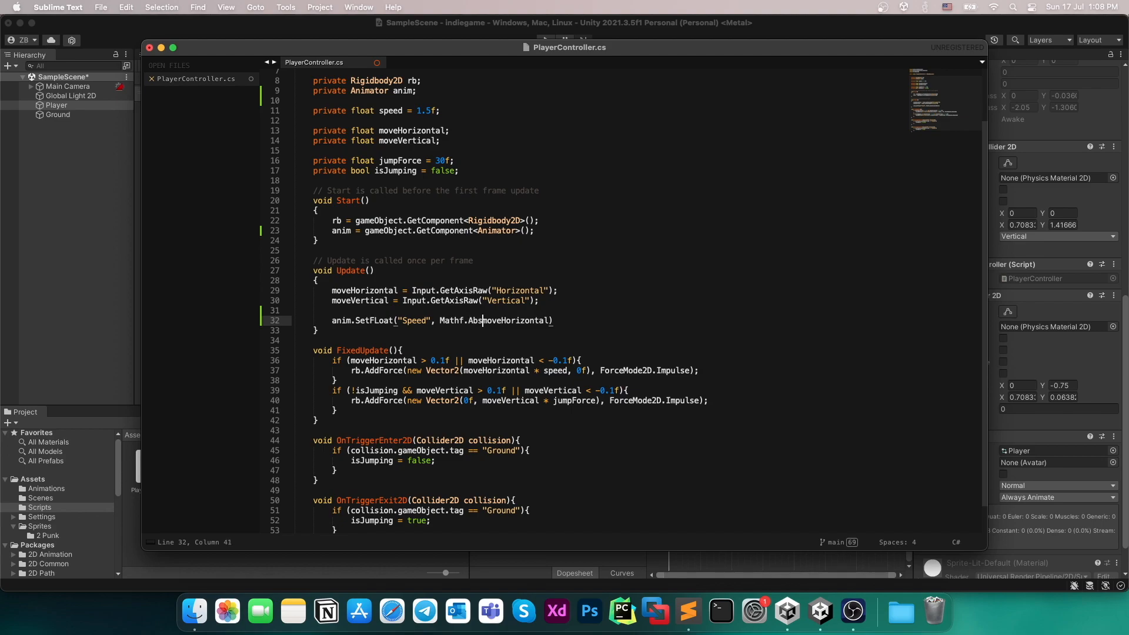
text(()
key(Right)
key(Right)
key(Right)
key(Right)
key(Right)
key(Right)
key(Right)
key(Right)
key(Right)
text();)
Correct the misspelled SetFLoat method name to SetFloat and save the script.
click(379, 320)
key(BackSpace)
text(l)
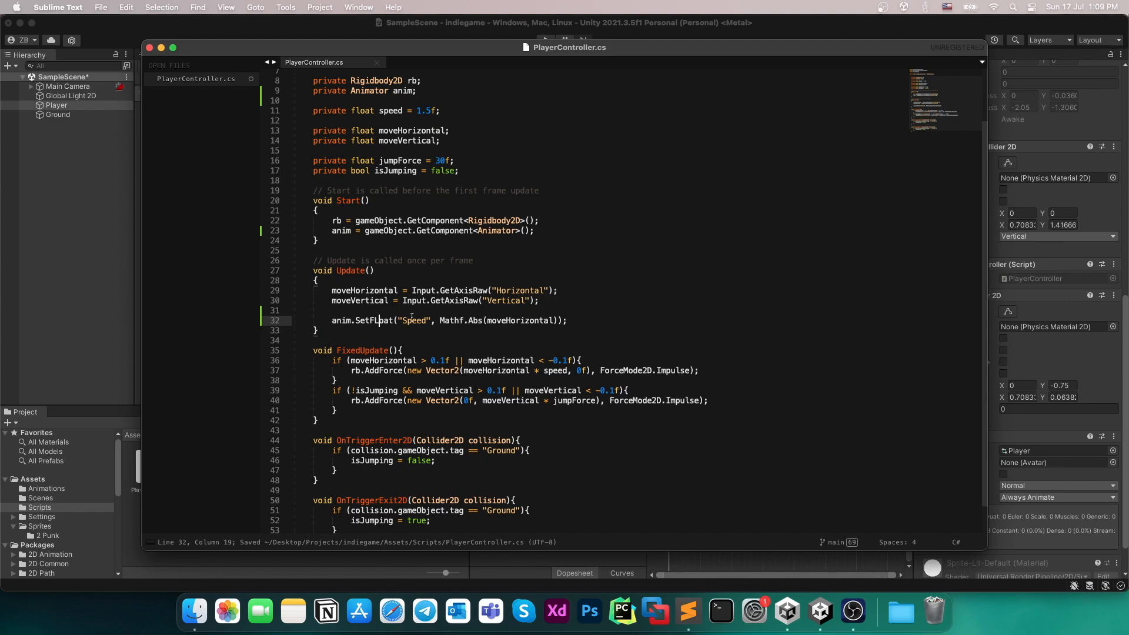
click(647, 324)
key(super+s)
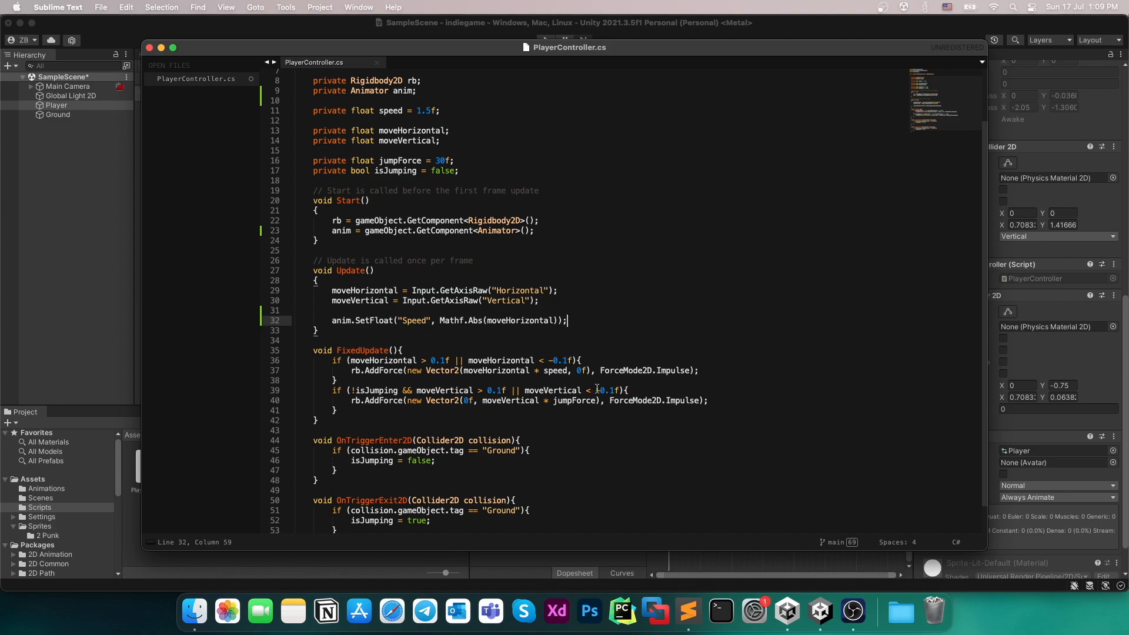
Switch to Unity, show the Scene view and enable Is Trigger on the Player's Box Collider 2D.
click(821, 612)
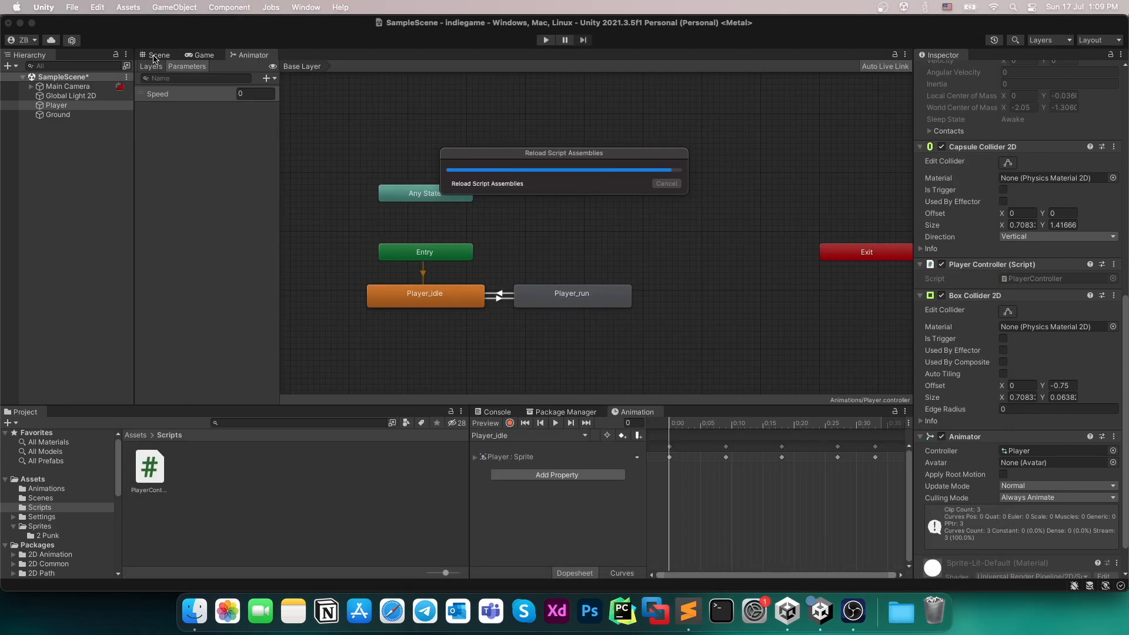
click(155, 56)
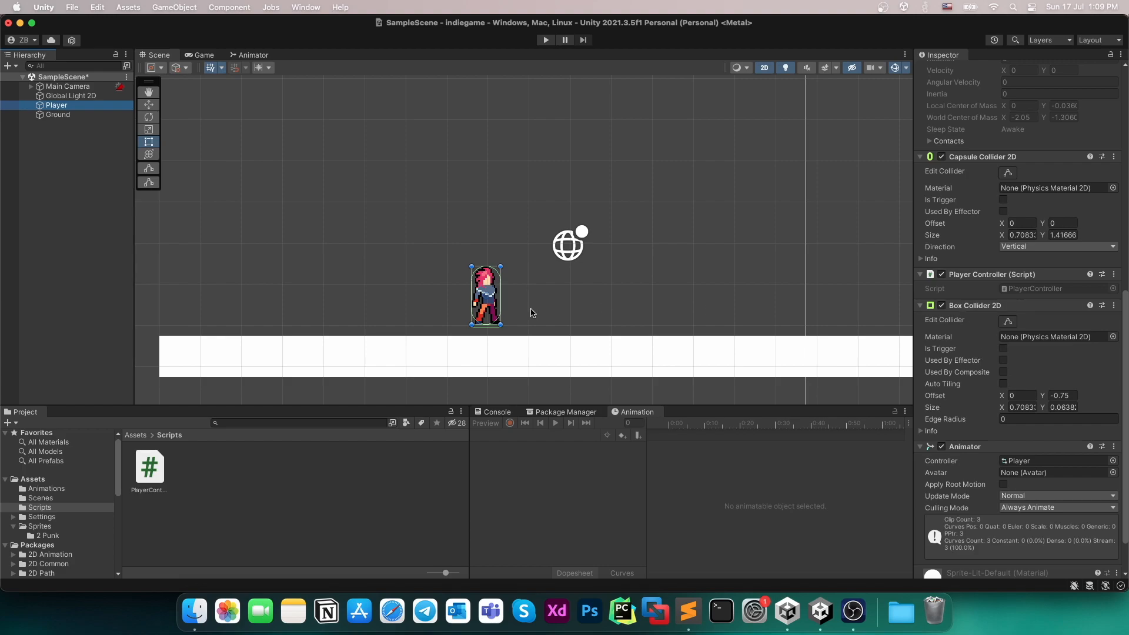
click(1003, 348)
Play the game, run the player left and right to test the idle and run animations, and stop it.
click(544, 40)
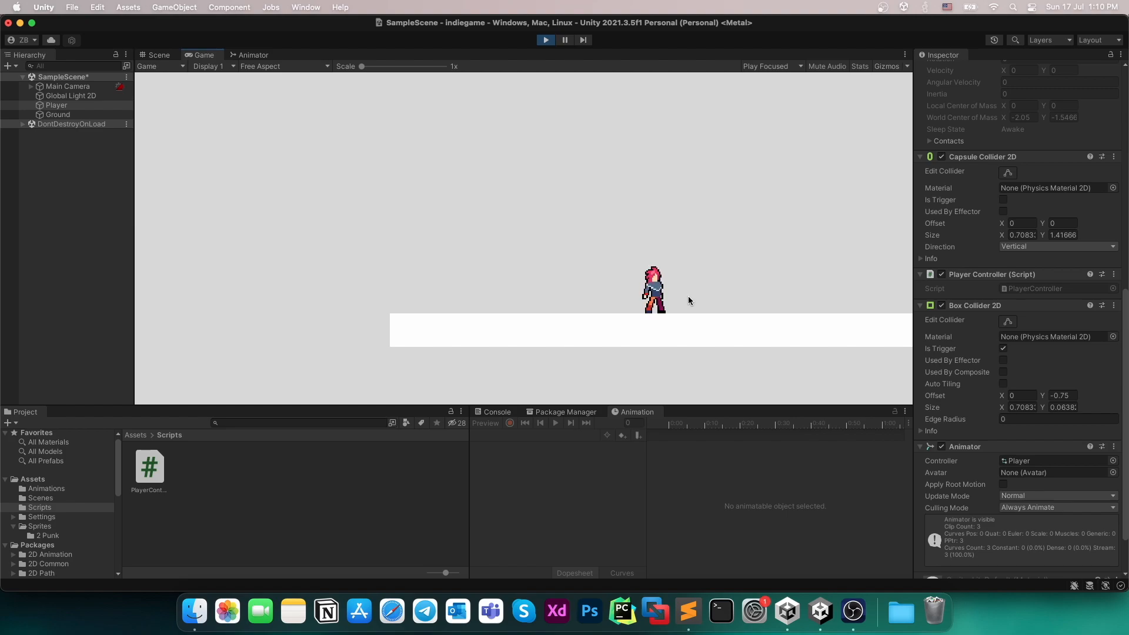
key(Left)
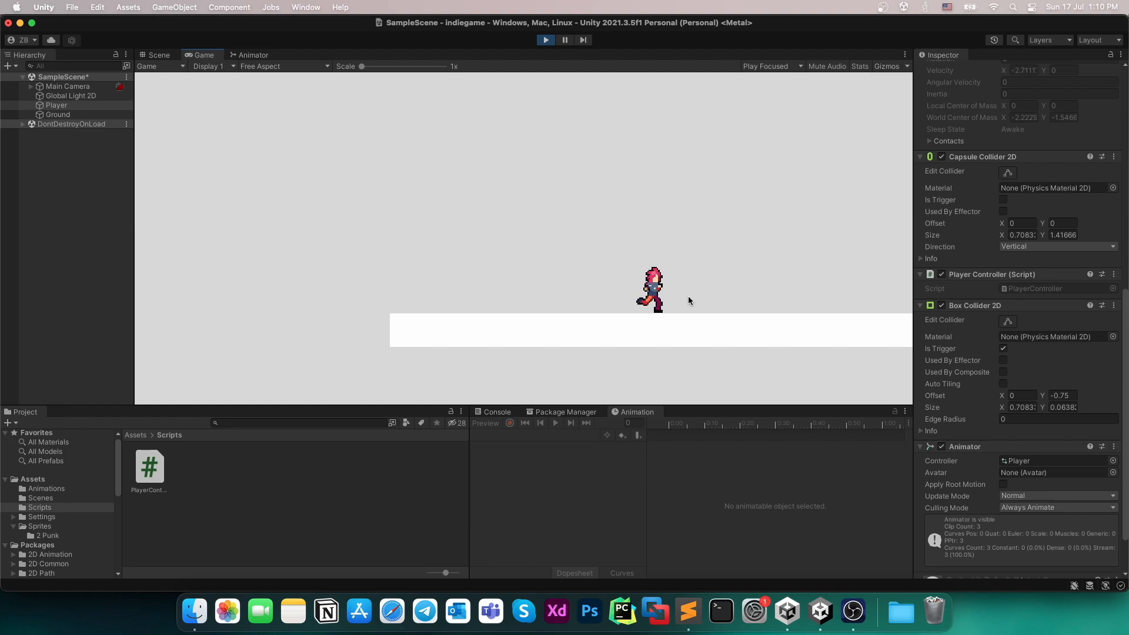
key(Right)
key(Left)
key(Right)
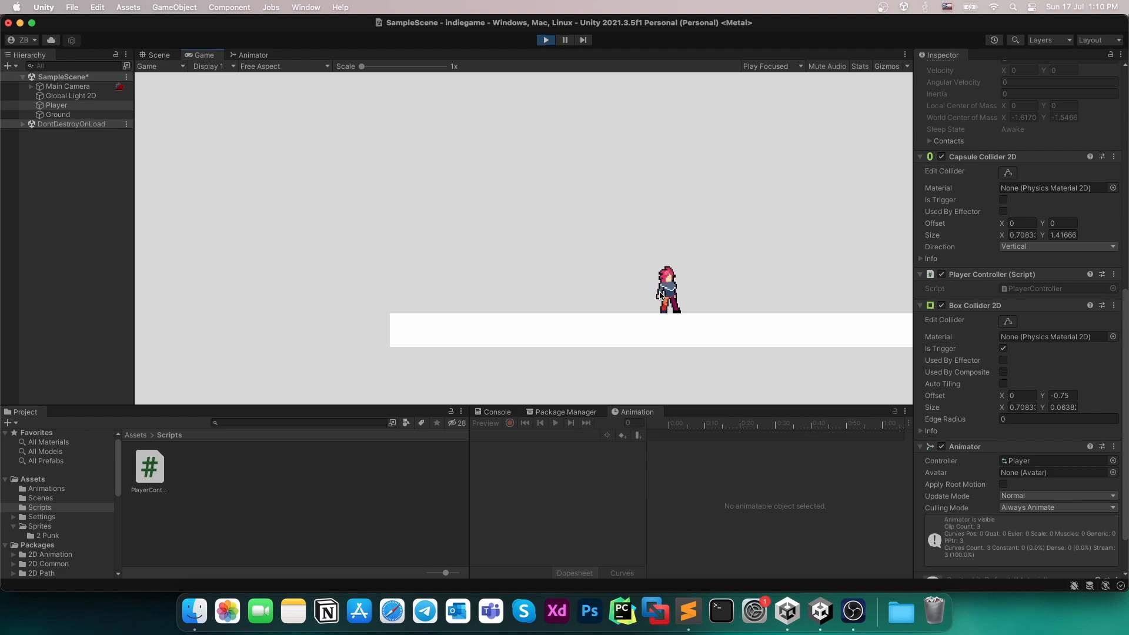
key(super+p)
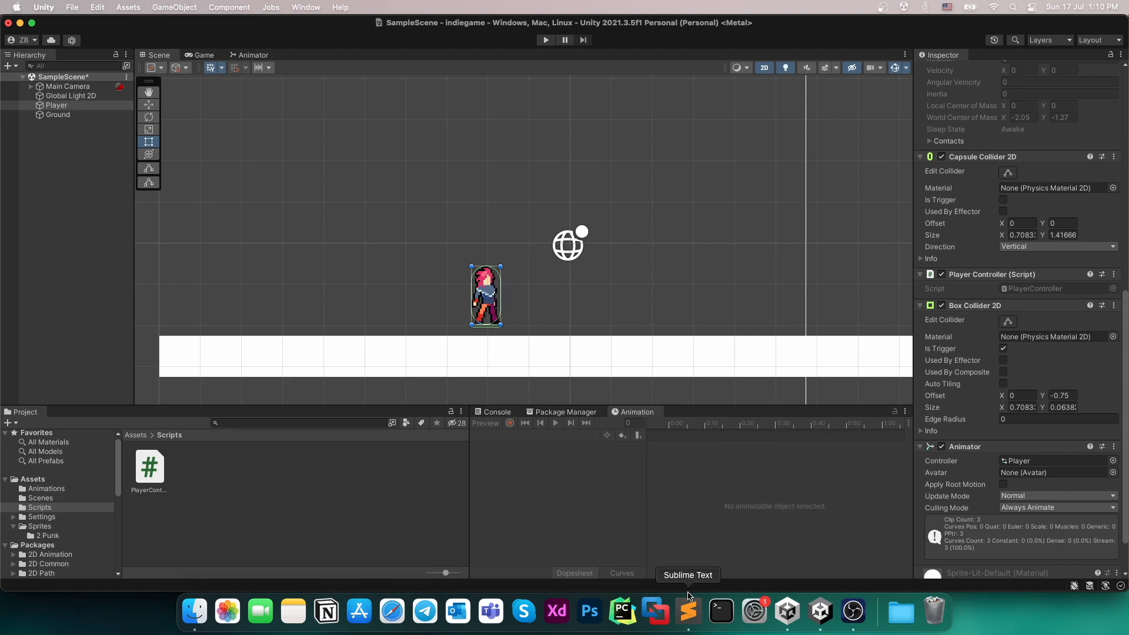
Switch to Sublime Text and declare private bool flip = false; below the isJumping variable in PlayerController.cs.
click(689, 611)
scroll(489, 380, down, 3)
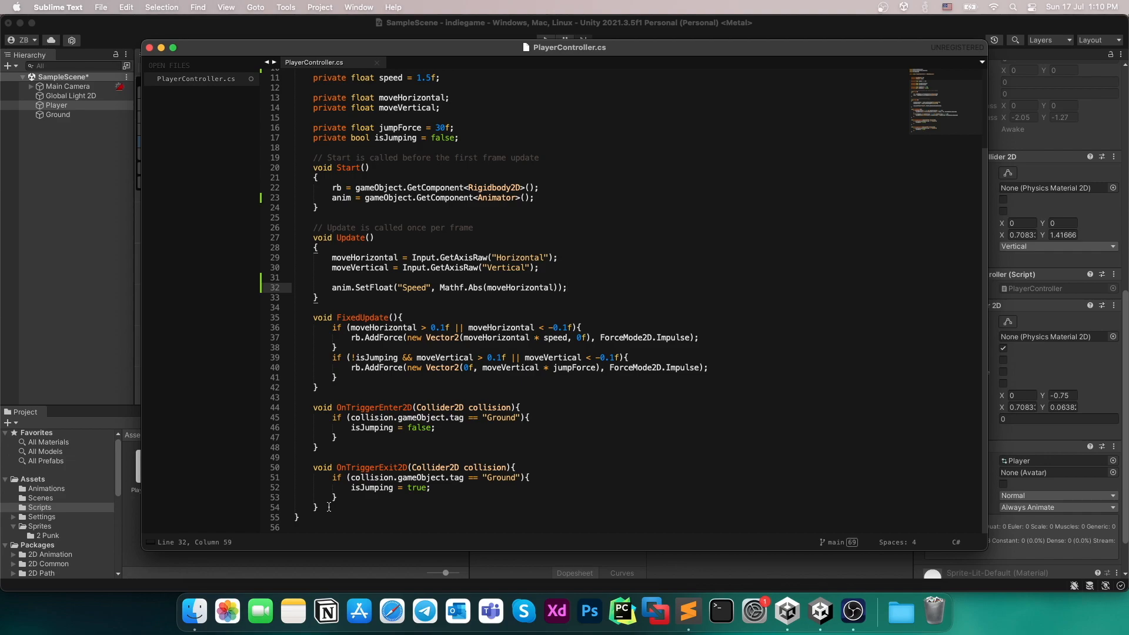
click(469, 138)
key(Return)
text(private bool )
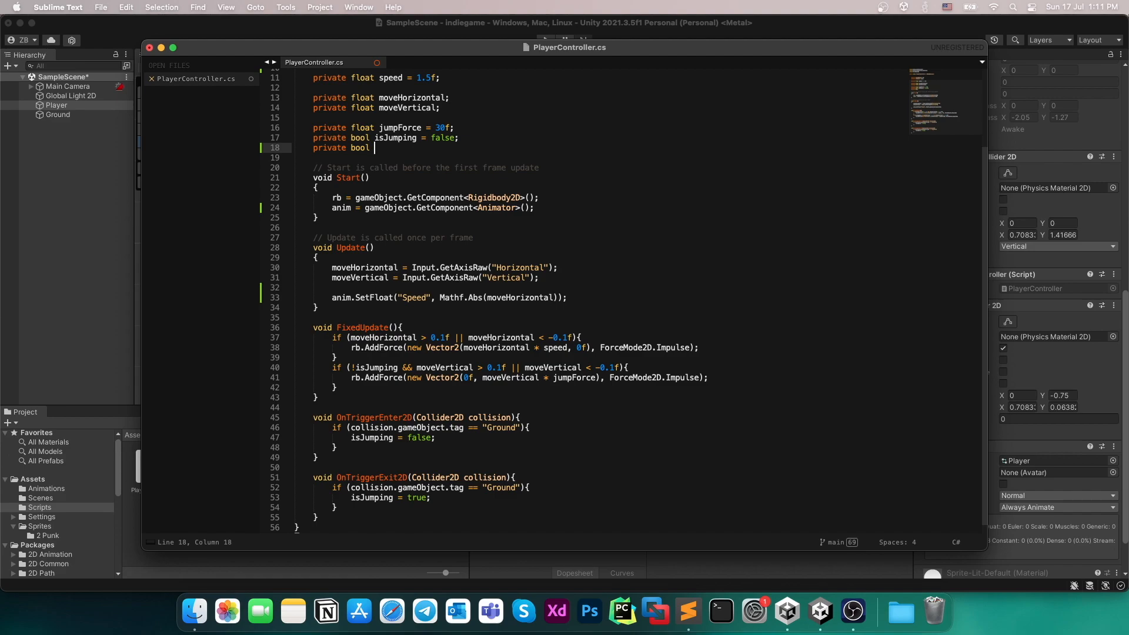
text(flip;)
key(BackSpace)
text(= false;)
scroll(398, 320, down, 1)
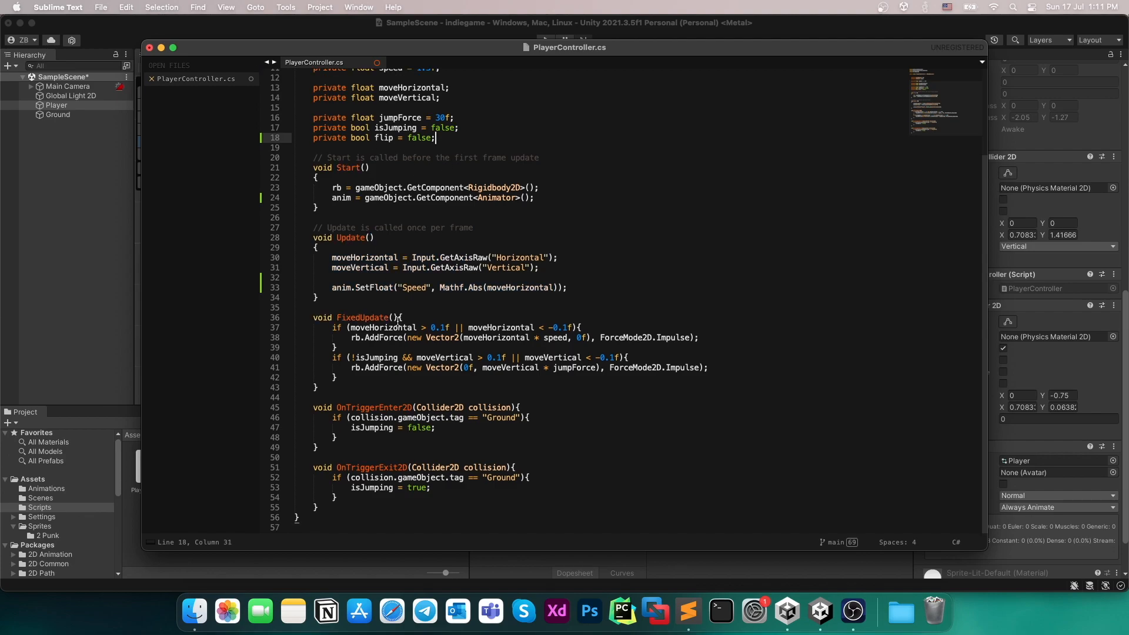
Add an empty void Flip() method after OnTriggerExit2D.
click(341, 507)
key(Return)
key(Return)
text(void Flip(){)
key(Return)
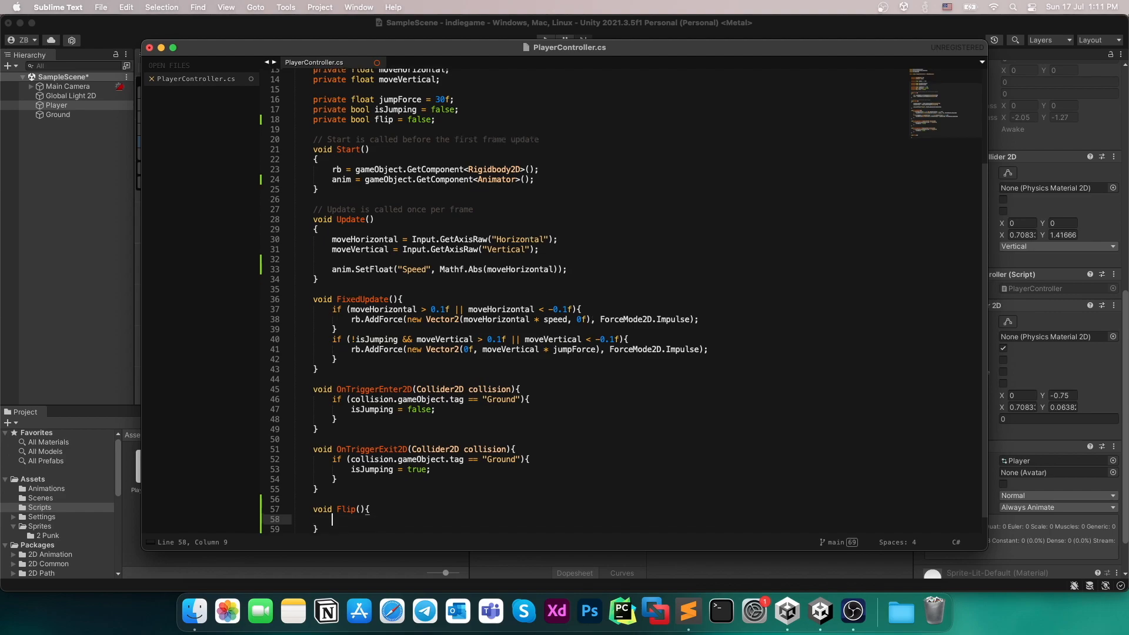
scroll(404, 396, down, 2)
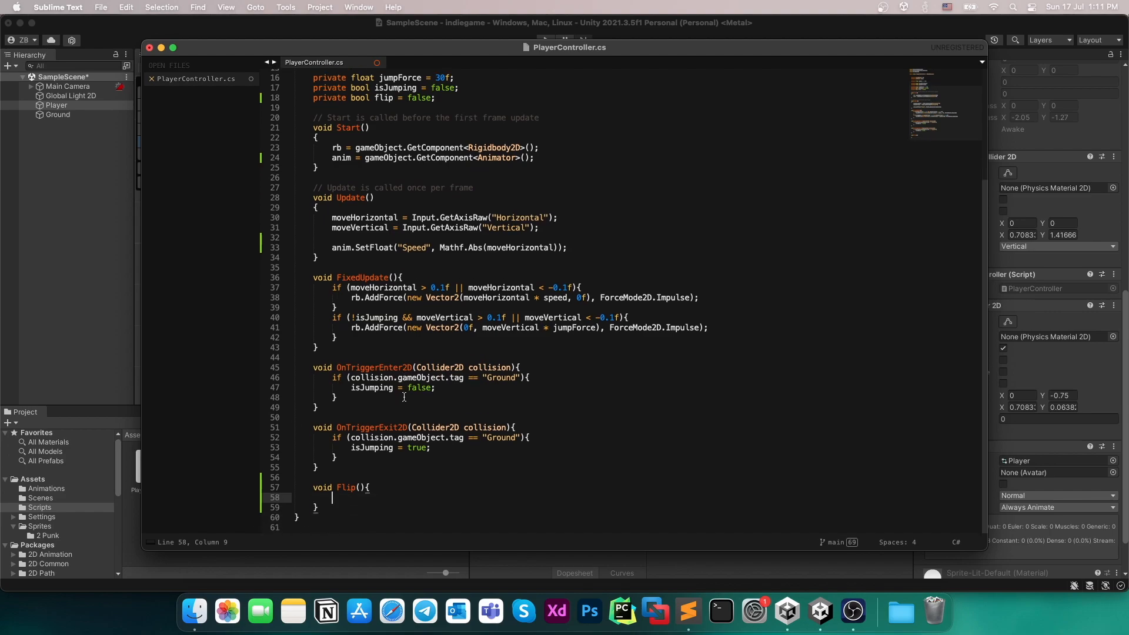
Switch to Unity, try mirroring the Player with a Scale X of -1, and restore it to 1.
click(814, 622)
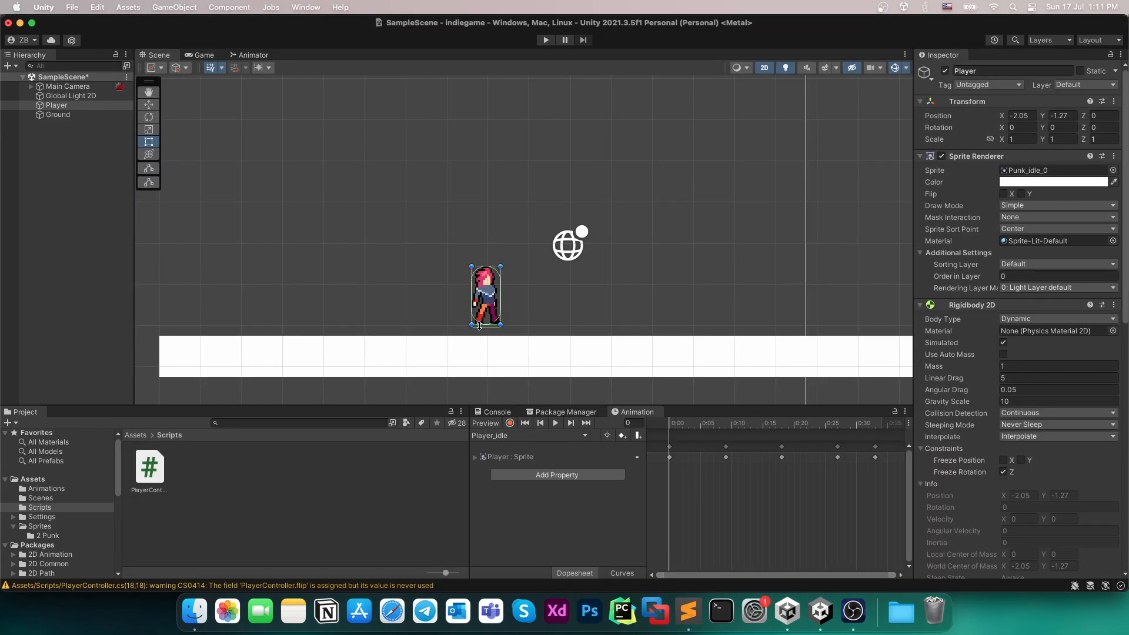
scroll(469, 299, up, 3)
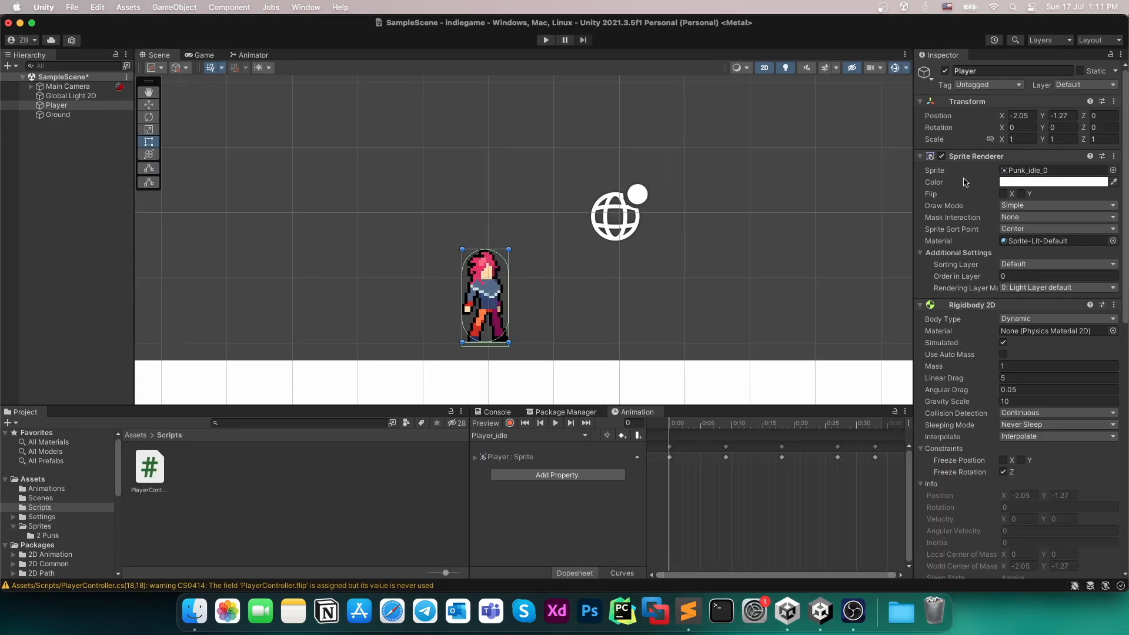
click(1018, 142)
text(-1)
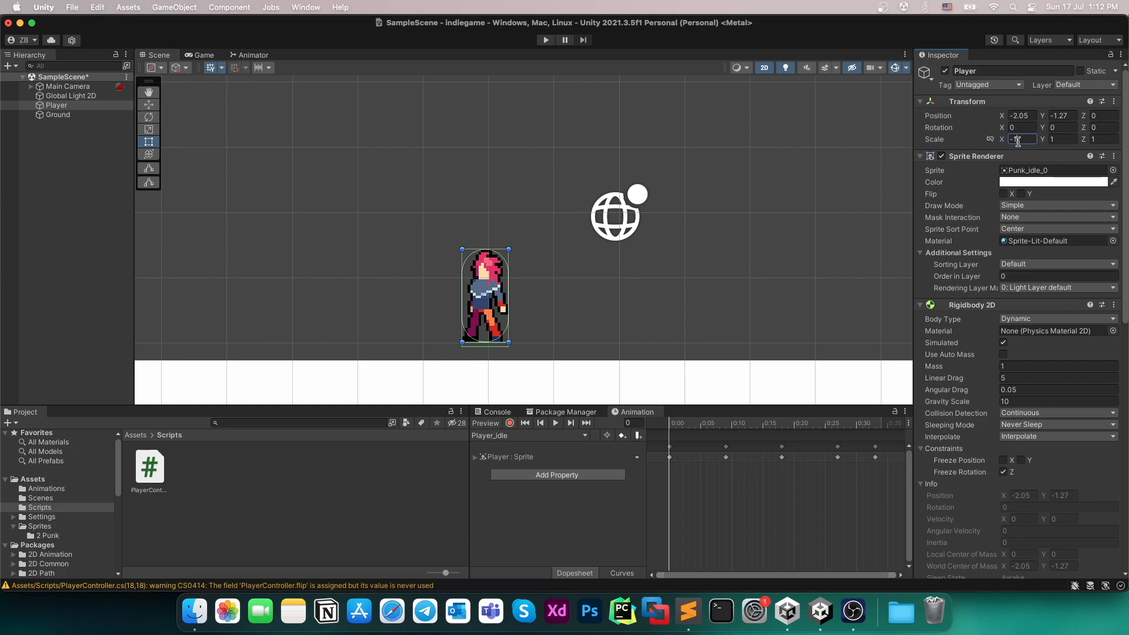
key(BackSpace)
key(BackSpace)
text(1)
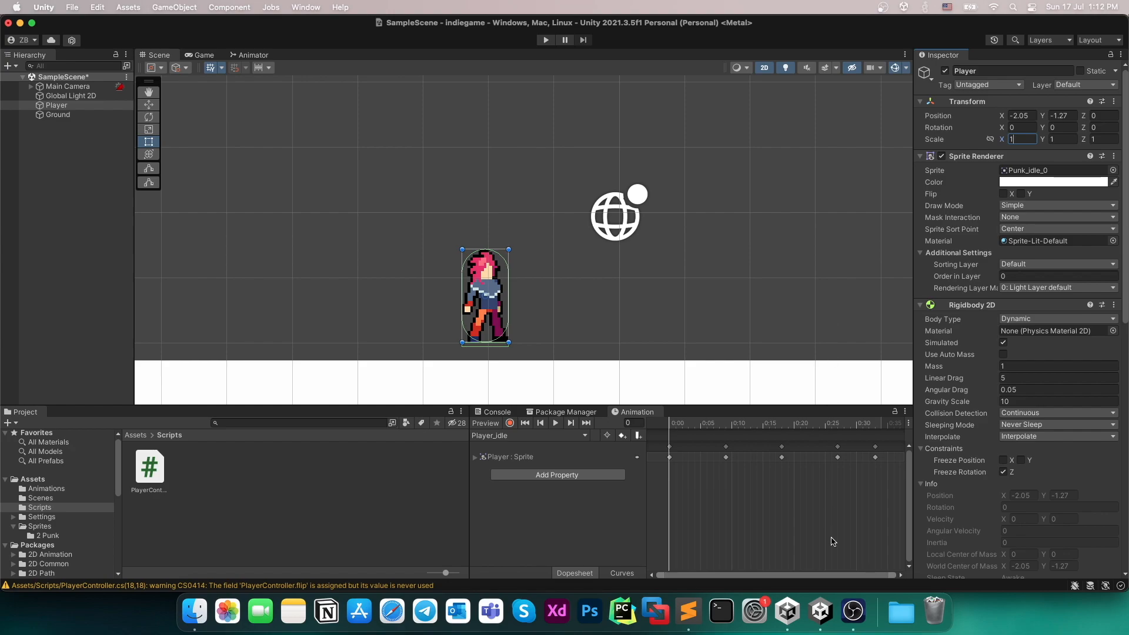
Switch to Sublime Text and declare Vector2 scale = gameObject.transform.localScale; inside the Flip method.
click(688, 612)
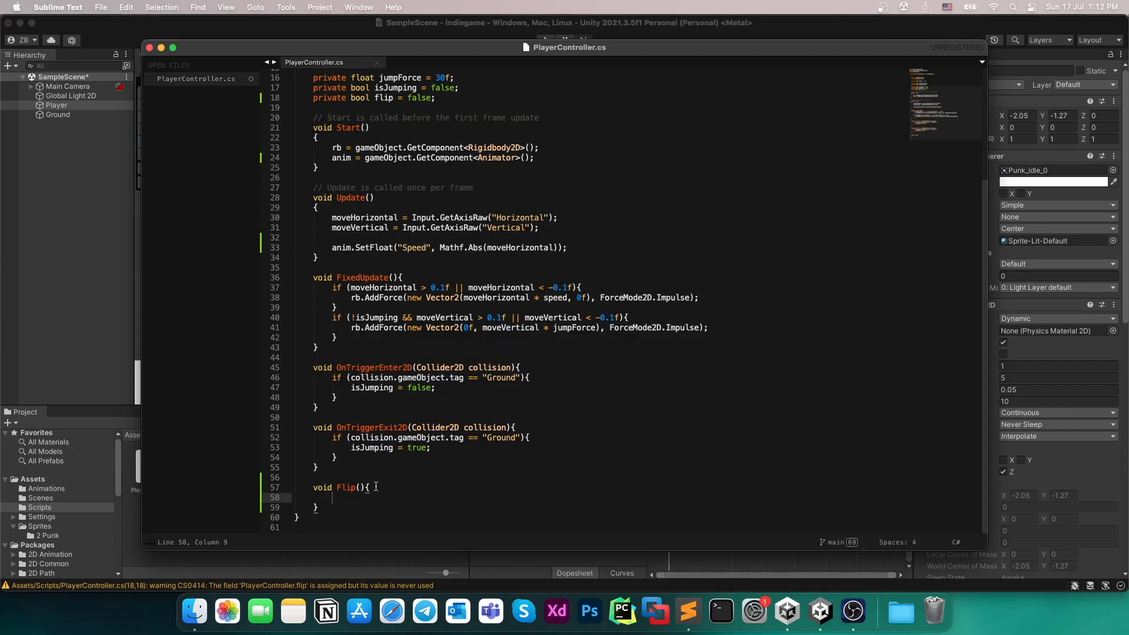
text(Vector)
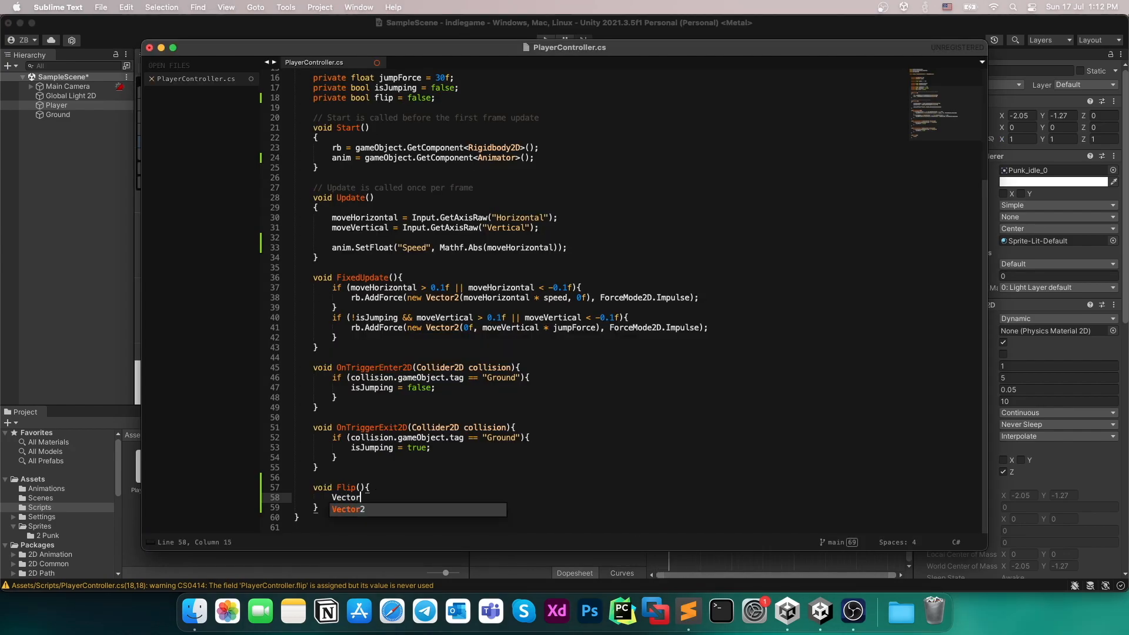
text(2 scale = )
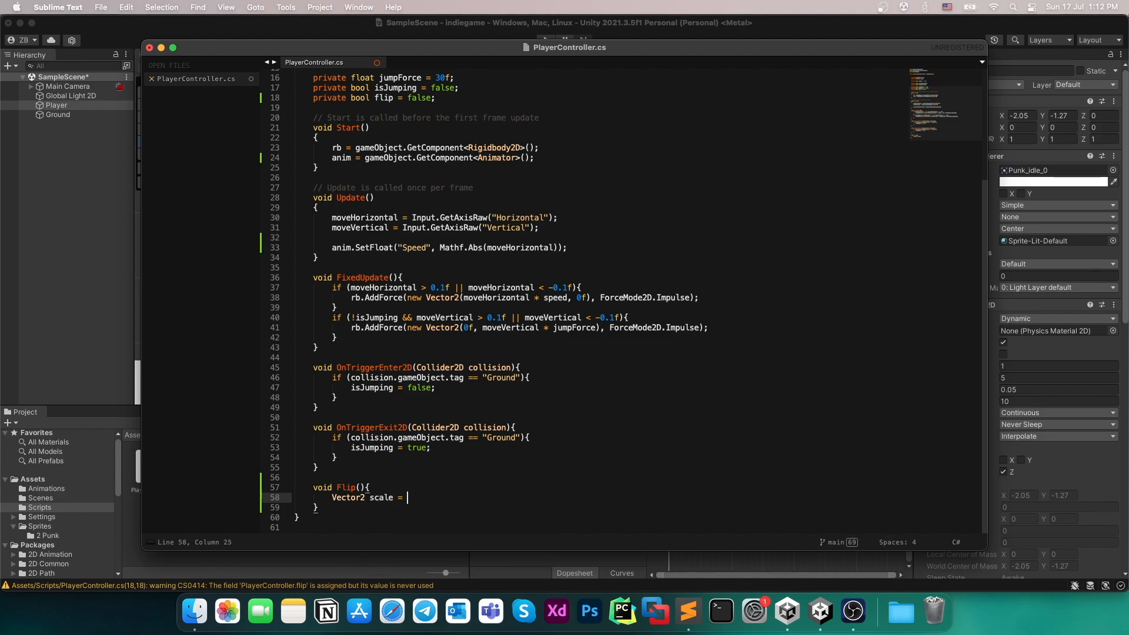
text(gameObject.)
text(transform.)
drag(675, 51, 597, 51)
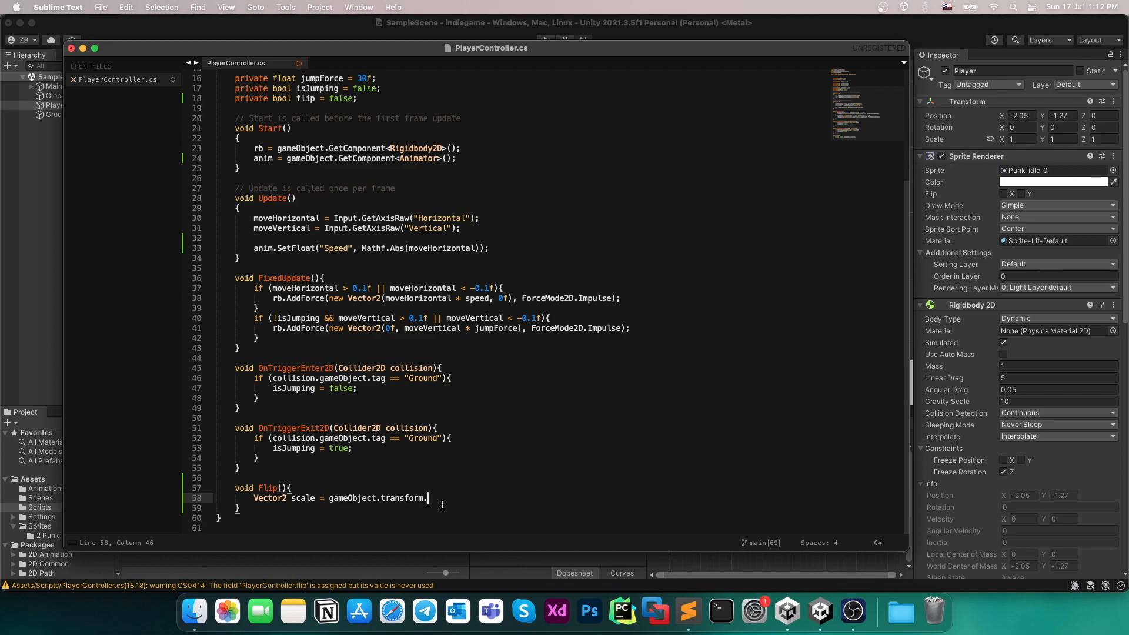
text(localScale;)
Add scale.x *= -1; and transform.localScale = scale; to the Flip method and save the script.
key(Return)
text(scale)
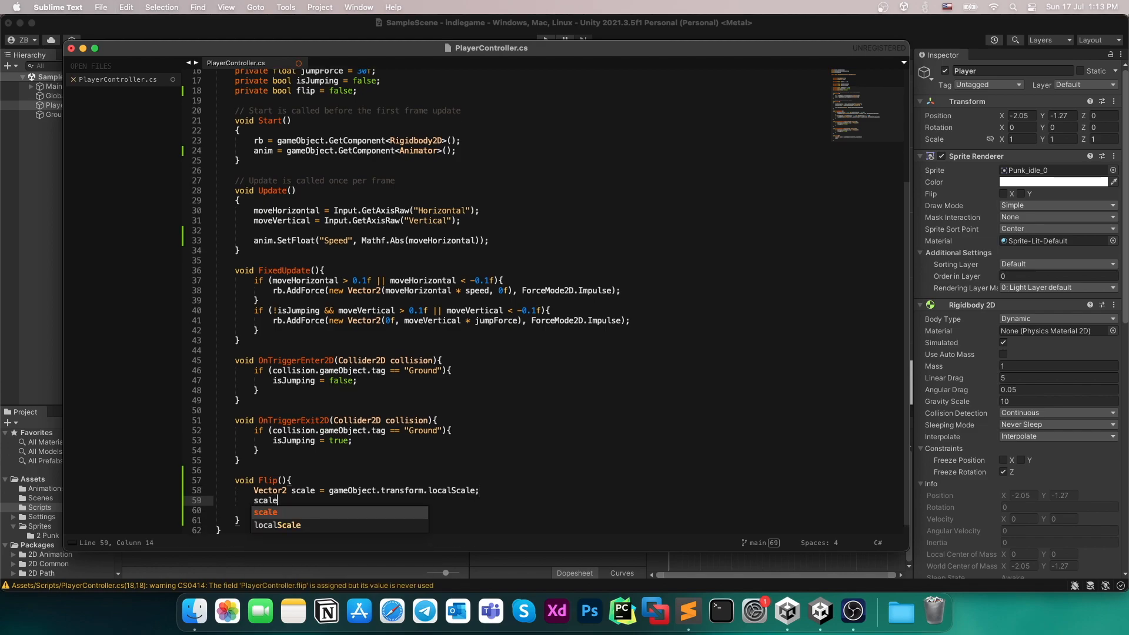
text(.x *= -1;)
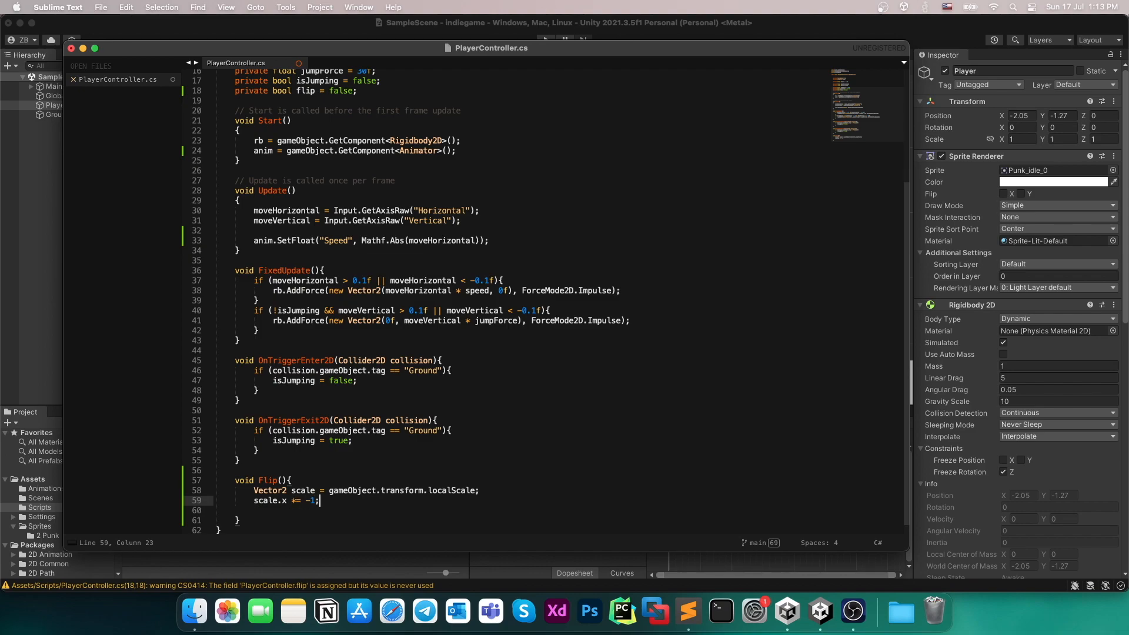
key(Return)
text(tr)
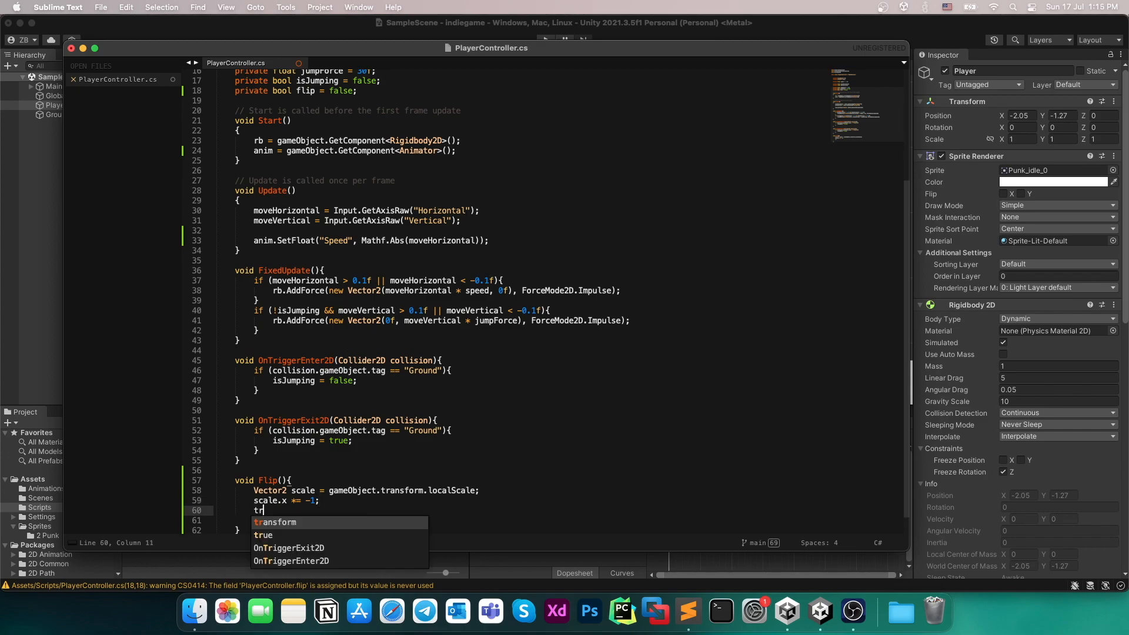
text(ansform.localScale)
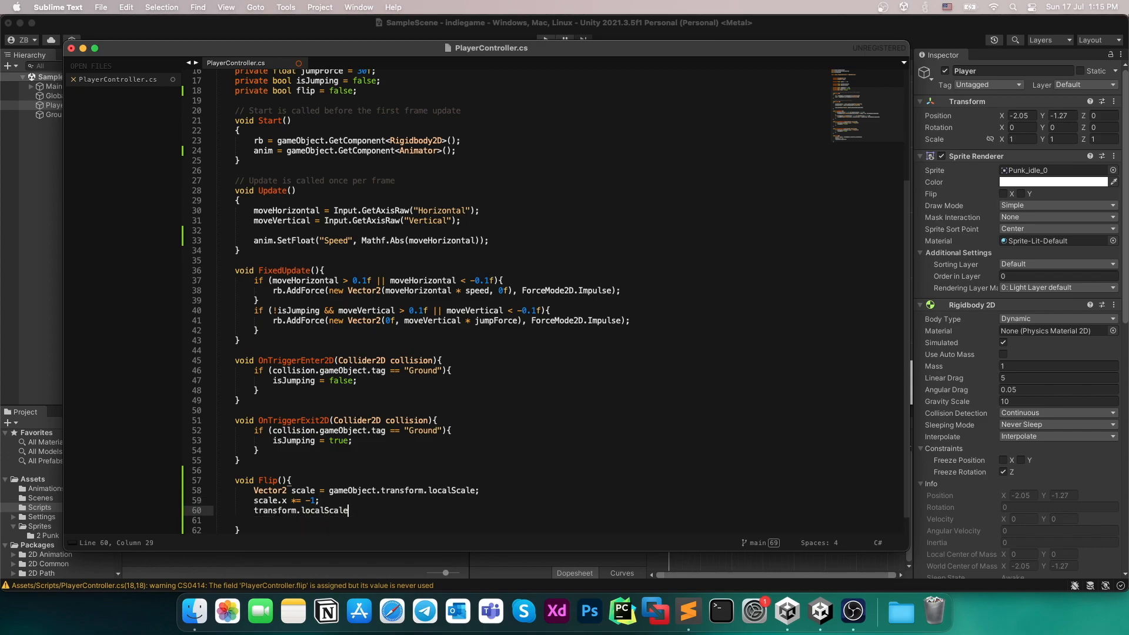
text( = sca)
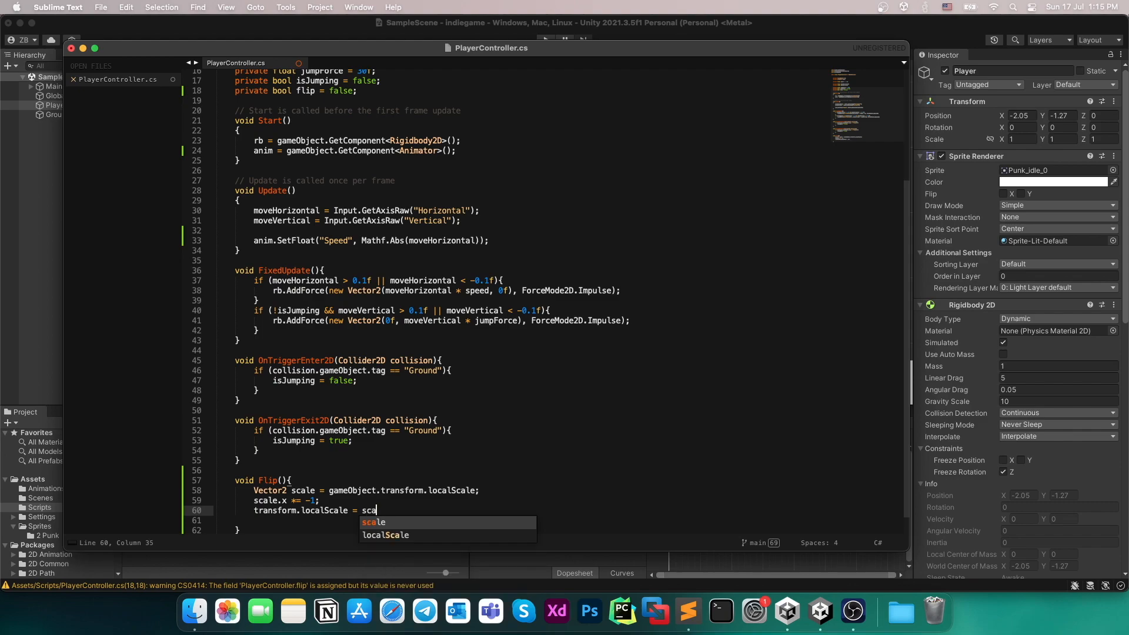
text(le;)
key(super+s)
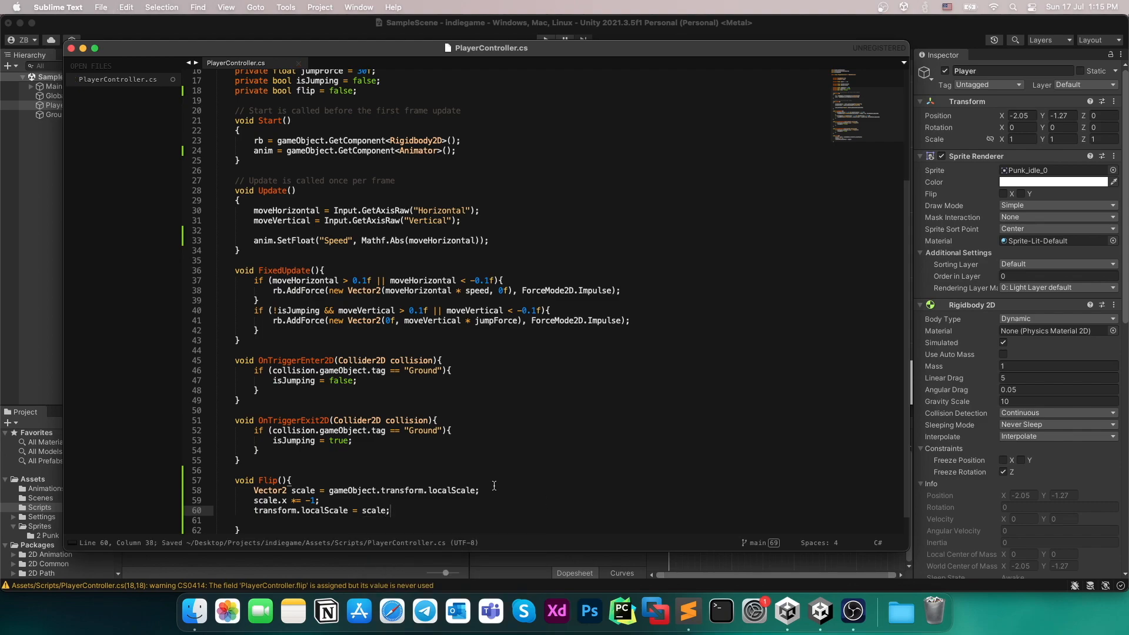
Insert a blank line below the scale declaration, add flip = !flip; at the end of Flip, and save the script.
click(487, 493)
key(Return)
scroll(487, 493, down, 1)
click(412, 492)
key(Return)
key(Return)
text(f)
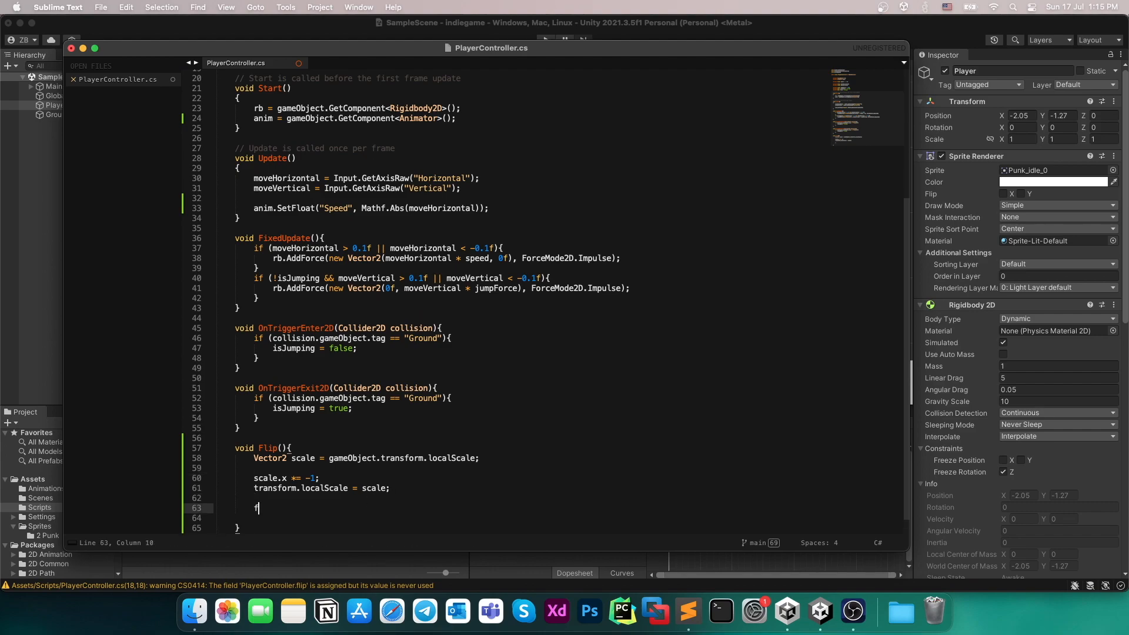
text(li)
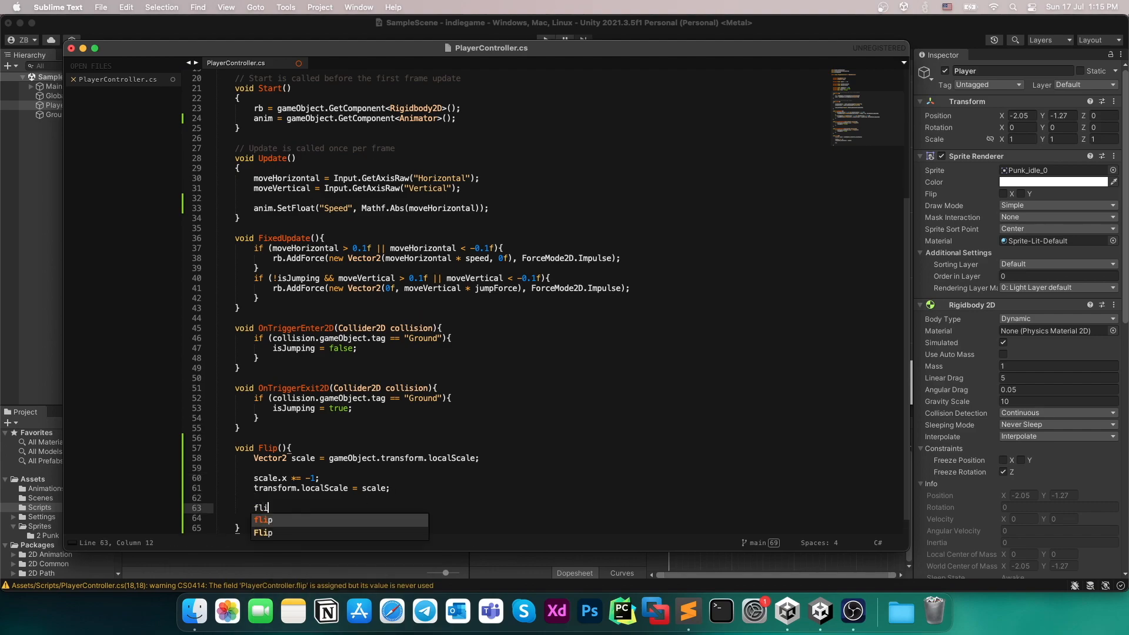
text(p = !flip;)
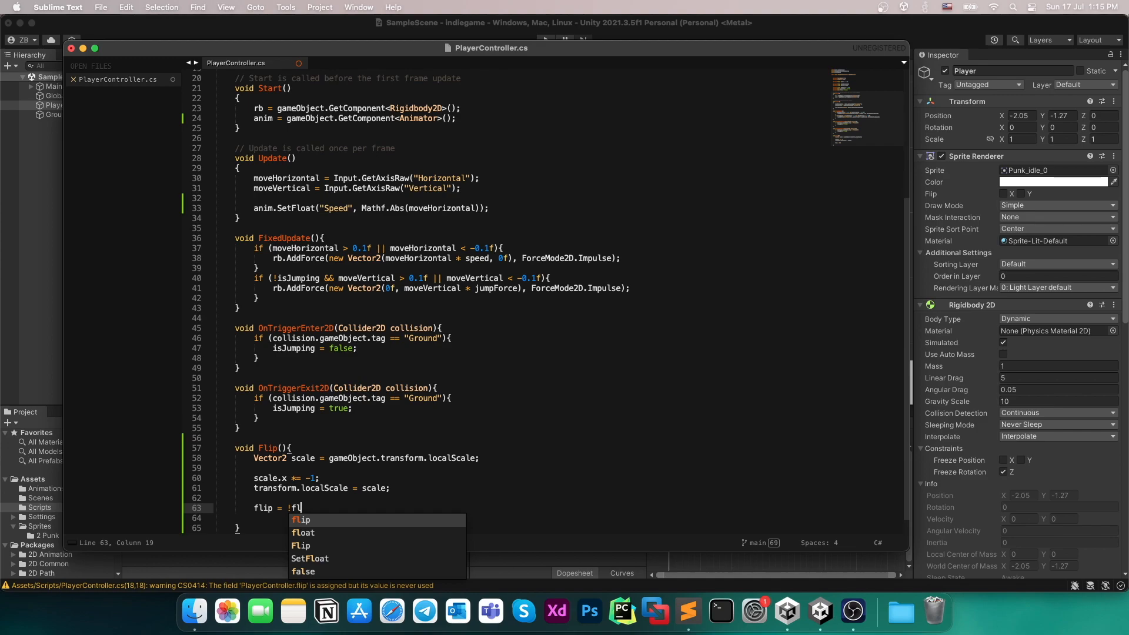
key(cmd+s)
In Update, below the SetFloat call, add an if block for moveHorizontal > 0 && flip that calls Flip();.
scroll(371, 382, up, 3)
scroll(371, 382, up, 3)
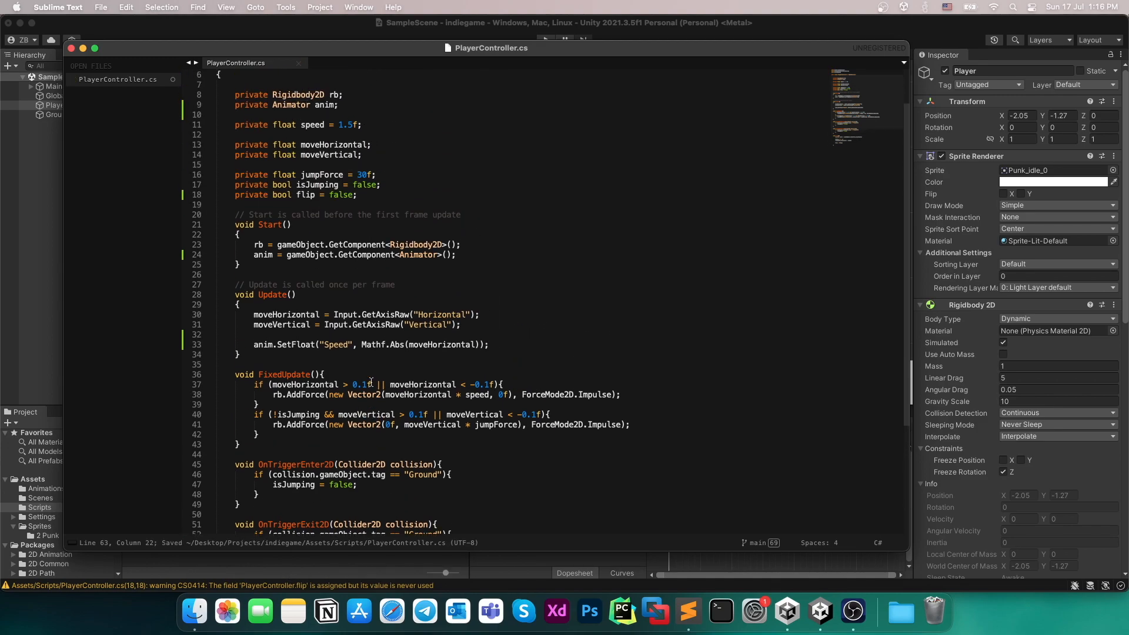
click(493, 348)
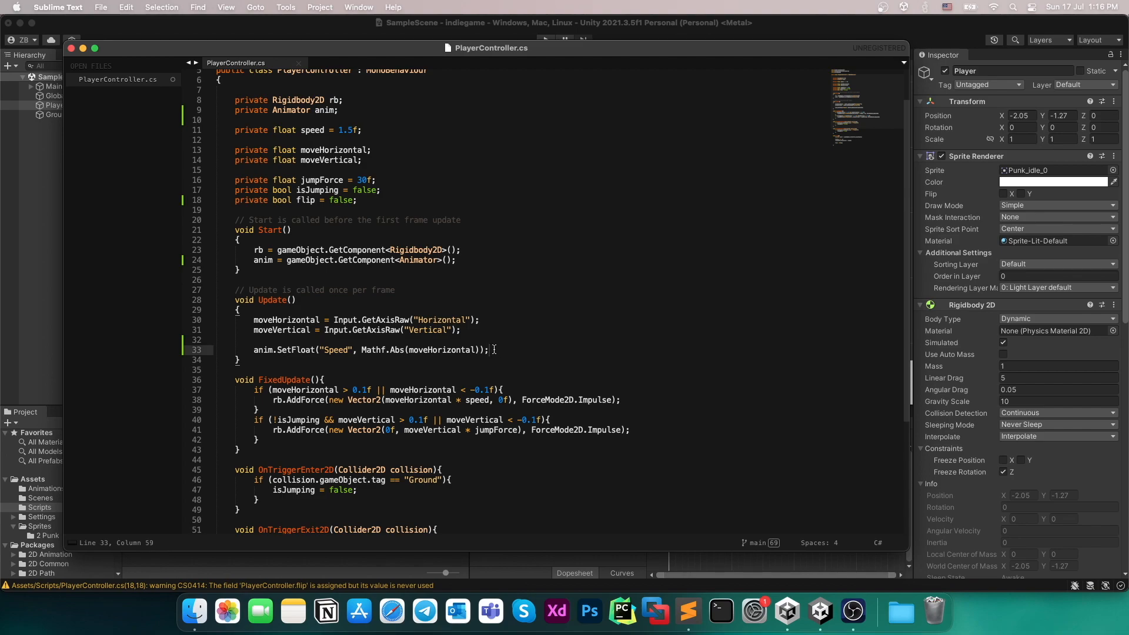
key(Return)
key(Return)
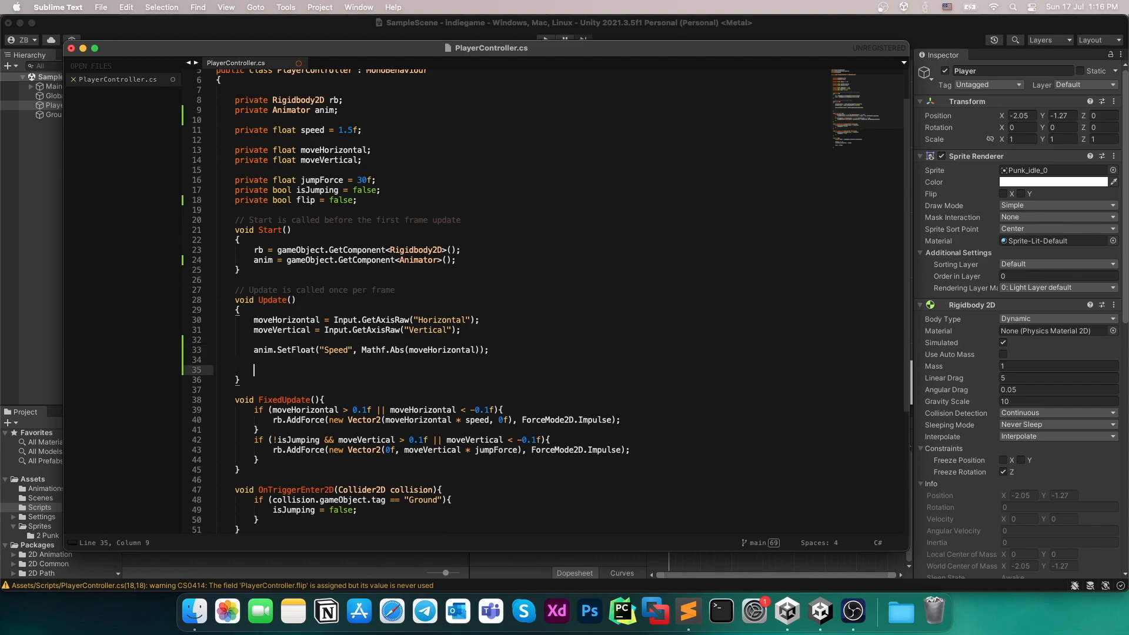
text(if (moveHorizontal > 0 && flip)
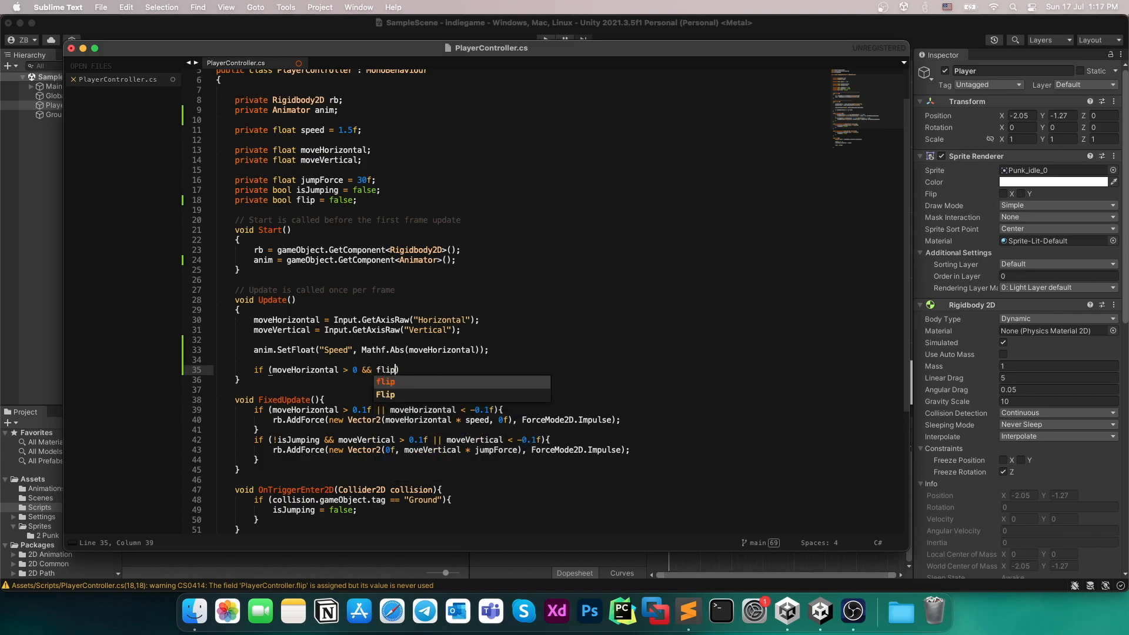
text() {)
key(Return)
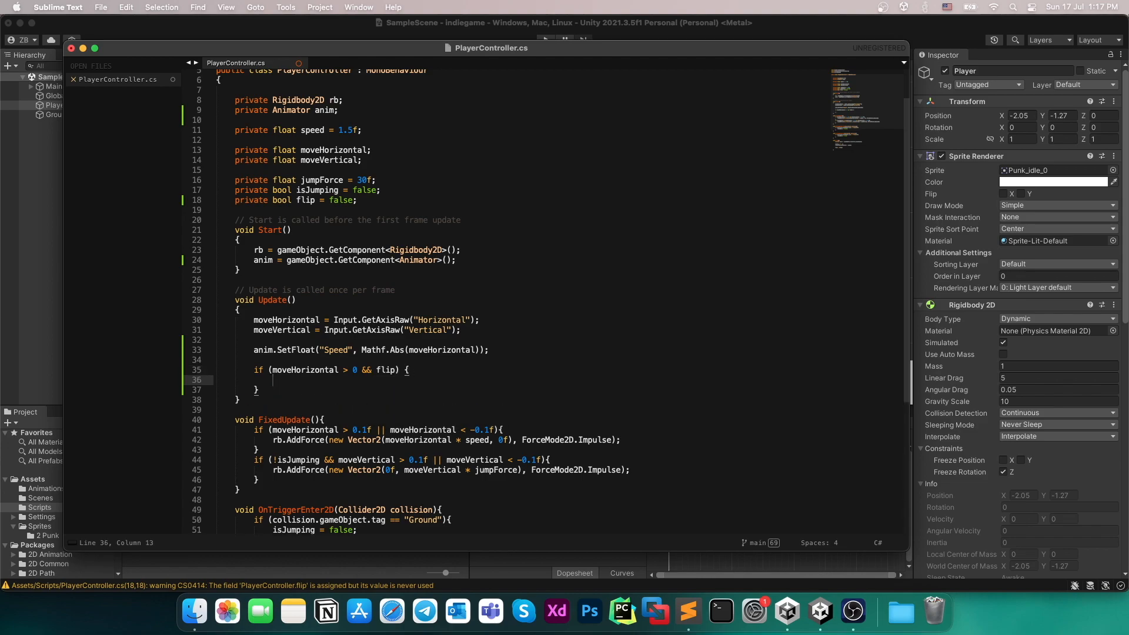
text(Flip())
Duplicate the if block that calls Flip() directly below the original, separated by a blank line.
drag(268, 392, 254, 369)
key(cmd+c)
key(Right)
key(Return)
key(Return)
key(cmd+v)
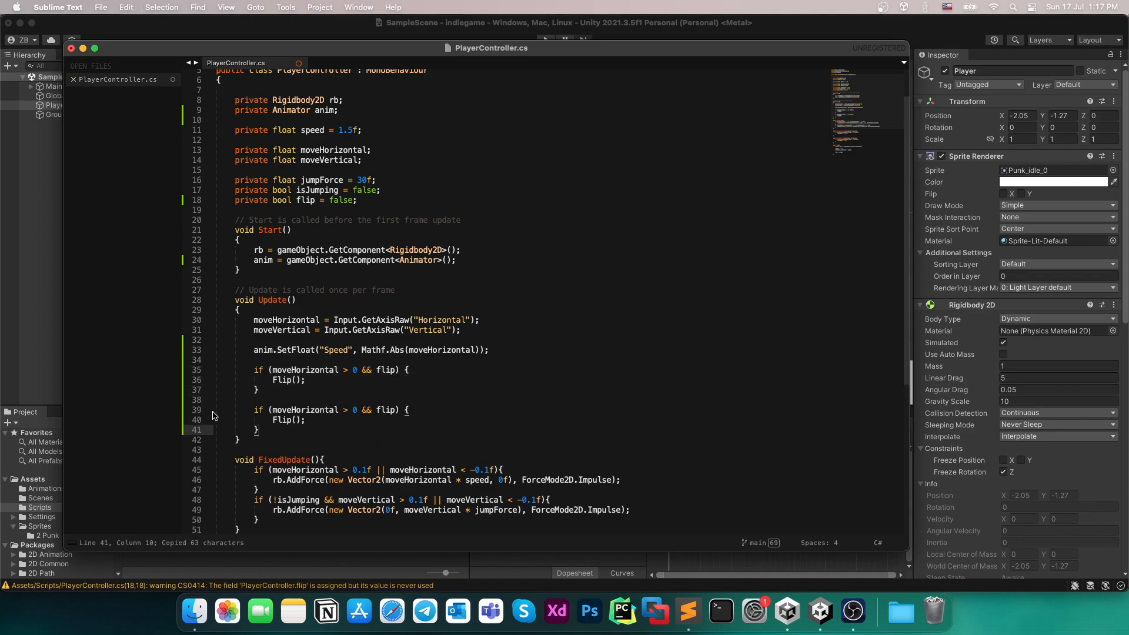
Change the duplicated condition to else if (moveHorizontal < 0 && !flip) and save the script.
click(255, 410)
text(else)
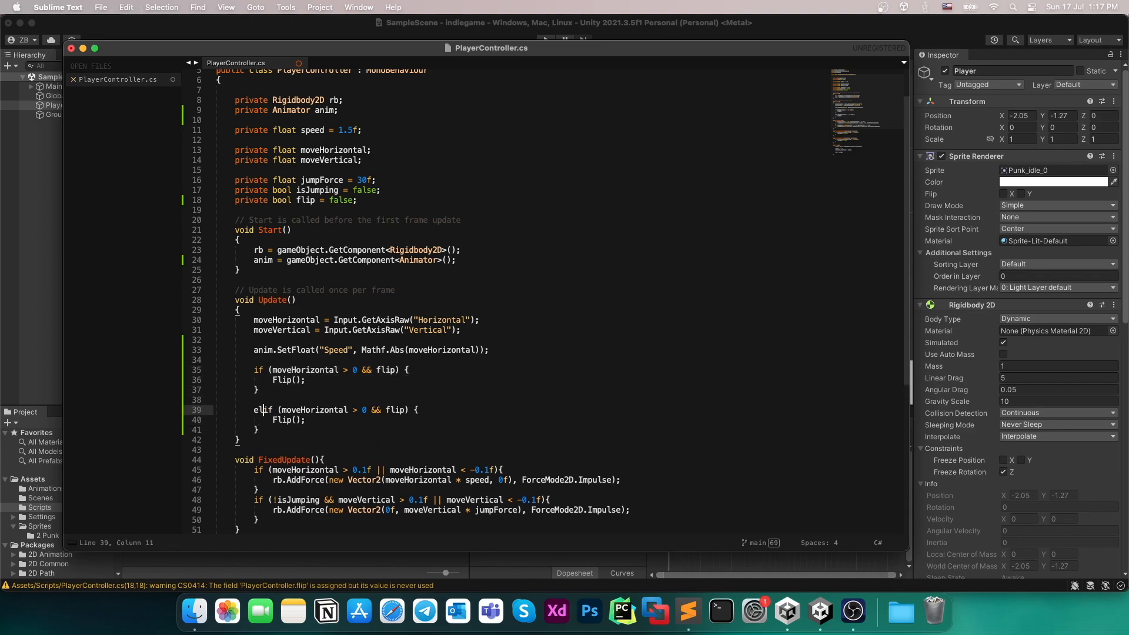
click(281, 409)
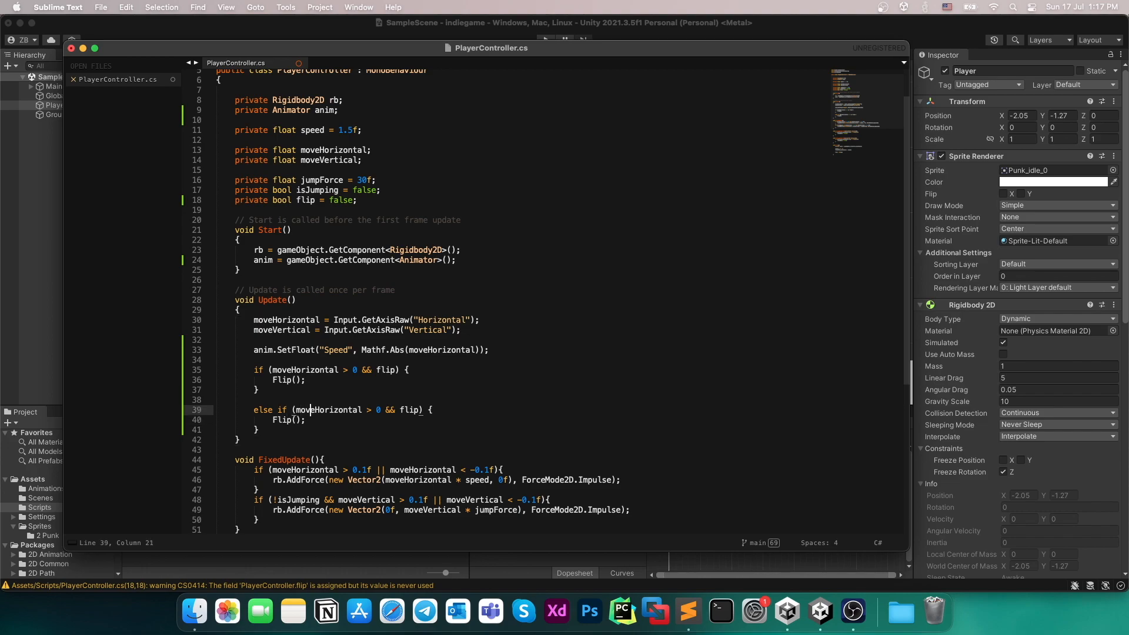
key(Right)
key(BackSpace)
text(<)
key(Right)
key(Right)
text(!)
click(341, 423)
click(284, 432)
key(super+s)
Switch to Unity, play the game and run the player left and right to test the direction flip.
click(821, 612)
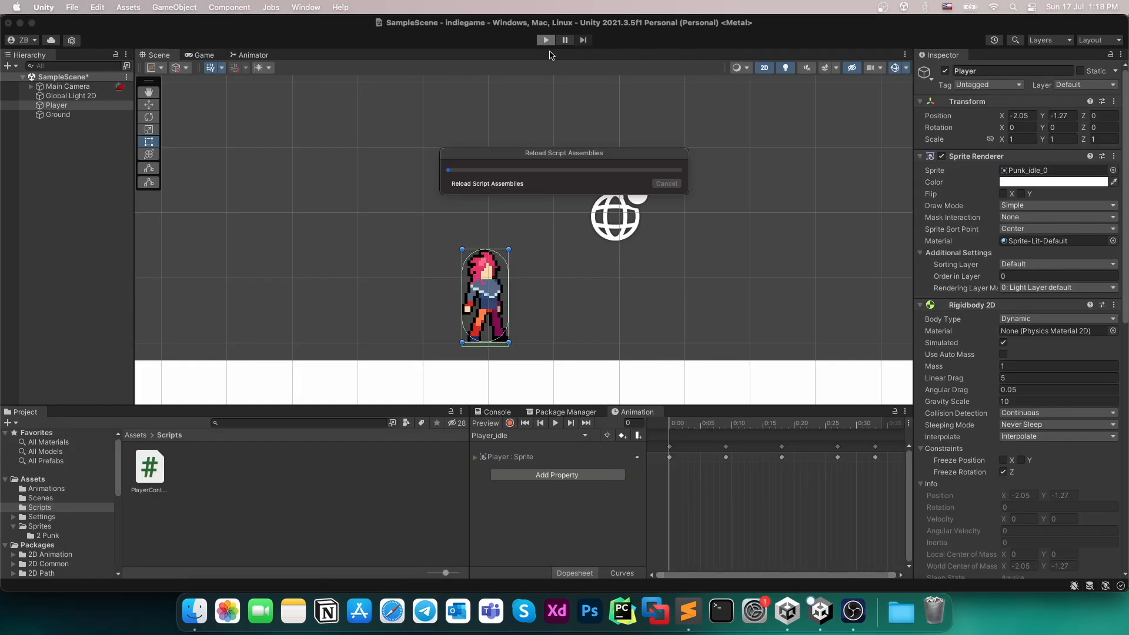
key(a)
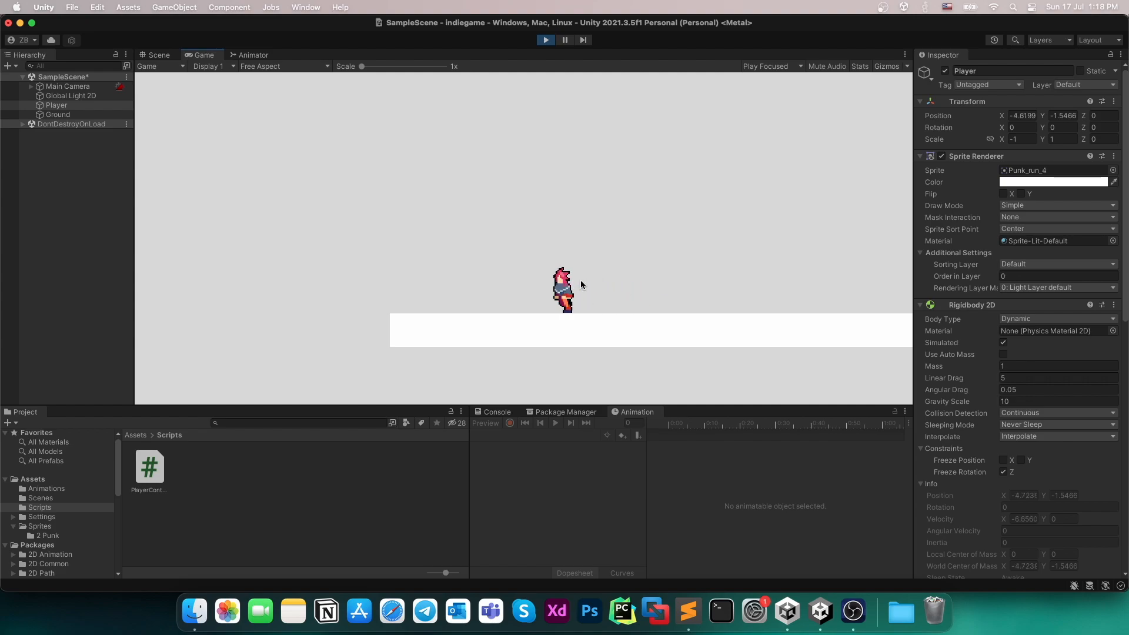
key(d)
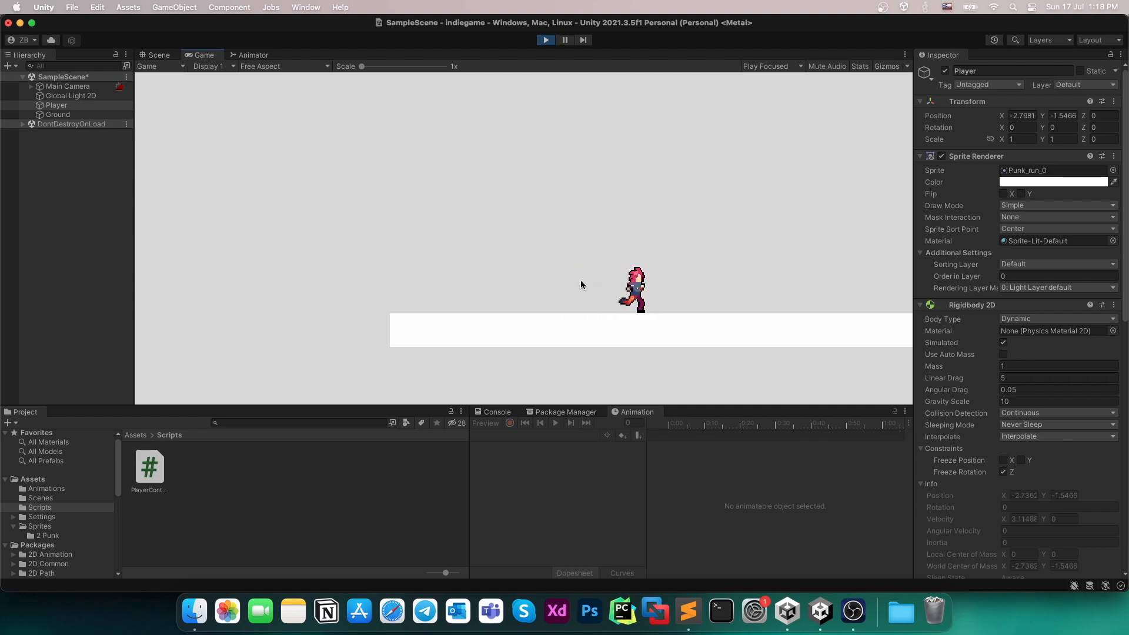
key(a)
key(d)
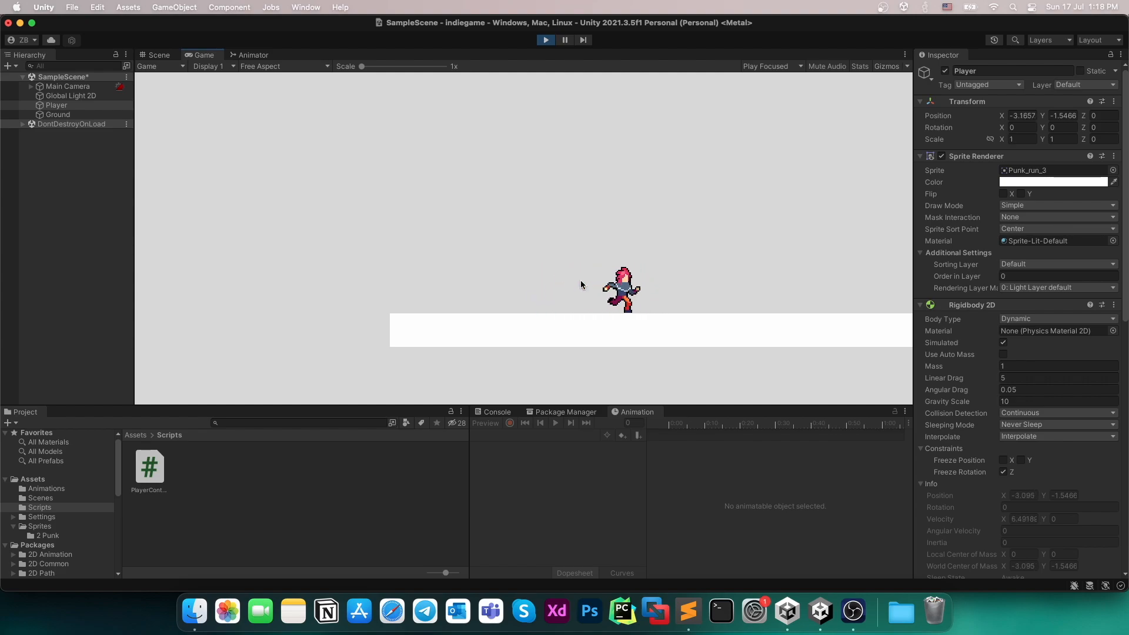
key(a)
key(d)
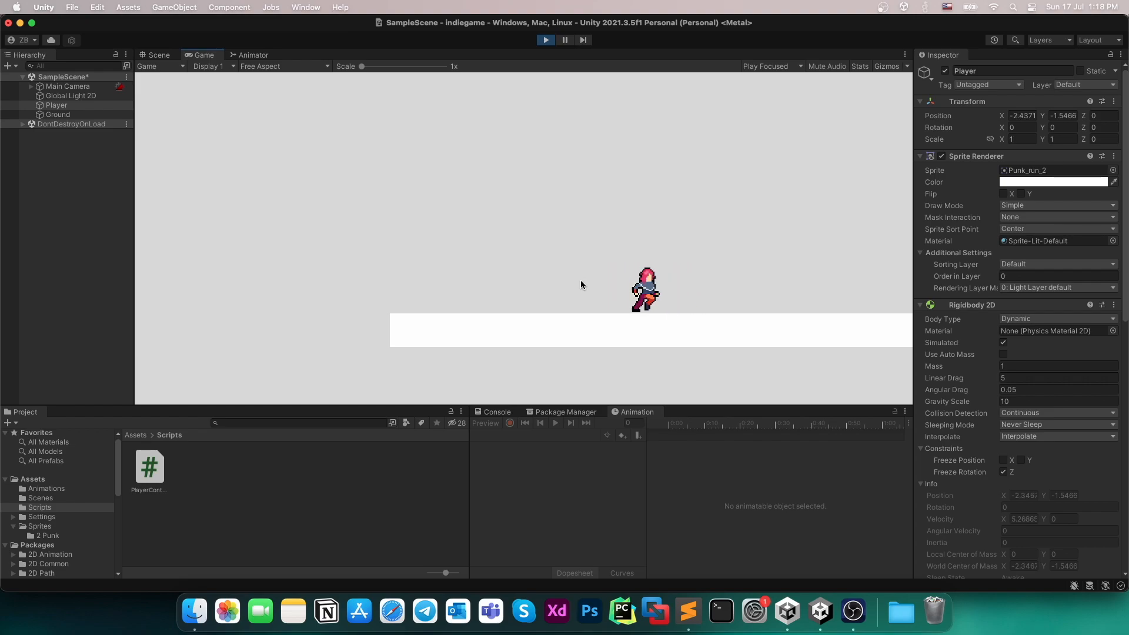
Run the player left and right once more to check the direction flip, and stop the game.
key(a)
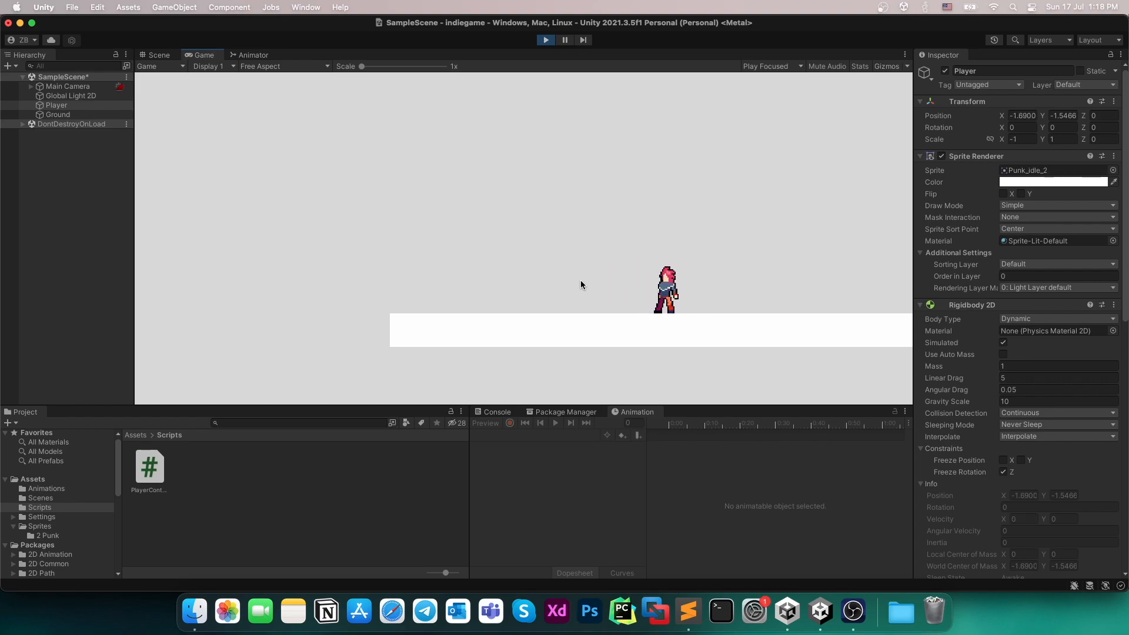
key(d)
key(a)
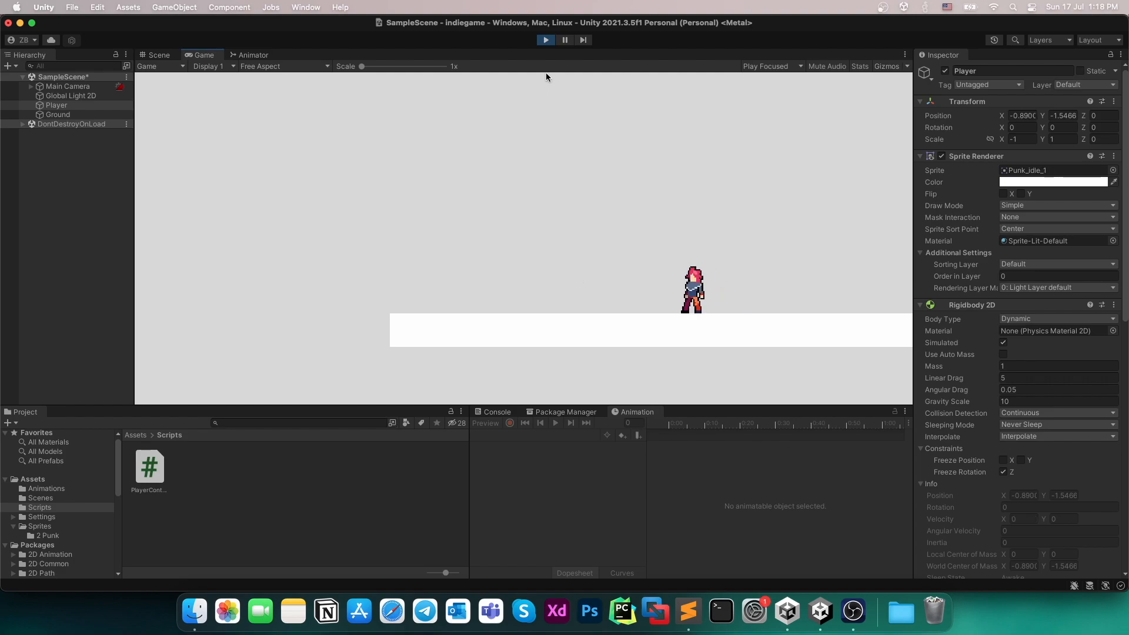
click(546, 40)
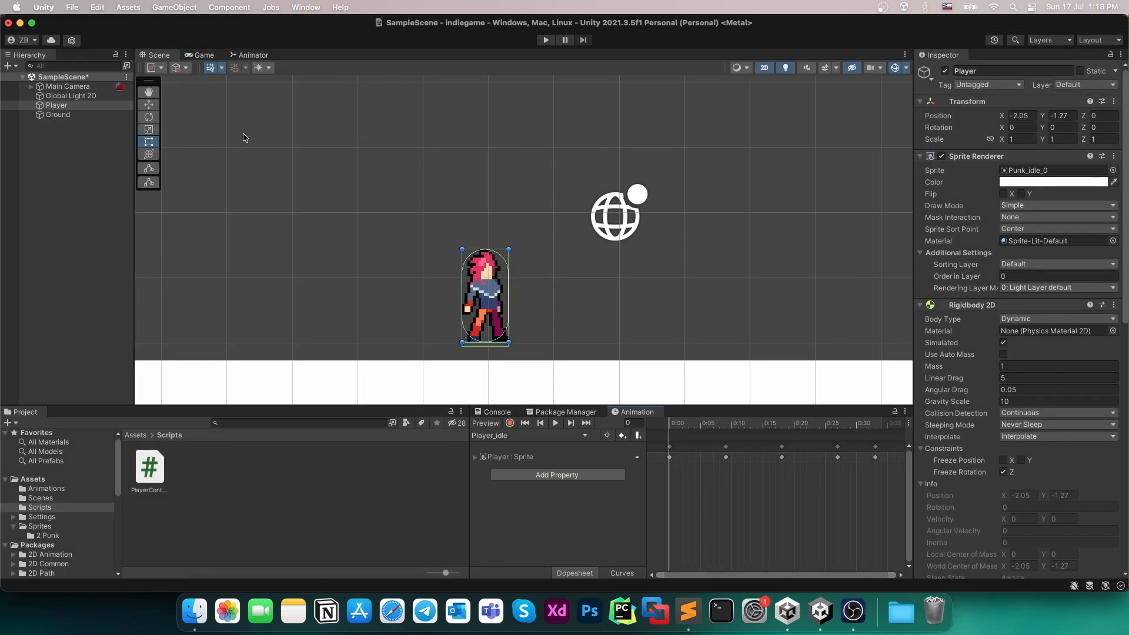
In the Animator graph, move Player_jump closer above Player_run and make a transition from Any State to Player_jump.
click(253, 55)
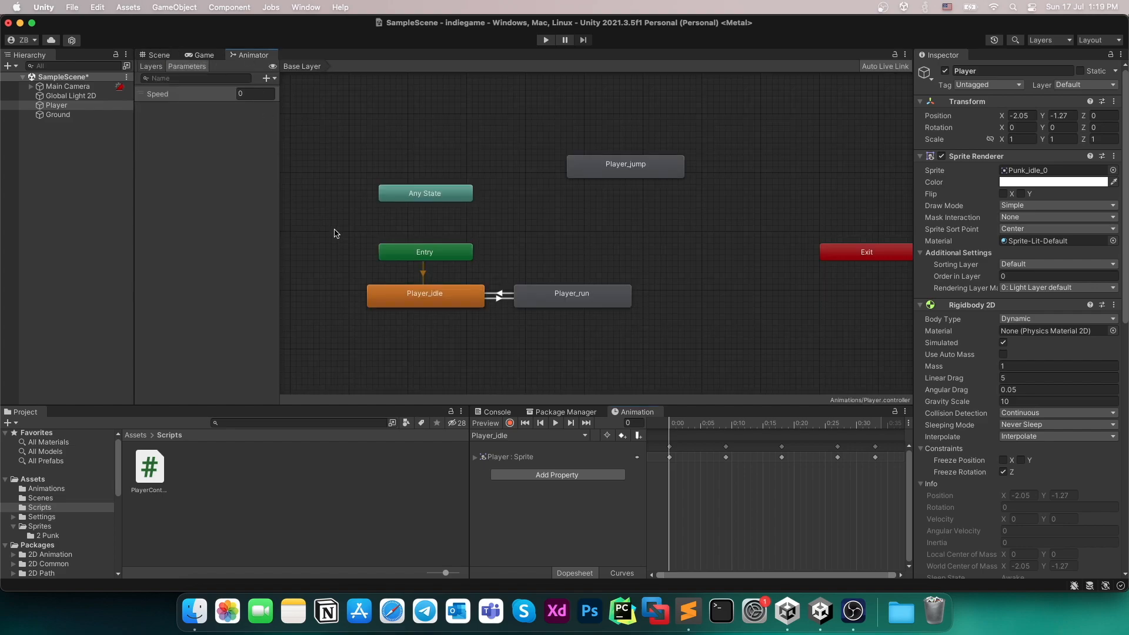
drag(636, 168, 600, 242)
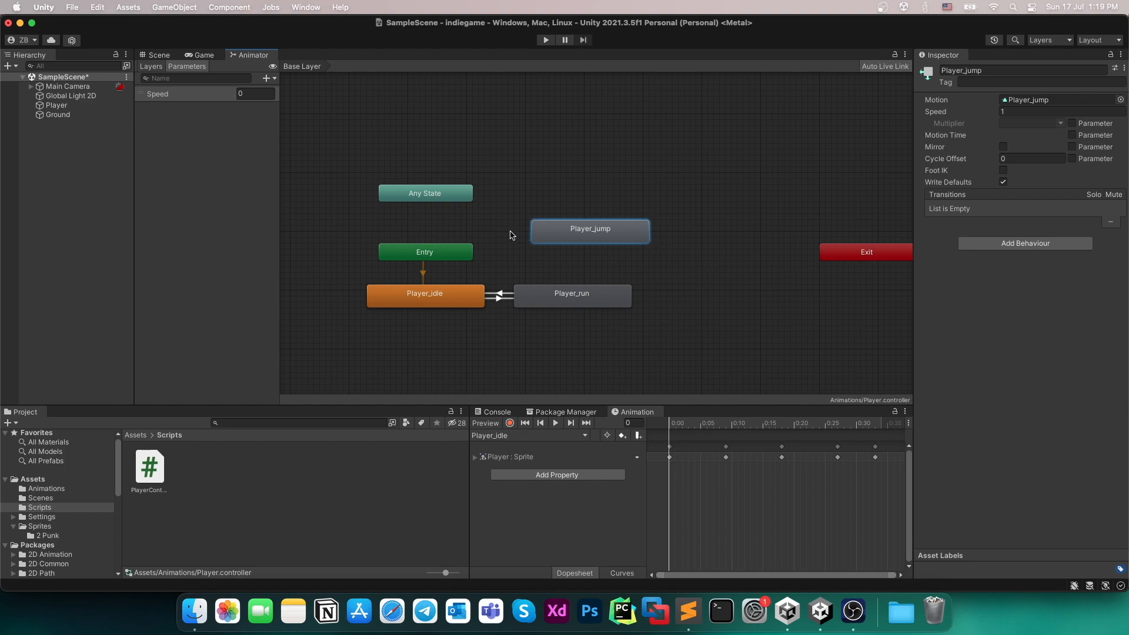
right_click(460, 200)
click(476, 205)
click(599, 240)
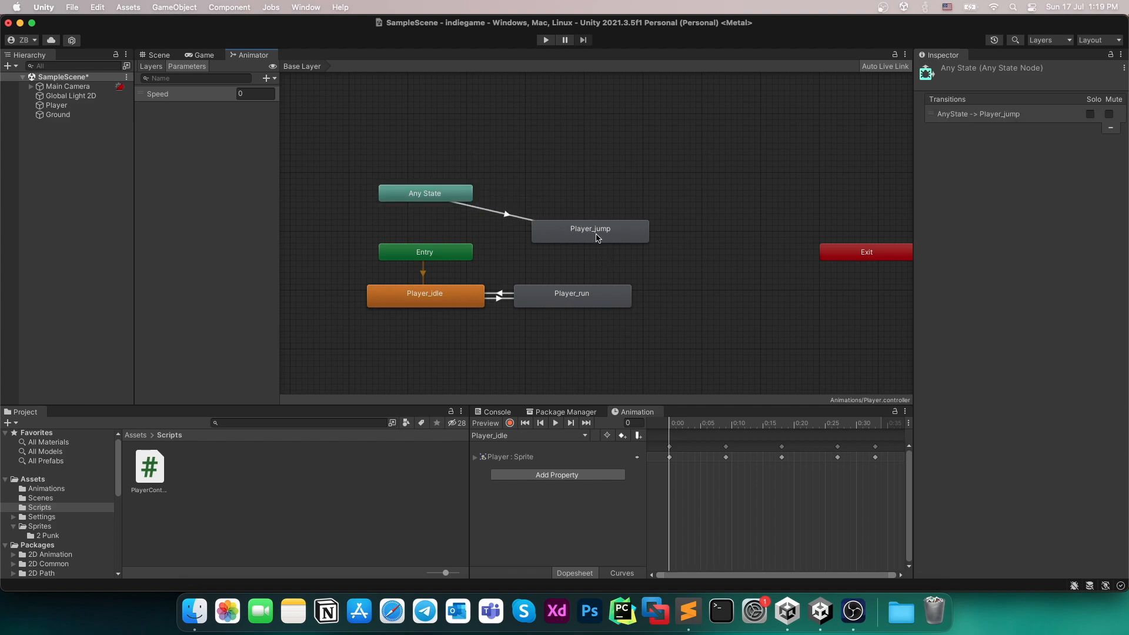
Make transitions from Player_jump to Player_run and from Player_jump to Player_idle, and align Player_jump above Player_run.
right_click(599, 240)
click(623, 241)
click(586, 289)
right_click(580, 230)
click(606, 237)
click(460, 298)
click(713, 212)
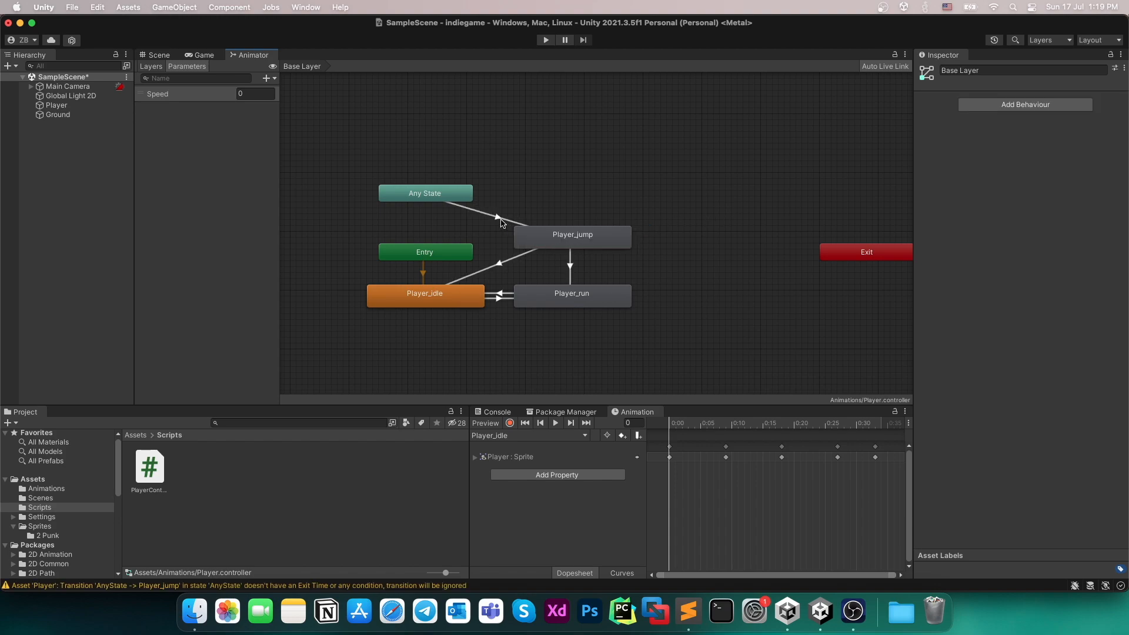
Add a Bool parameter named isJumping to the Animator.
click(268, 78)
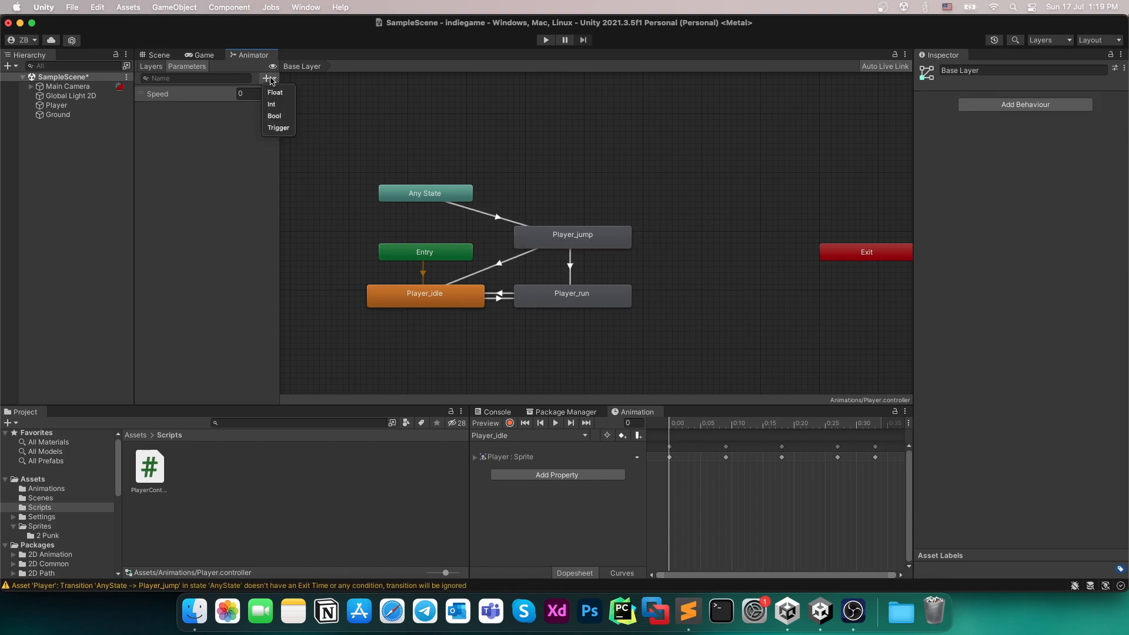
click(276, 116)
text(isJumping)
key(Return)
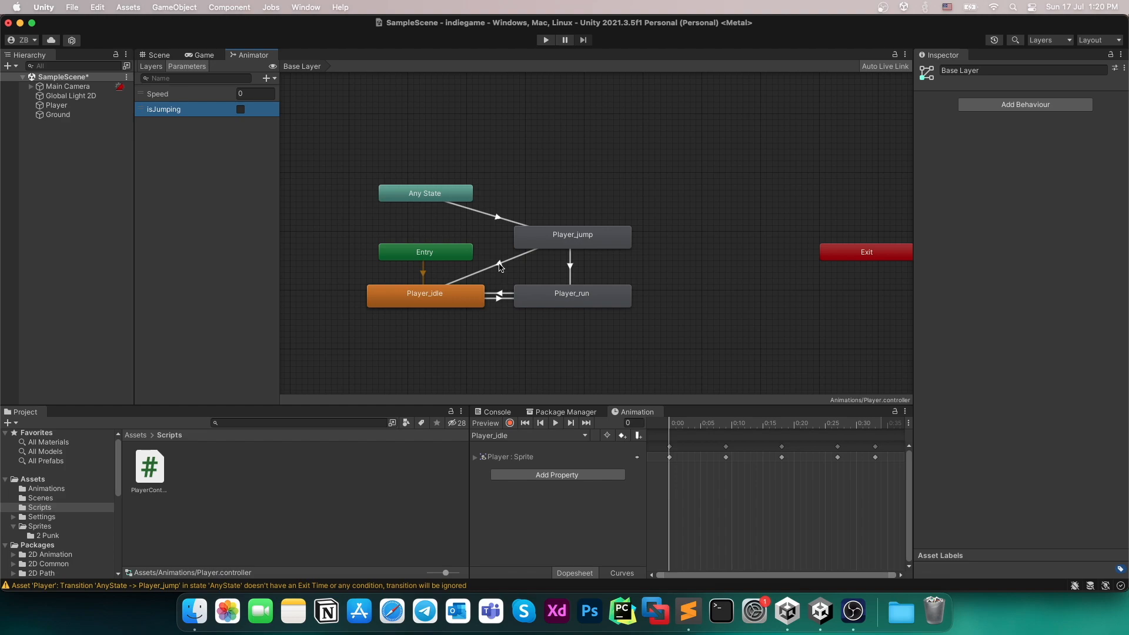
Add the condition isJumping true to the Any State to Player_jump transition.
click(493, 216)
click(1098, 349)
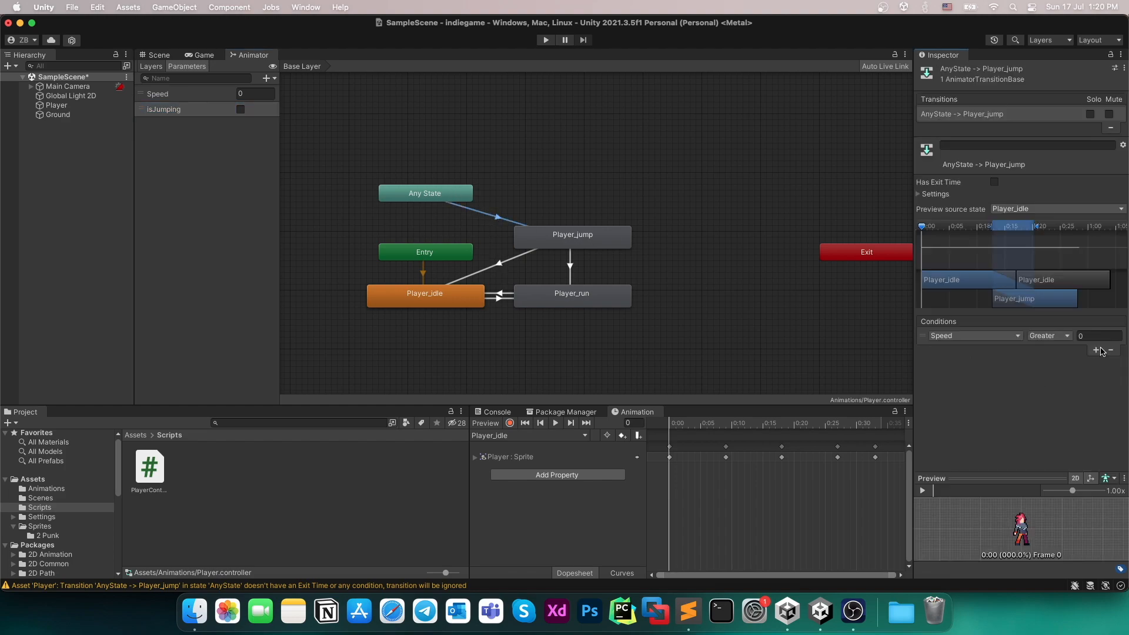
click(1010, 337)
click(983, 384)
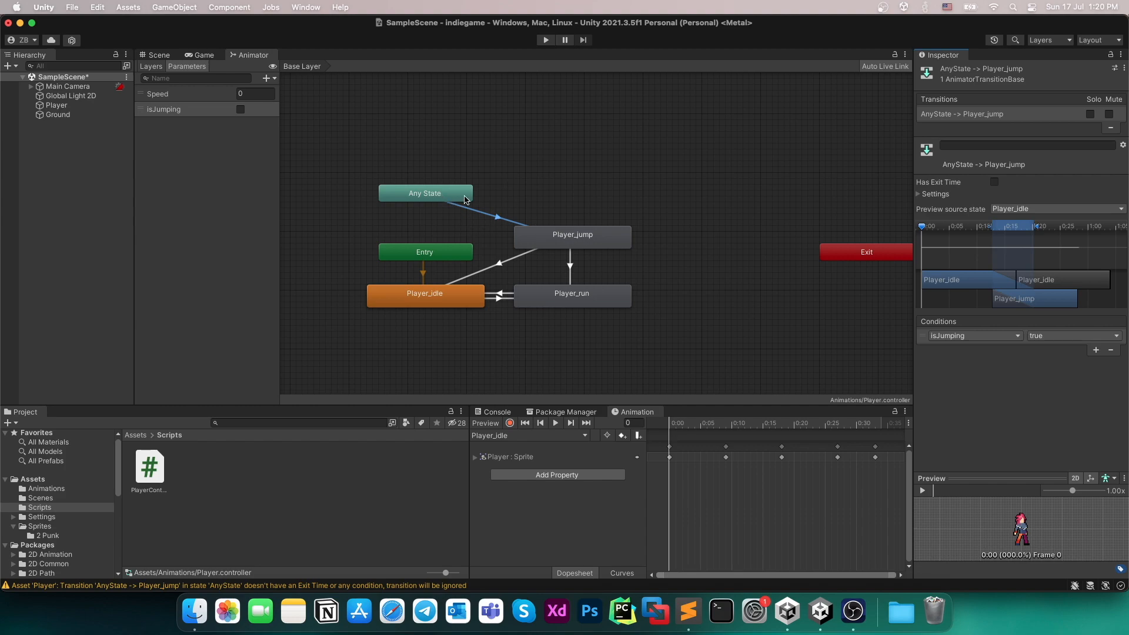
Set the transition duration of Any State to Player_jump to 0.
click(919, 194)
click(1001, 229)
text(0)
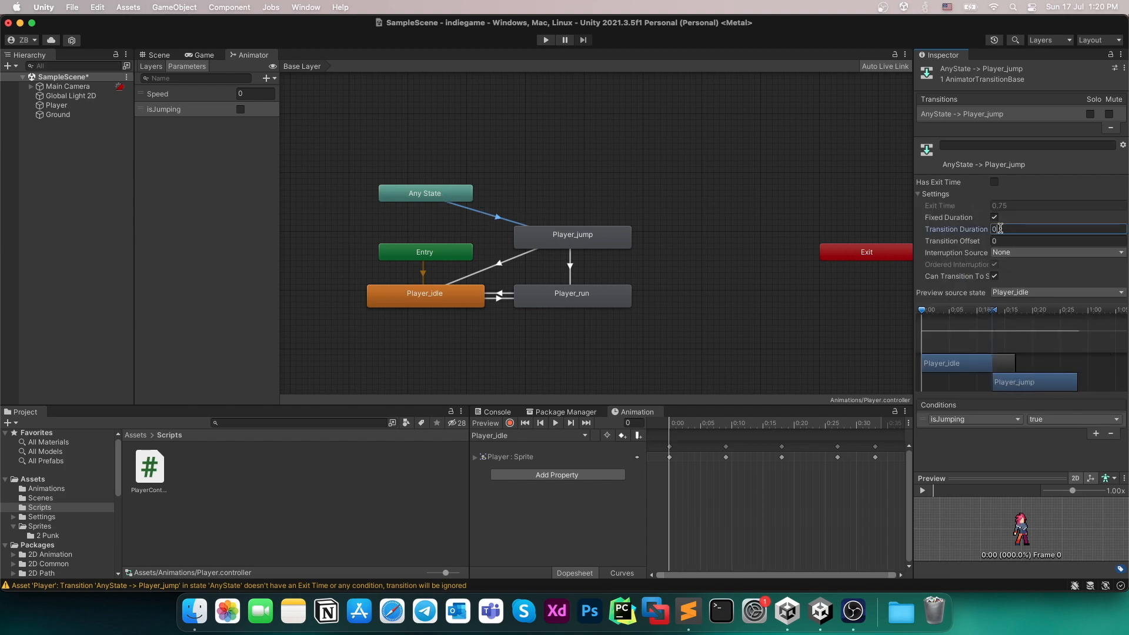
click(920, 195)
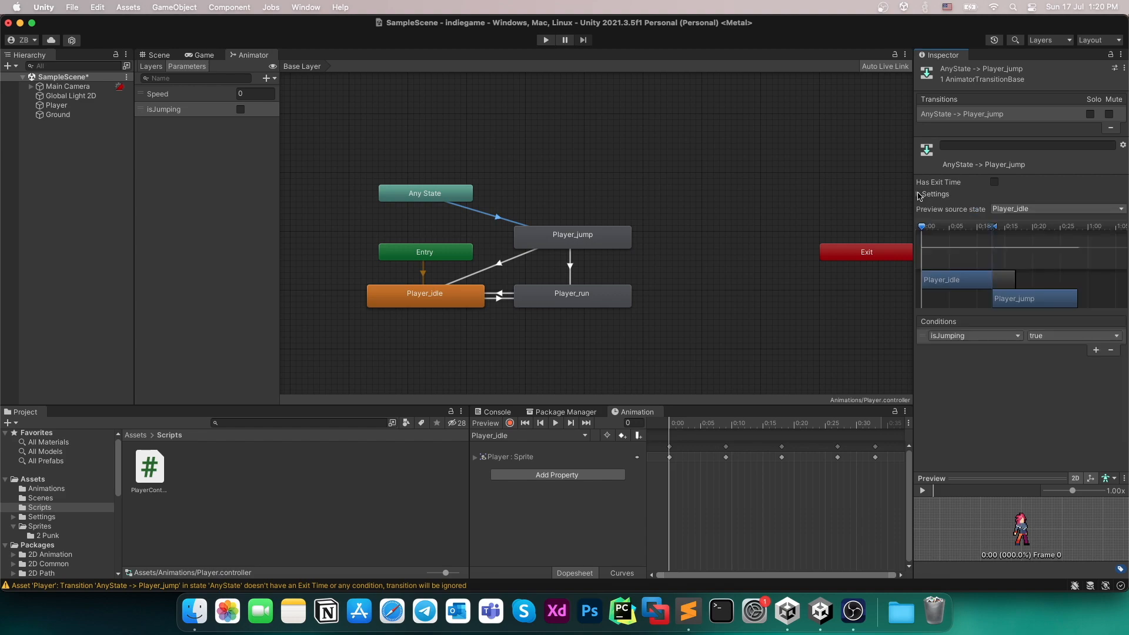
Add the condition isJumping false to the Player_jump to Player_idle transition.
click(491, 268)
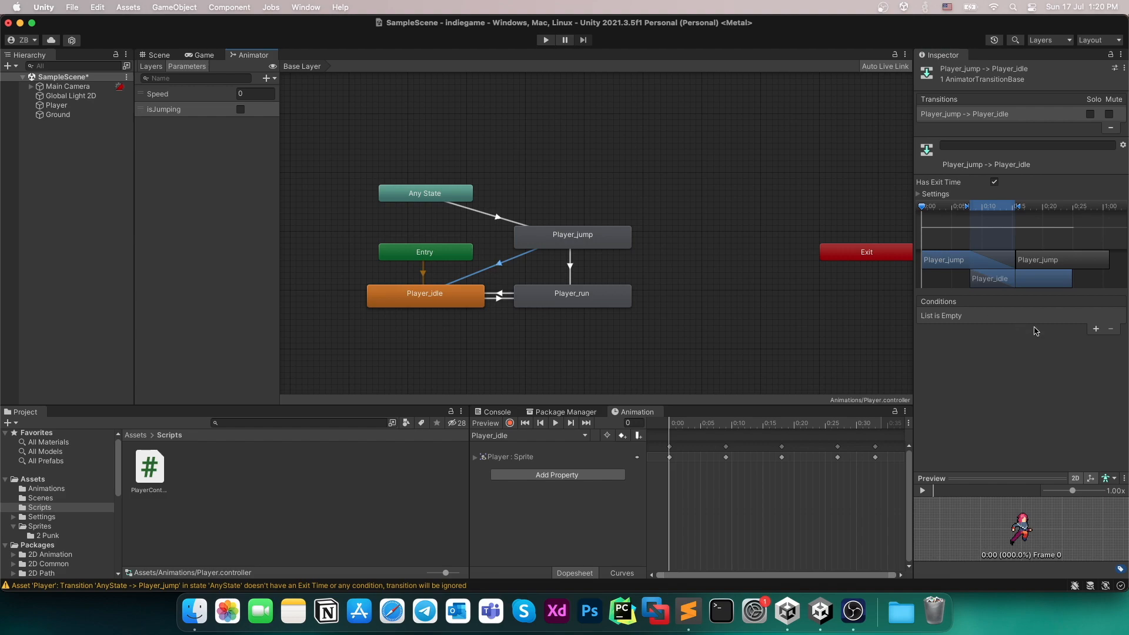
click(1094, 330)
click(976, 317)
click(953, 364)
click(1052, 316)
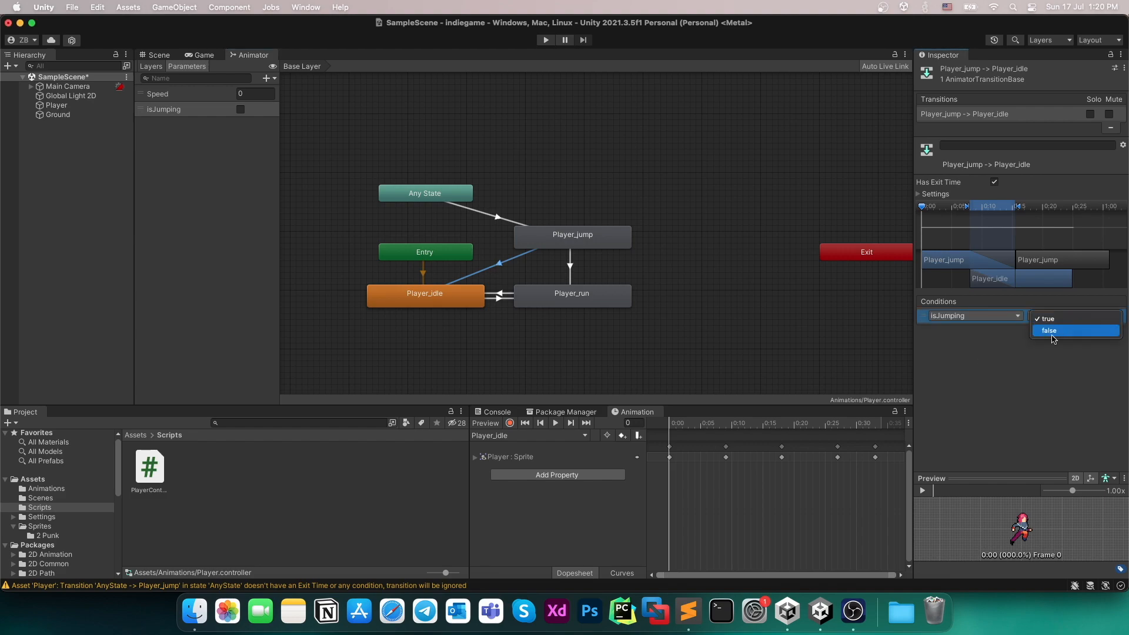
click(1055, 332)
Add a second condition, Speed Less 0.01, to the Player_jump to Player_idle transition.
click(1095, 330)
click(1058, 330)
click(1049, 344)
click(1087, 330)
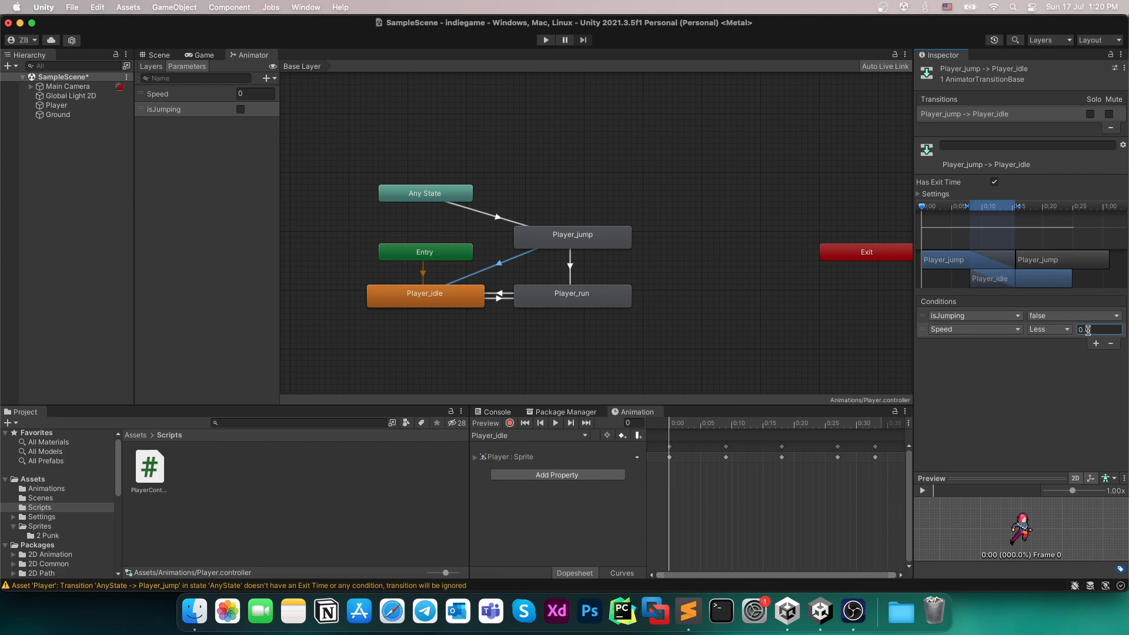
text(0.01)
key(Return)
Disable Has Exit Time and set the transition duration to 0 for Player_jump to Player_idle.
click(921, 196)
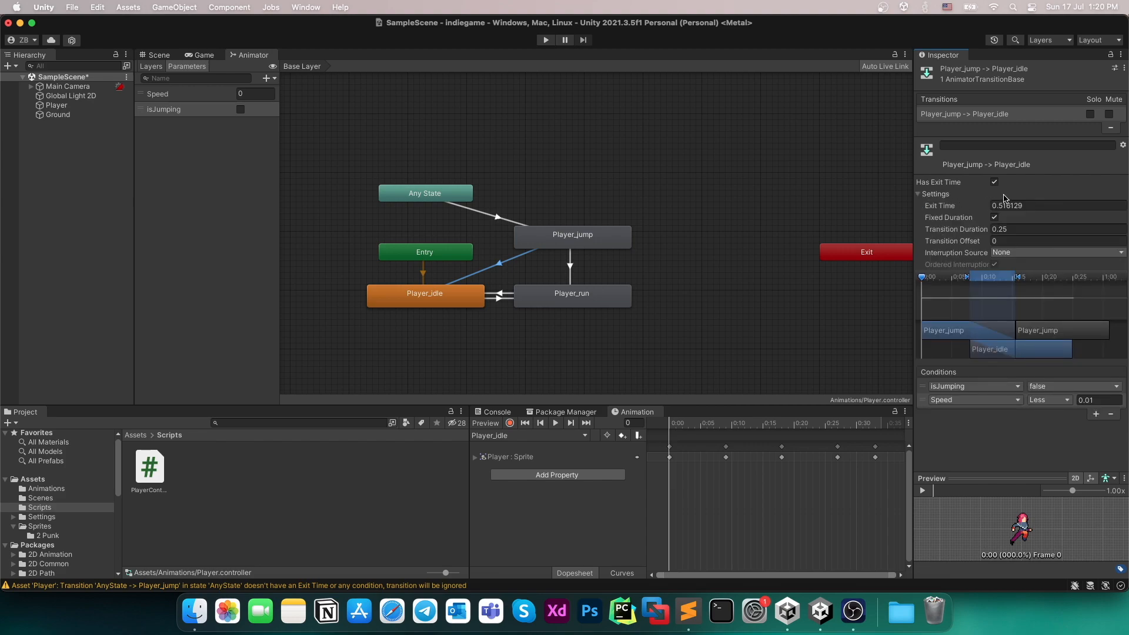
click(993, 183)
click(1014, 229)
text(0)
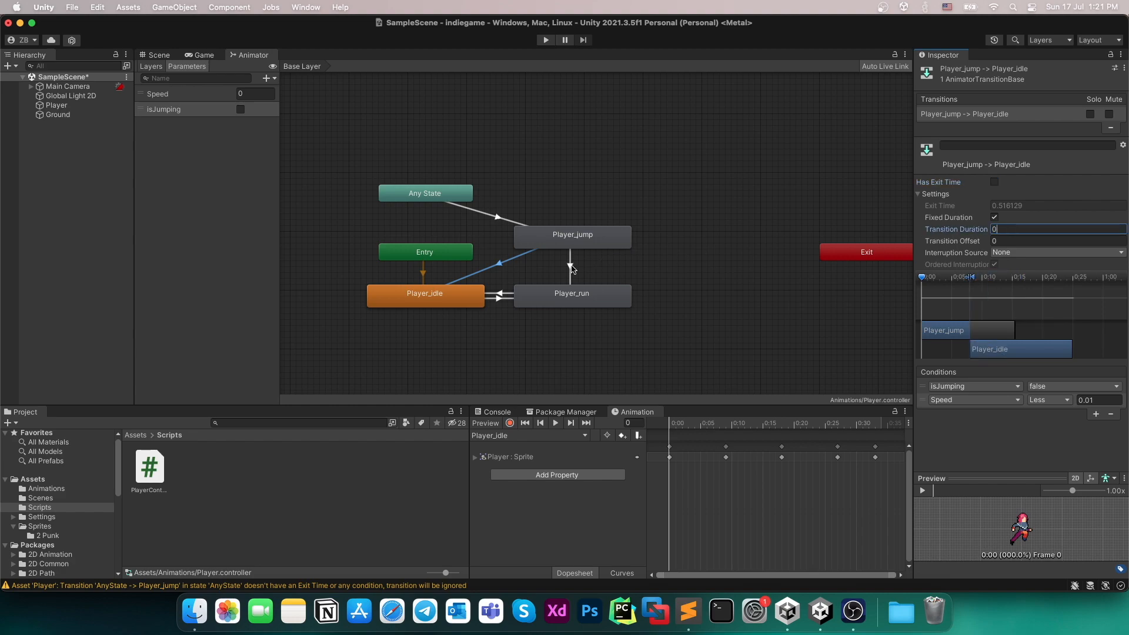
Add the conditions isJumping false and Speed Greater 0.01 to the Player_jump to Player_run transition.
click(571, 269)
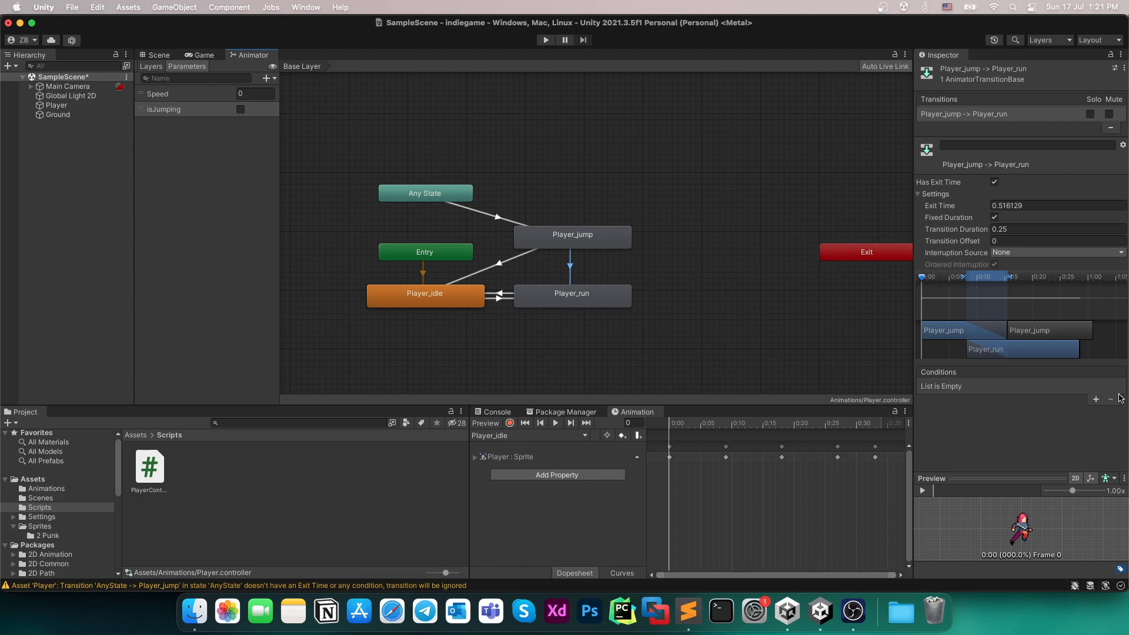
click(1096, 399)
click(975, 386)
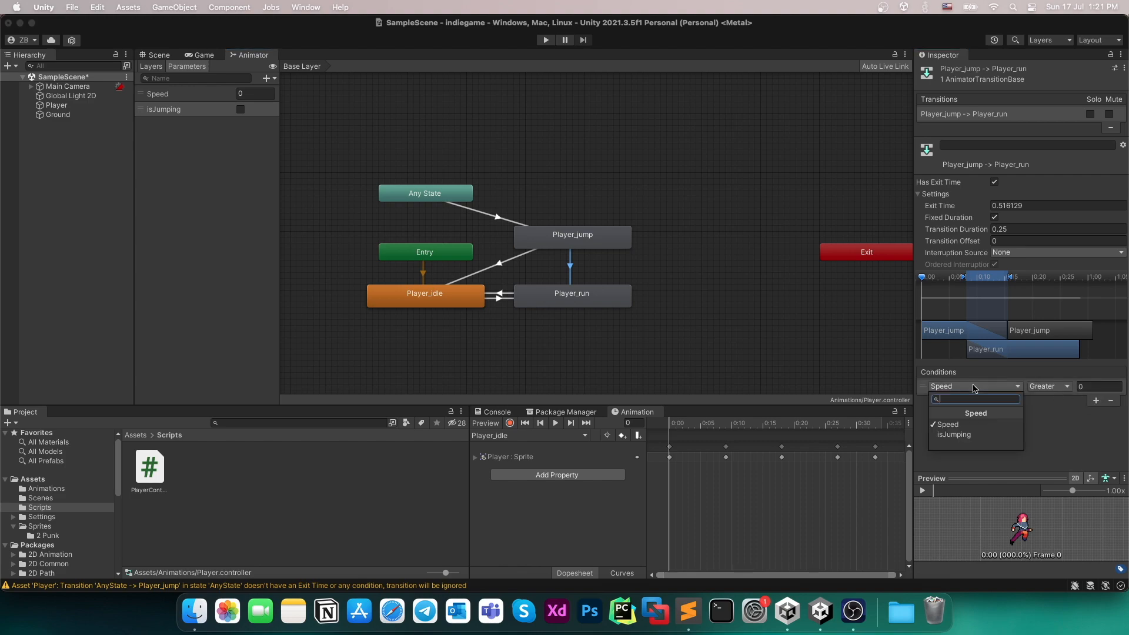
click(967, 435)
click(1073, 386)
click(1064, 397)
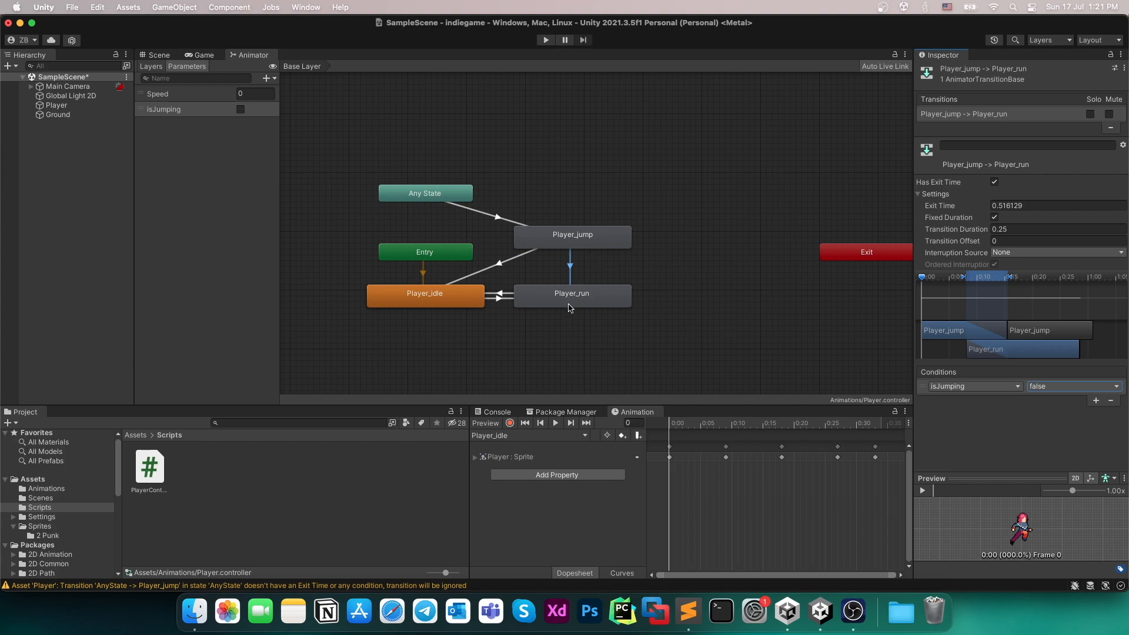
click(1095, 401)
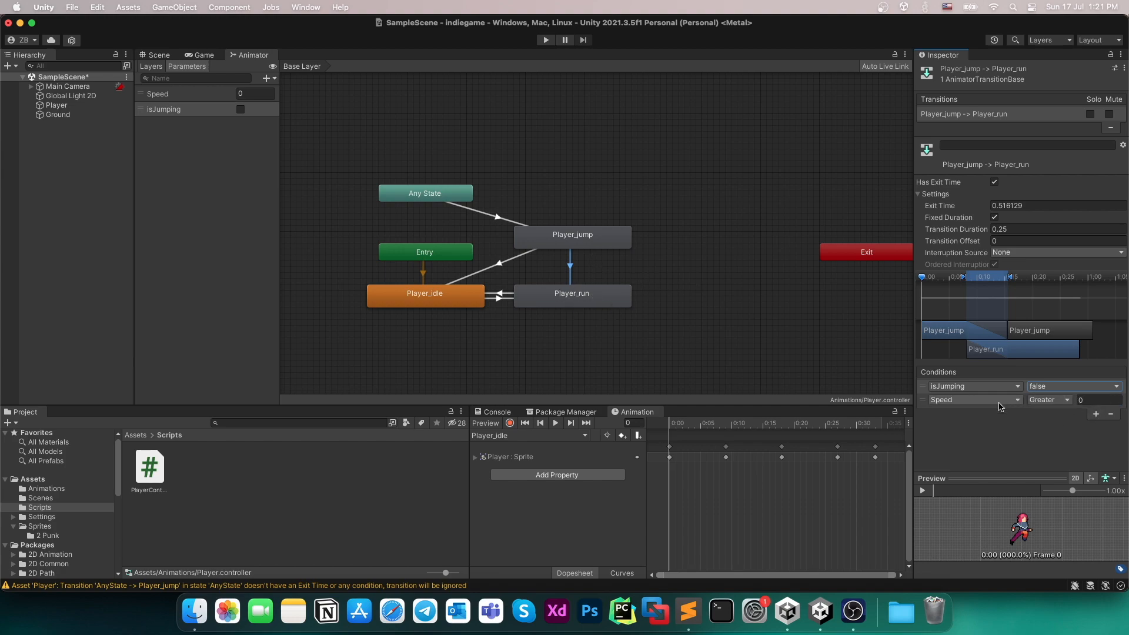
click(1087, 402)
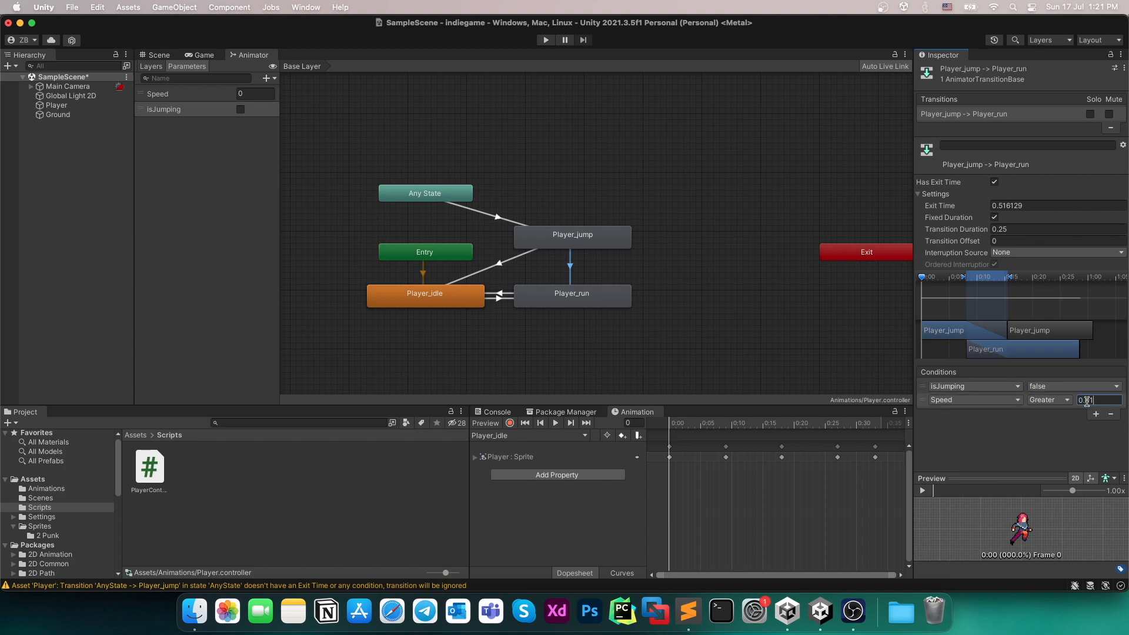
click(1009, 427)
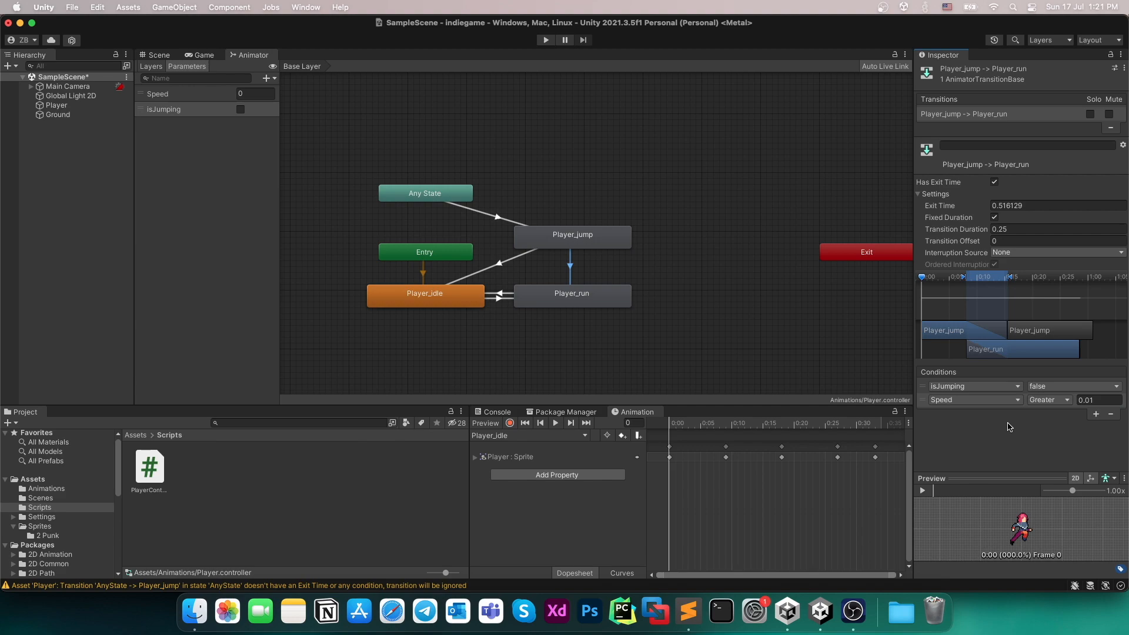
Disable Has Exit Time and set the transition duration to 0 for Player_jump to Player_run.
click(995, 183)
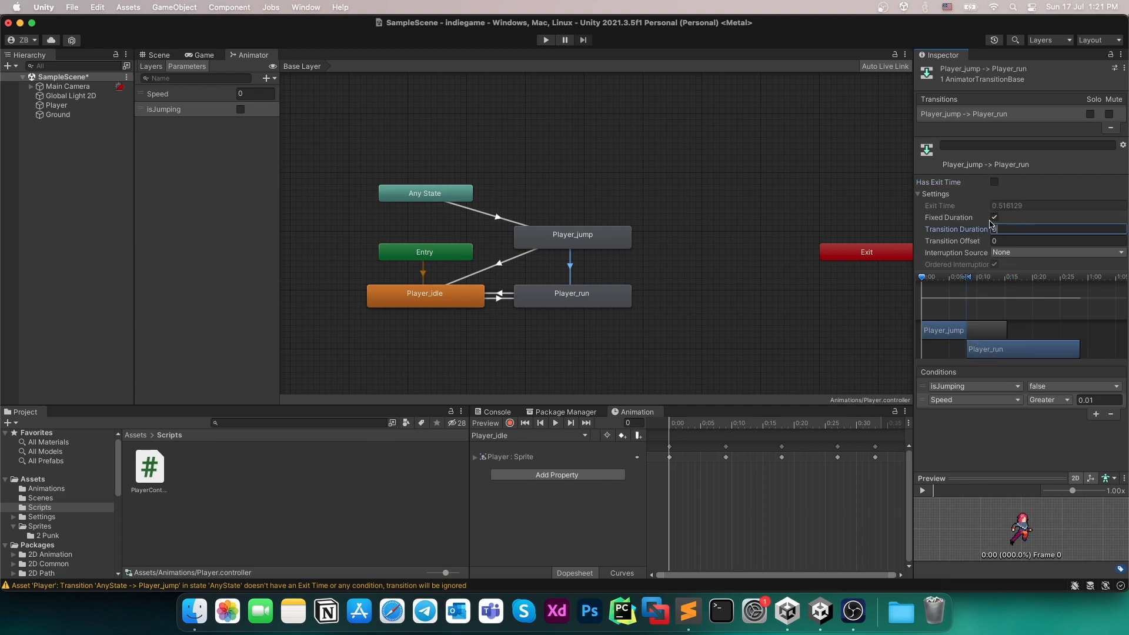
click(736, 334)
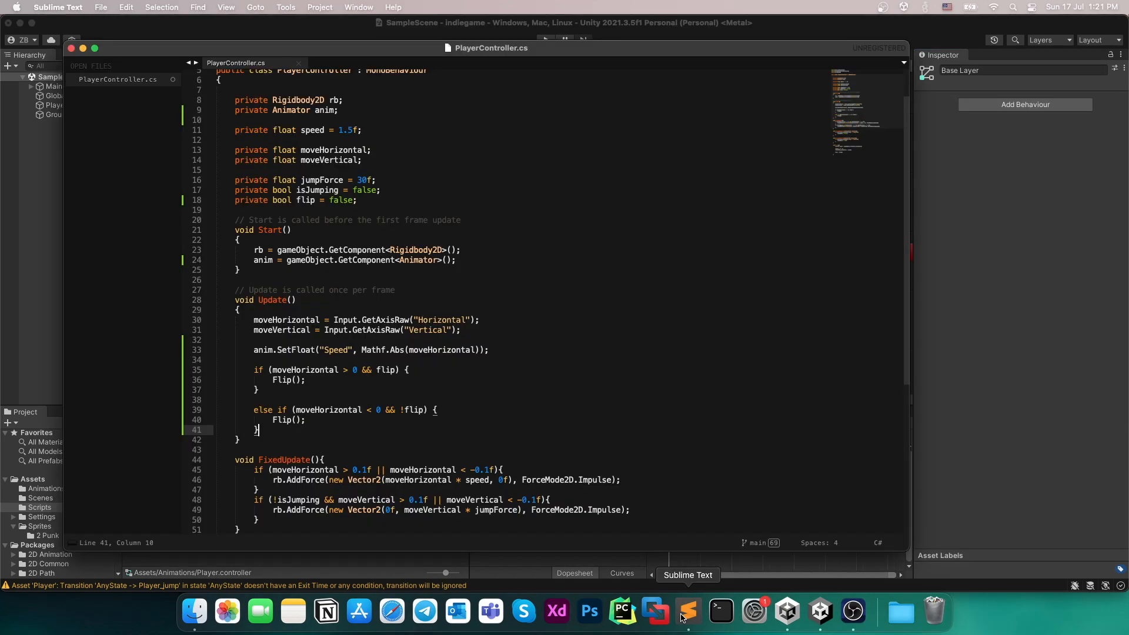
Switch to Sublime Text and add anim.SetBool("isJumping", isJumping); below the anim.SetFloat line in Update() of PlayerController.cs.
click(686, 613)
scroll(425, 349, down, 5)
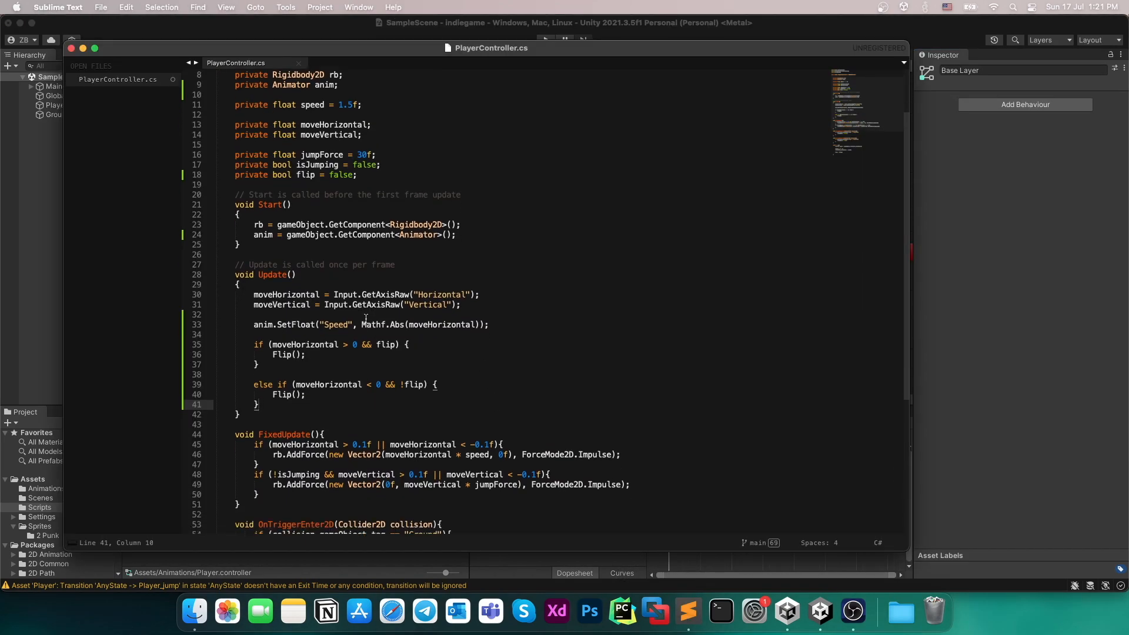
scroll(369, 321, up, 2)
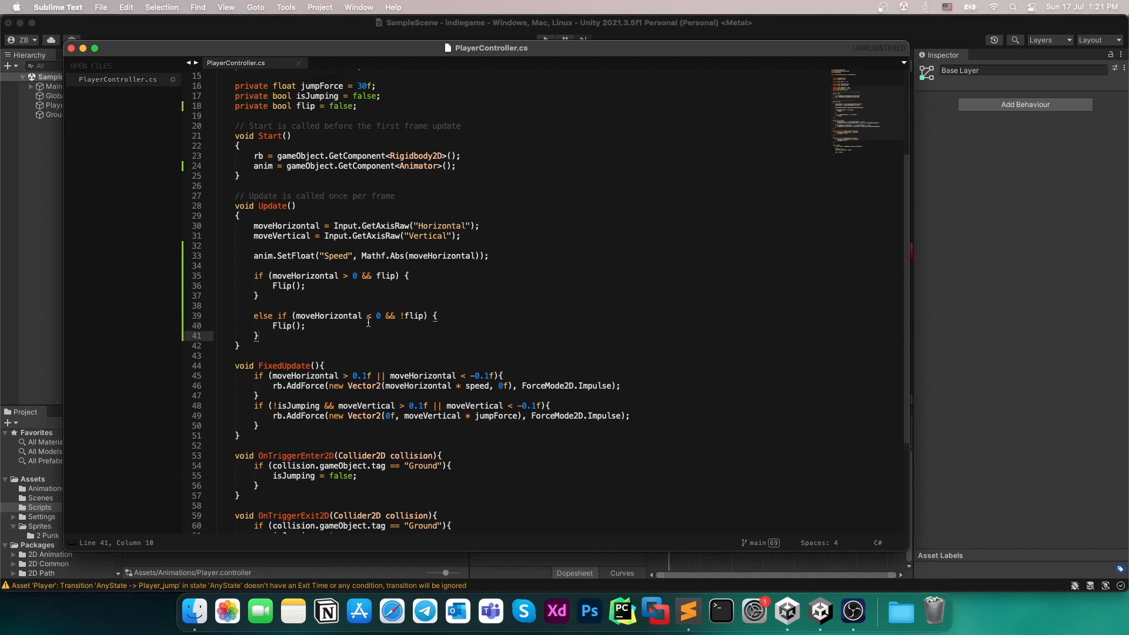
click(504, 264)
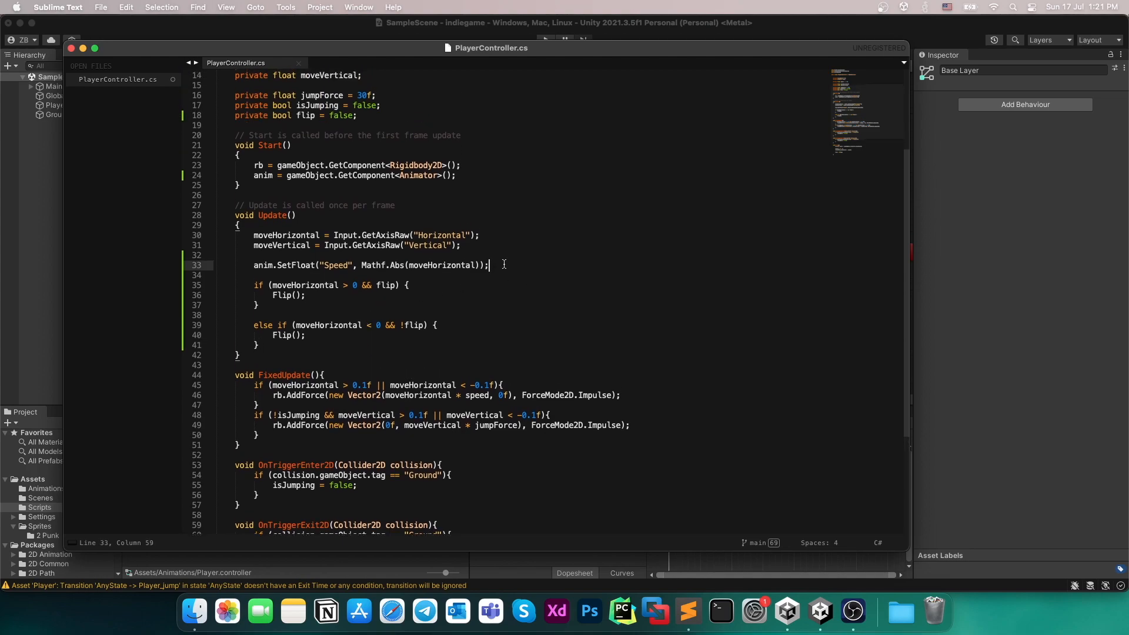
drag(541, 56, 657, 48)
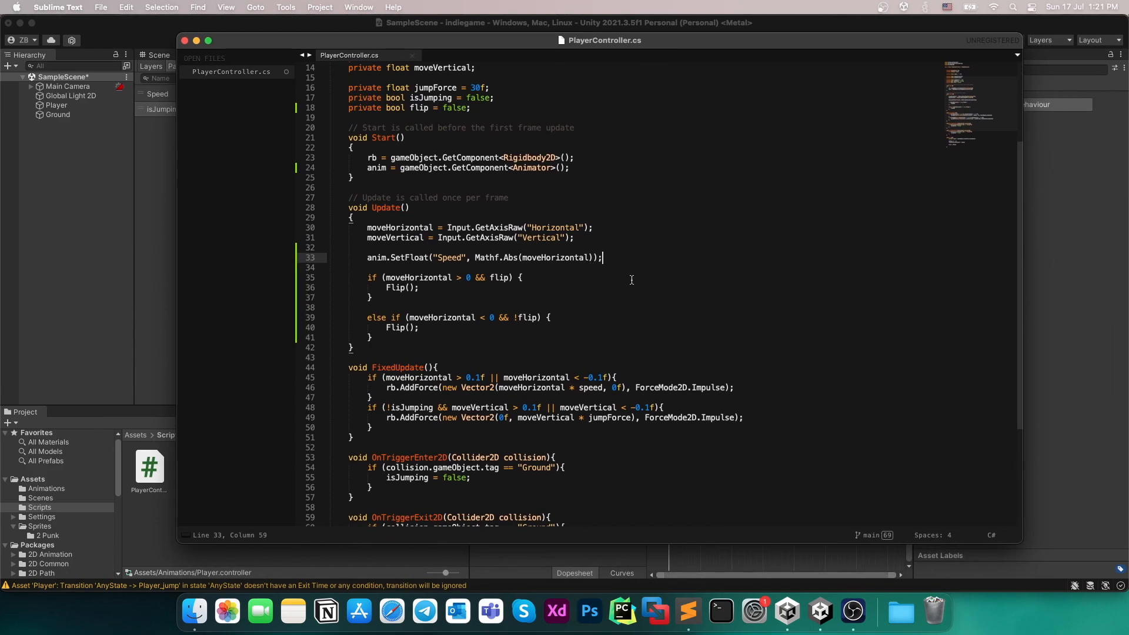
key(Return)
text(anim.SetBo)
key(BackSpace)
key(BackSpace)
text(ol("is)
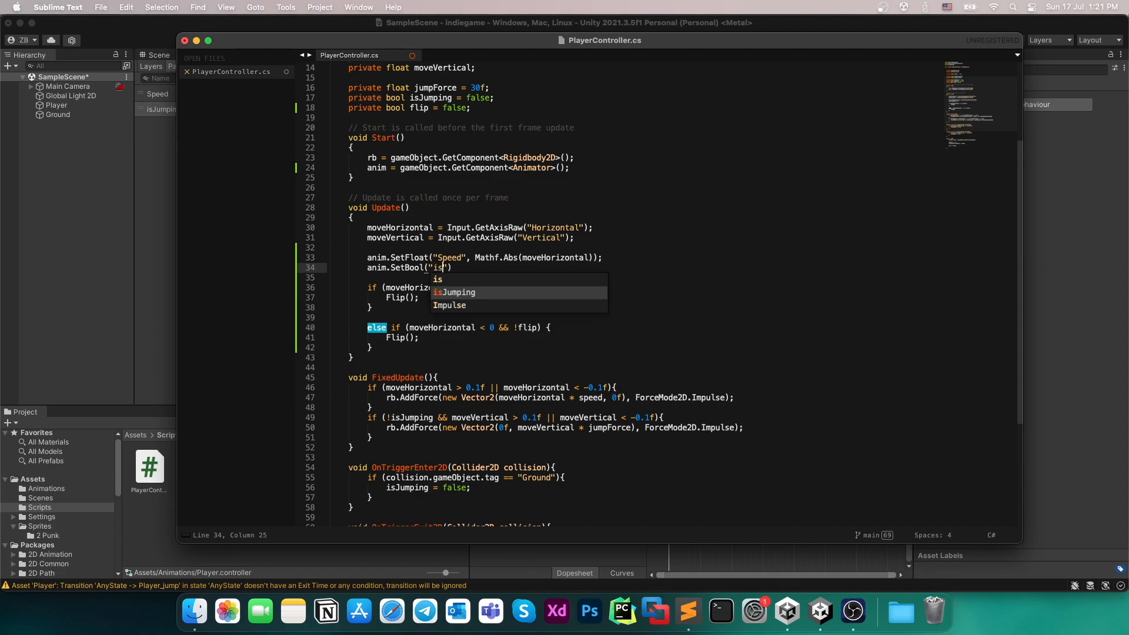
key(Return)
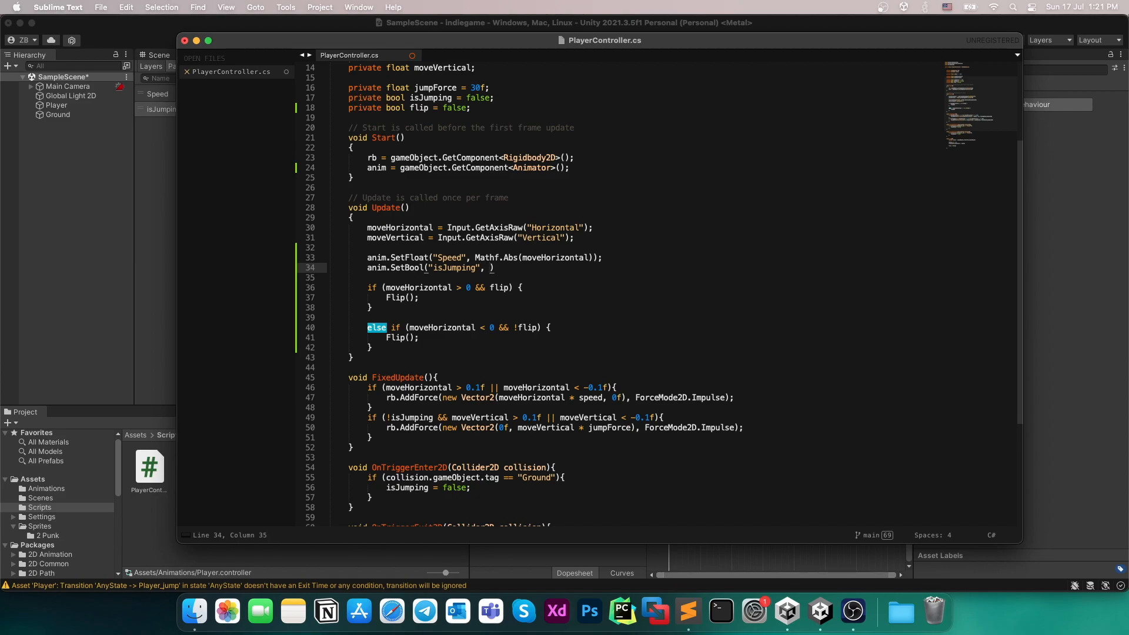
text(", isJumping)
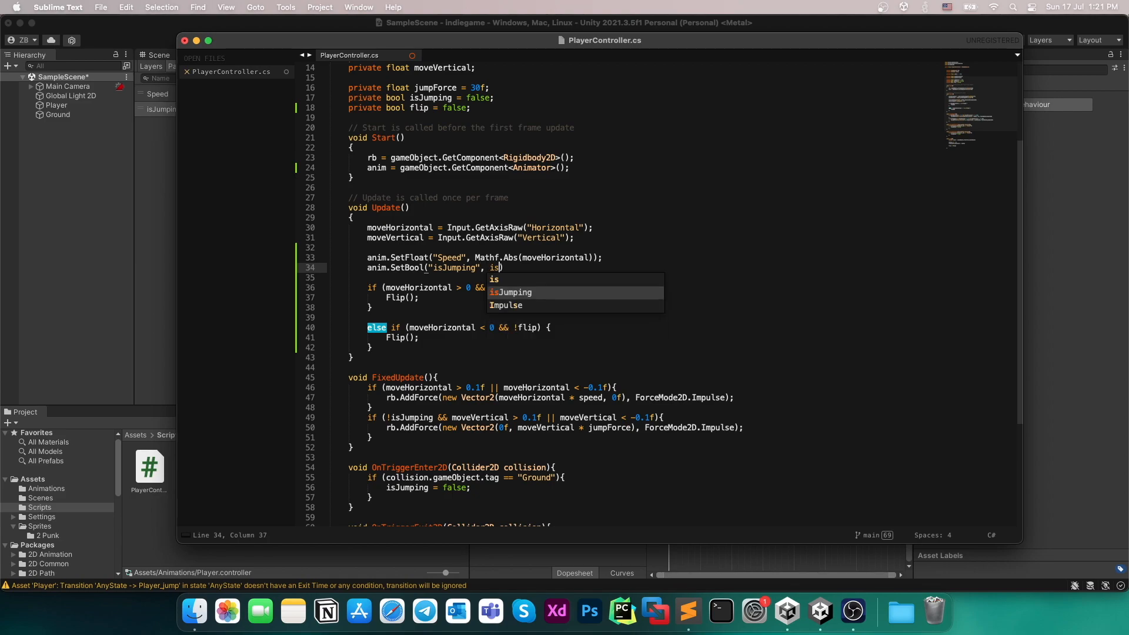
scroll(470, 164, up, 1)
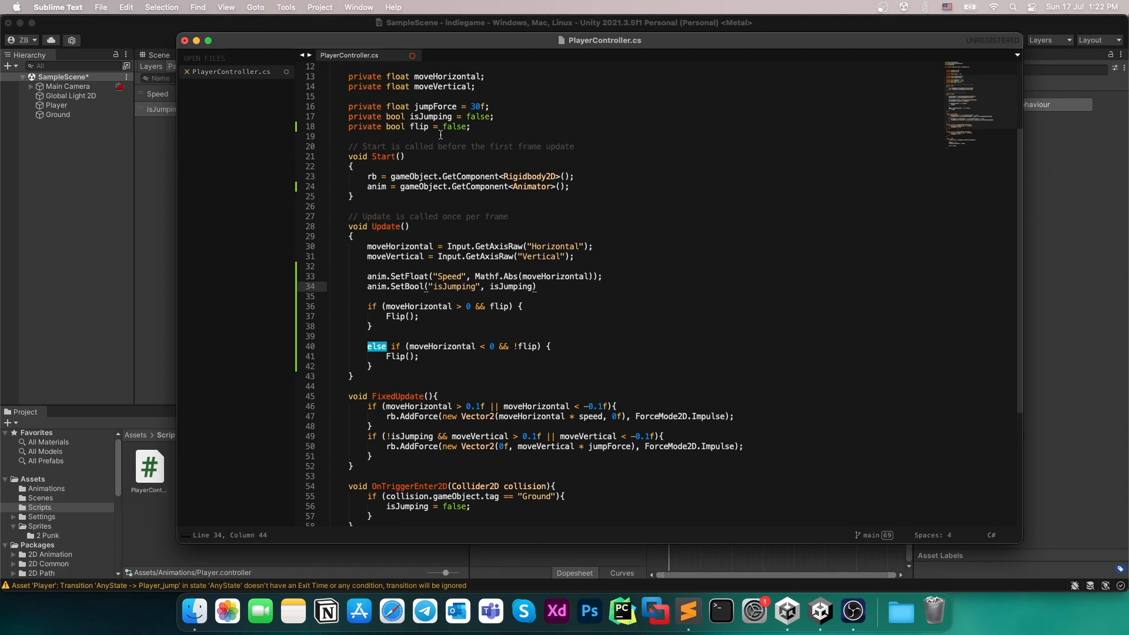
drag(412, 116, 452, 117)
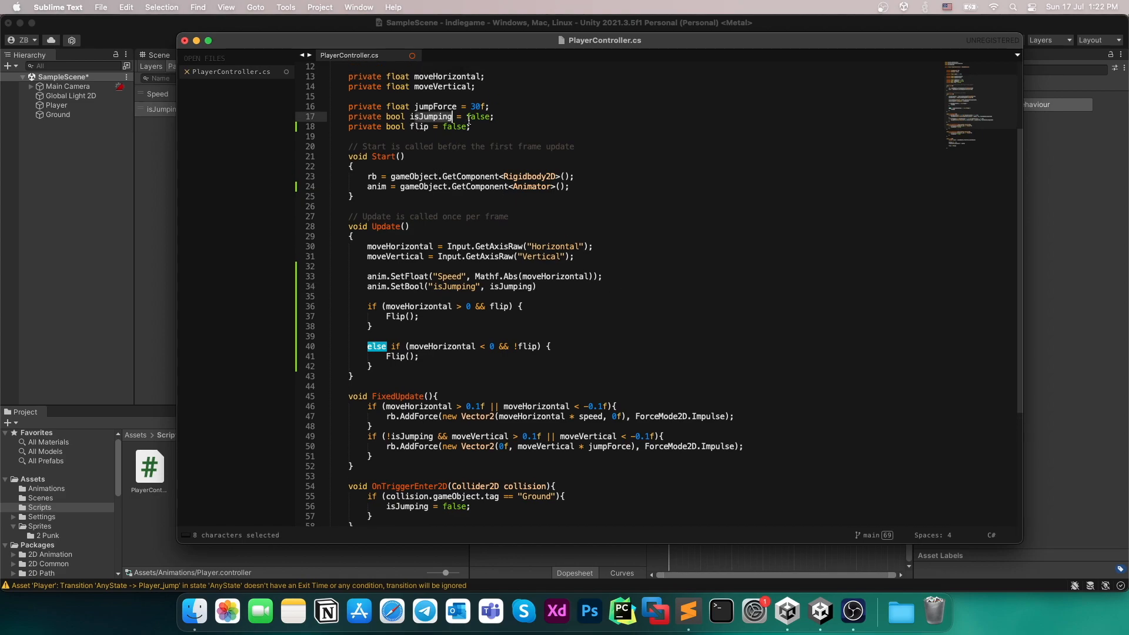
click(536, 287)
text(;)
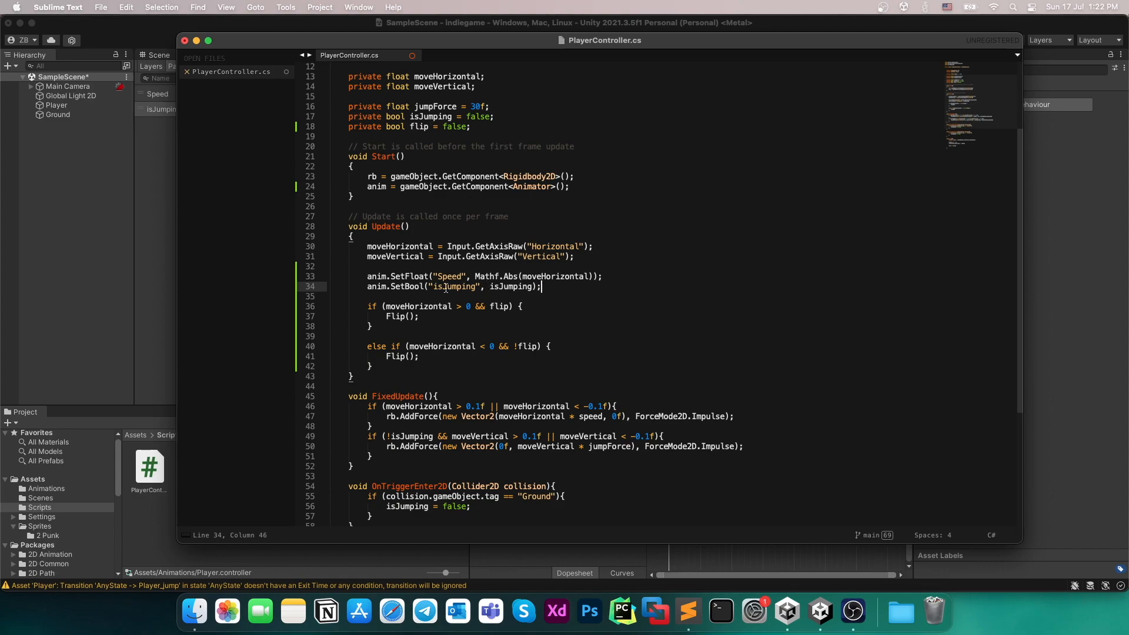
Switch to Unity and play-test the scene, running the Player both ways and jumping, and stop play mode.
click(157, 169)
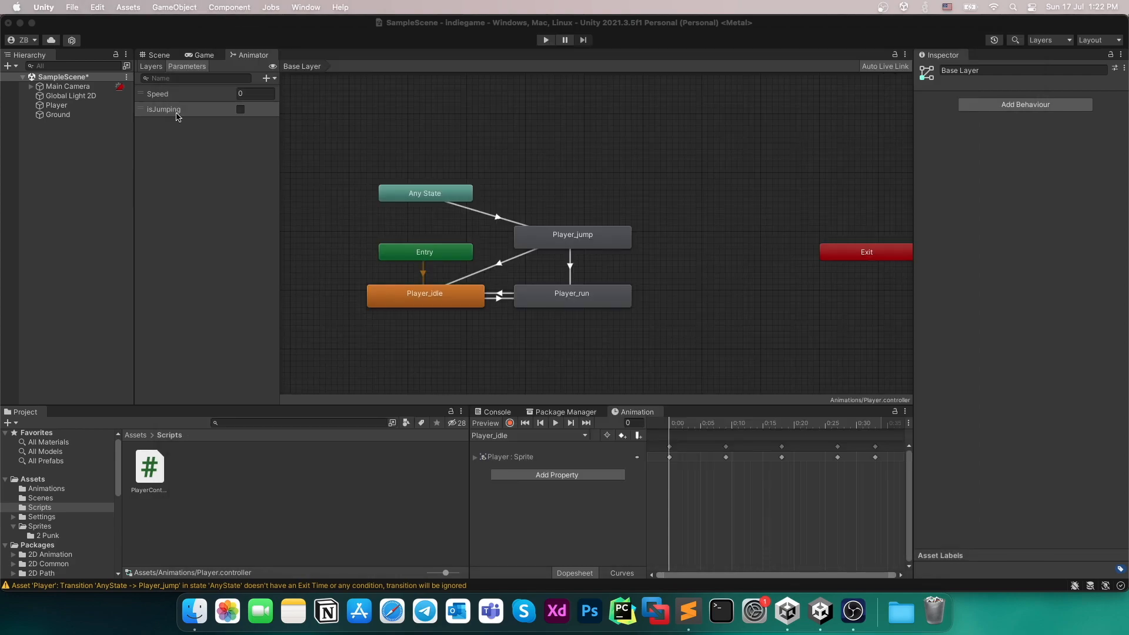
click(155, 56)
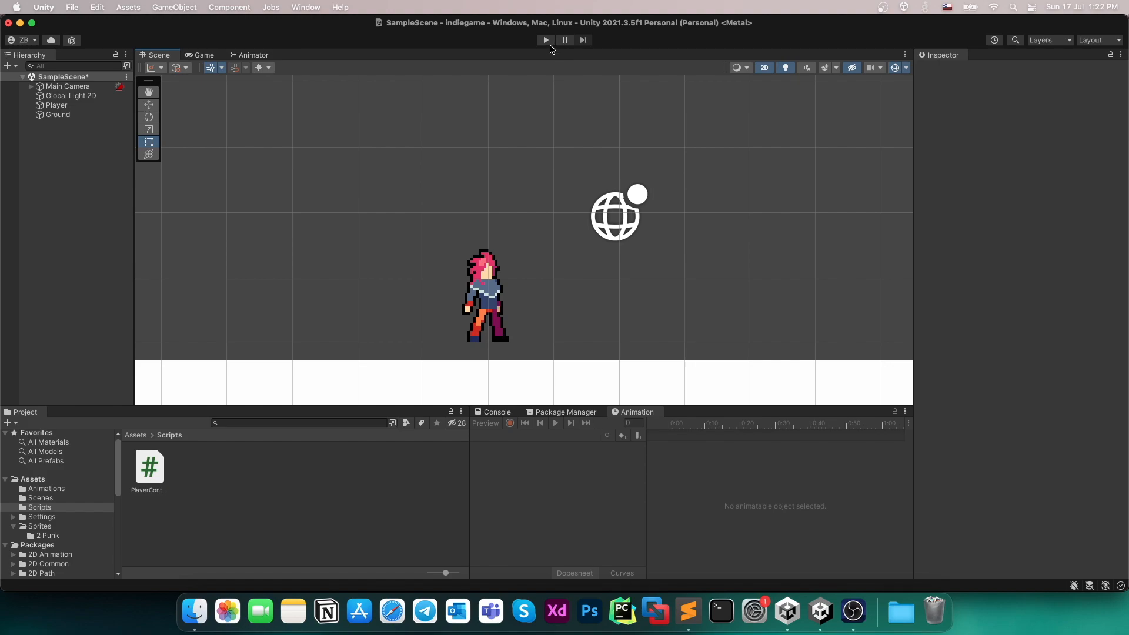
click(546, 40)
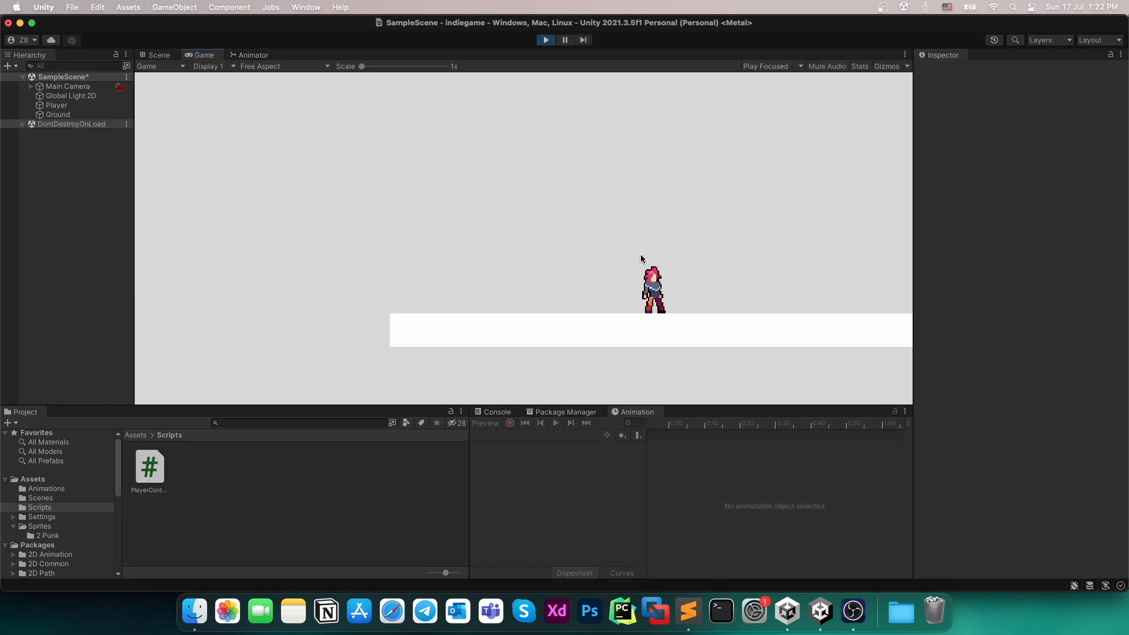
key(Right)
key(Left)
key(space)
key(Right)
key(space)
key(Left)
key(space)
key(Right)
key(space)
key(Left)
key(space)
key(Right)
key(space)
key(Left)
key(space)
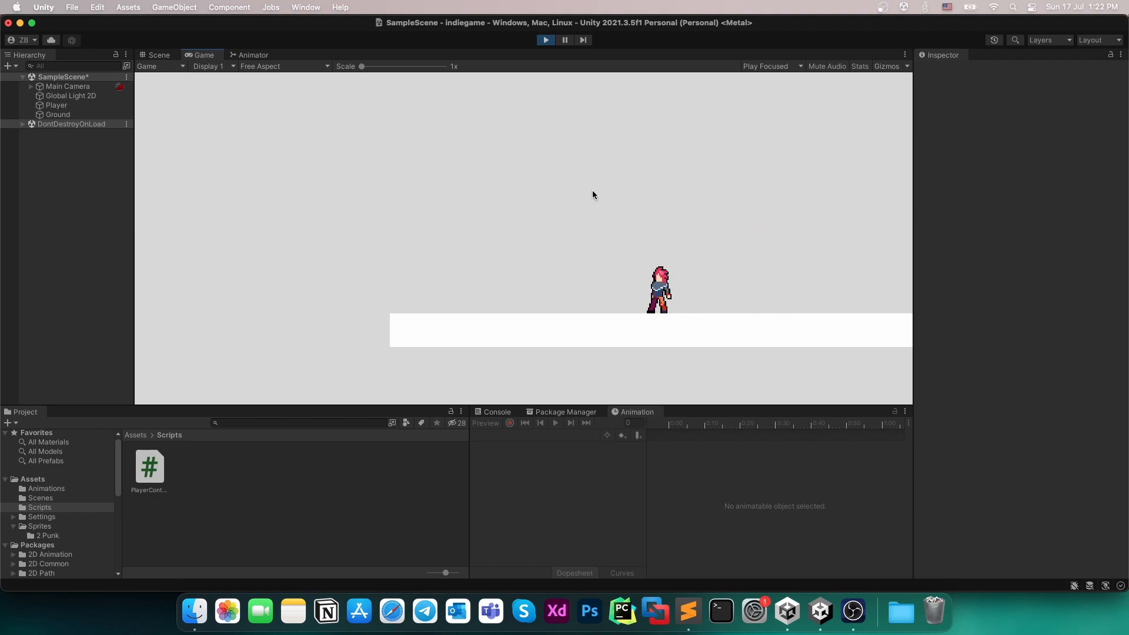
click(546, 41)
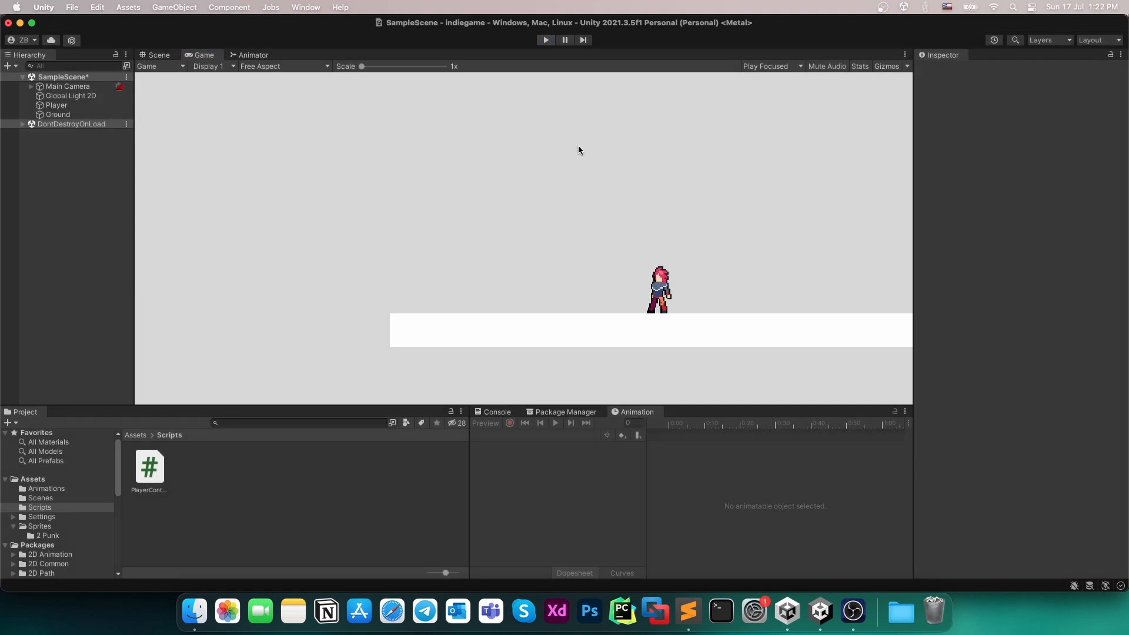
Switch to Sublime Text, set jumpForce to 20f in PlayerController.cs and save the script.
click(677, 601)
scroll(460, 197, up, 3)
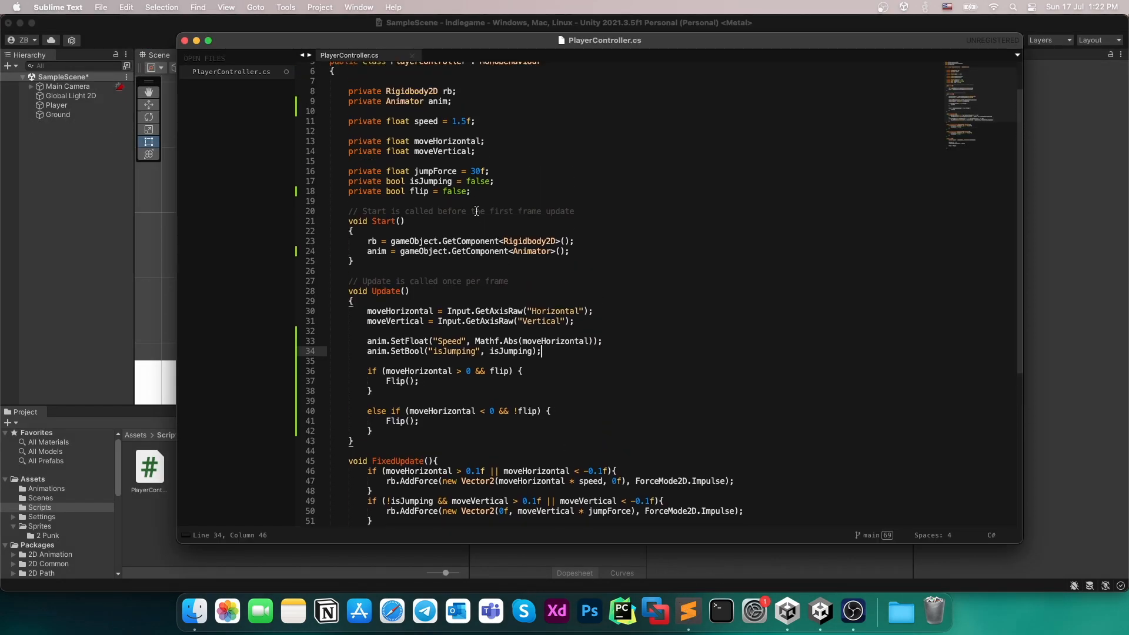
click(476, 190)
key(BackSpace)
text(2)
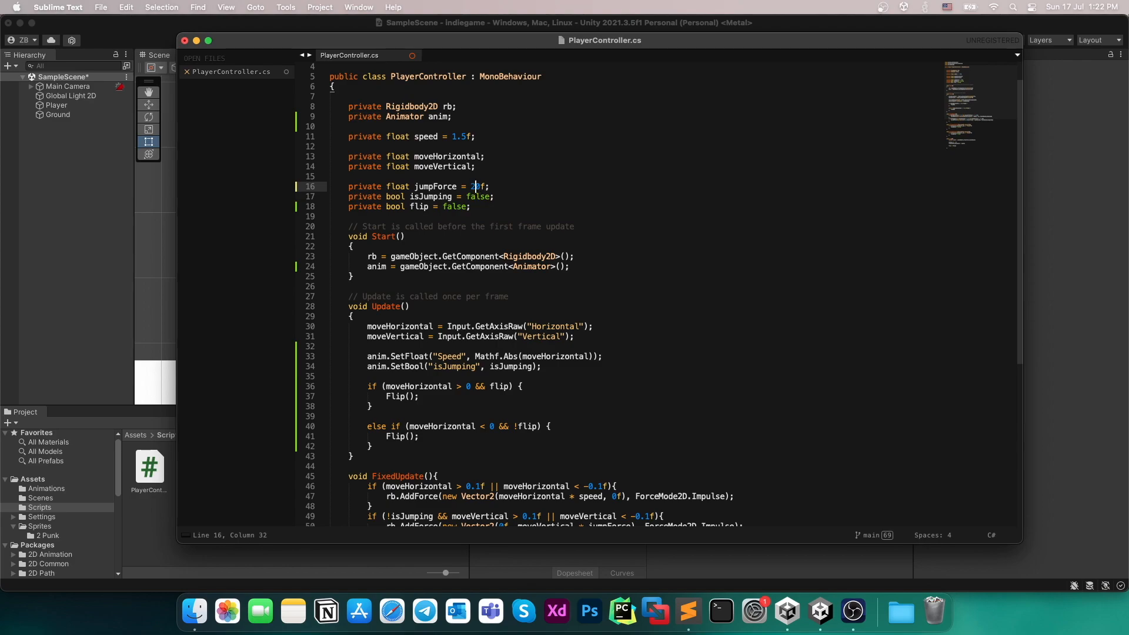
click(526, 197)
key(super+s)
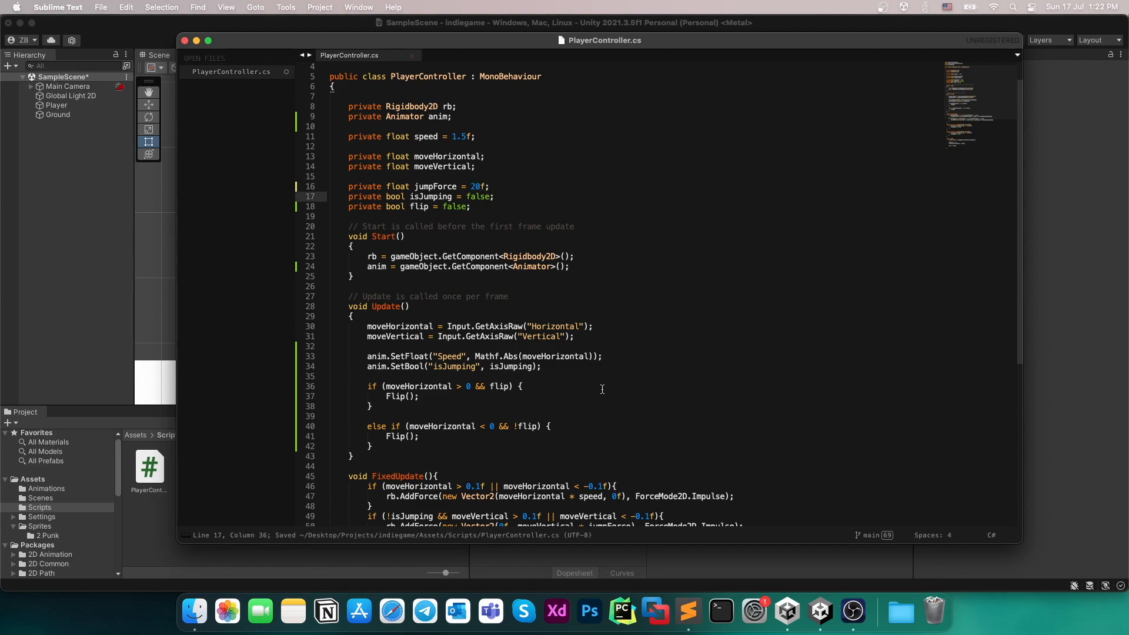
Add the [SerializeField] attribute, followed by a space, in front of the private float speed declaration.
scroll(458, 226, up, 1)
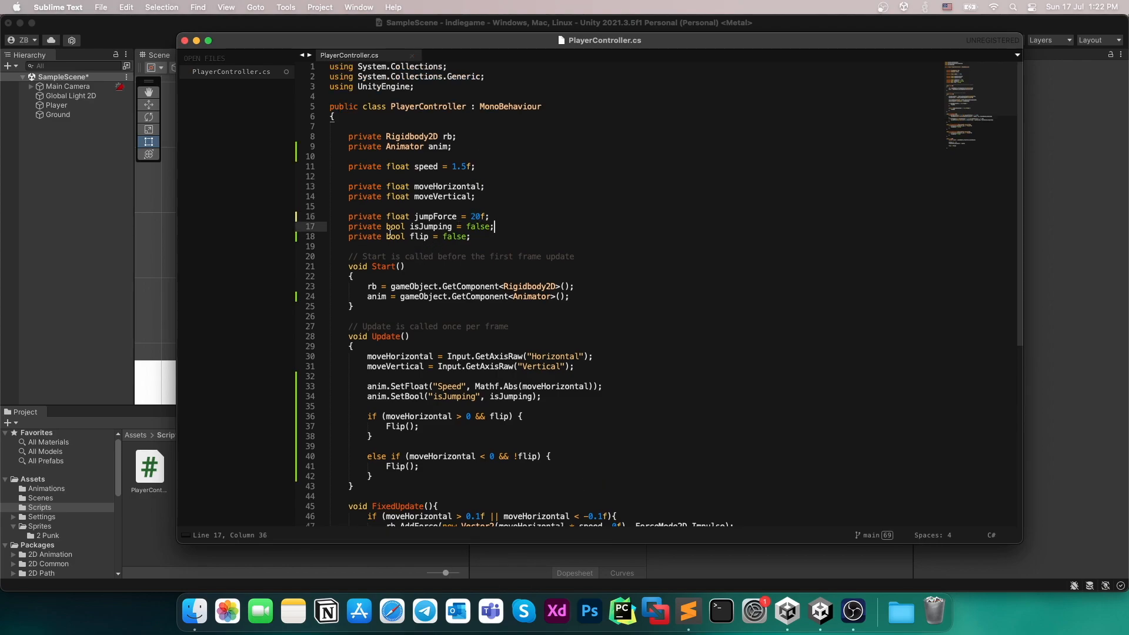
drag(453, 167, 467, 168)
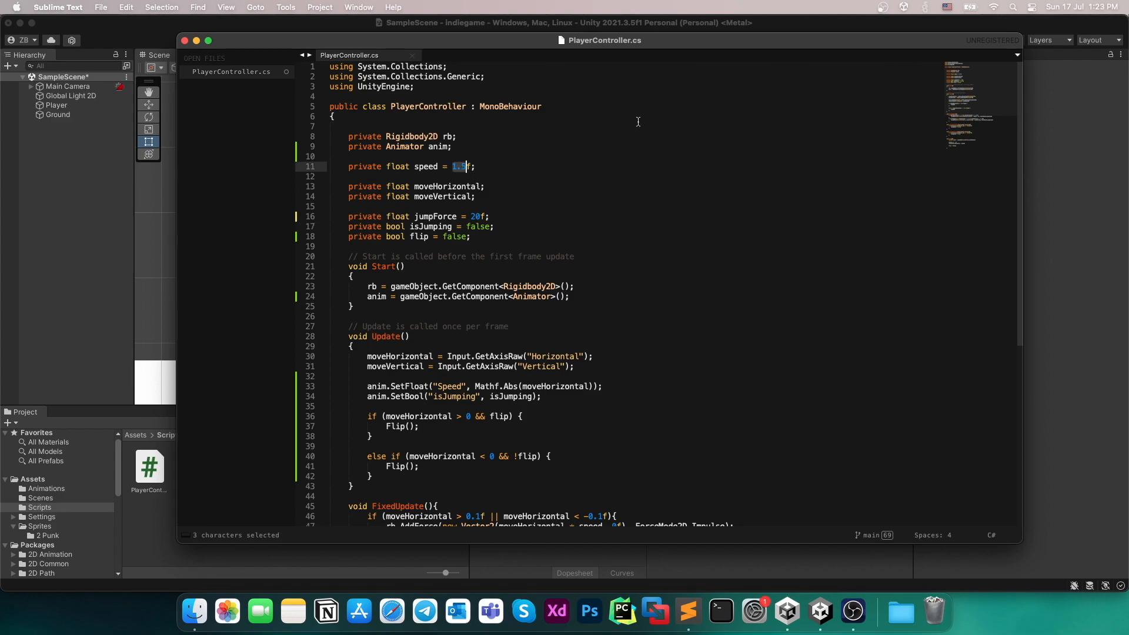
drag(704, 48, 621, 56)
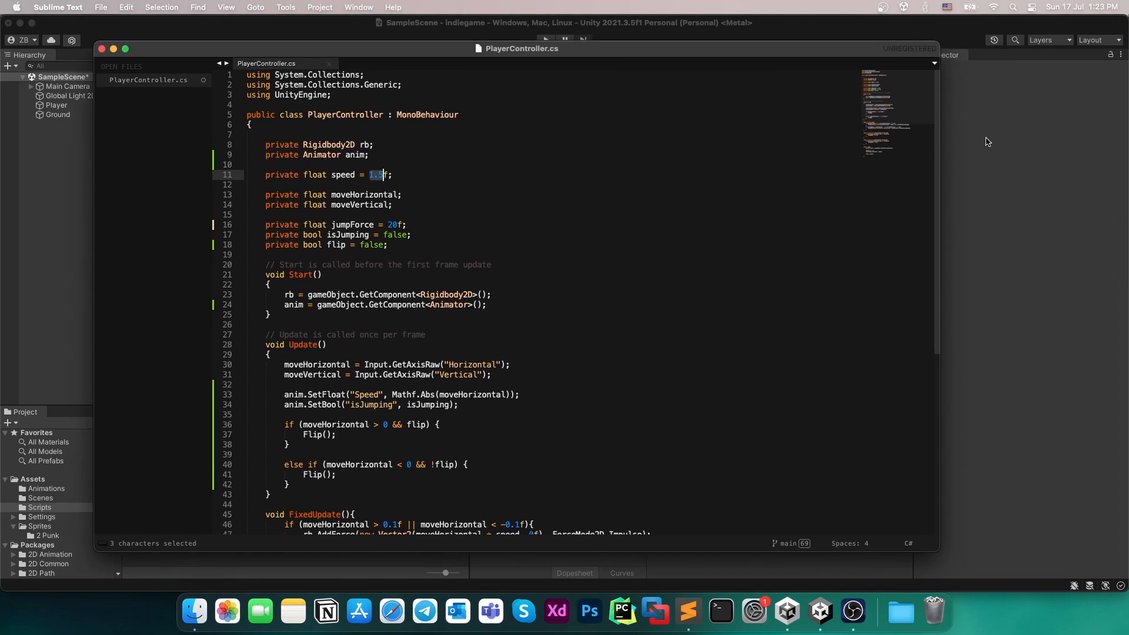
click(266, 175)
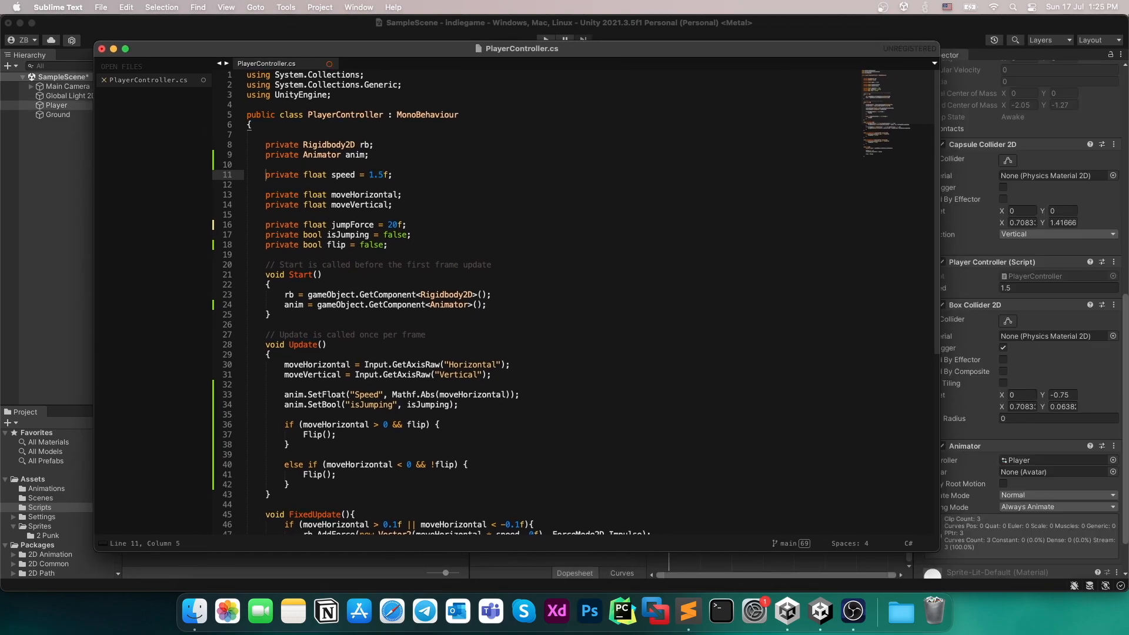
text([])
text(SerializeF)
text(iled)
key(BackSpace)
key(BackSpace)
key(BackSpace)
text(eld)
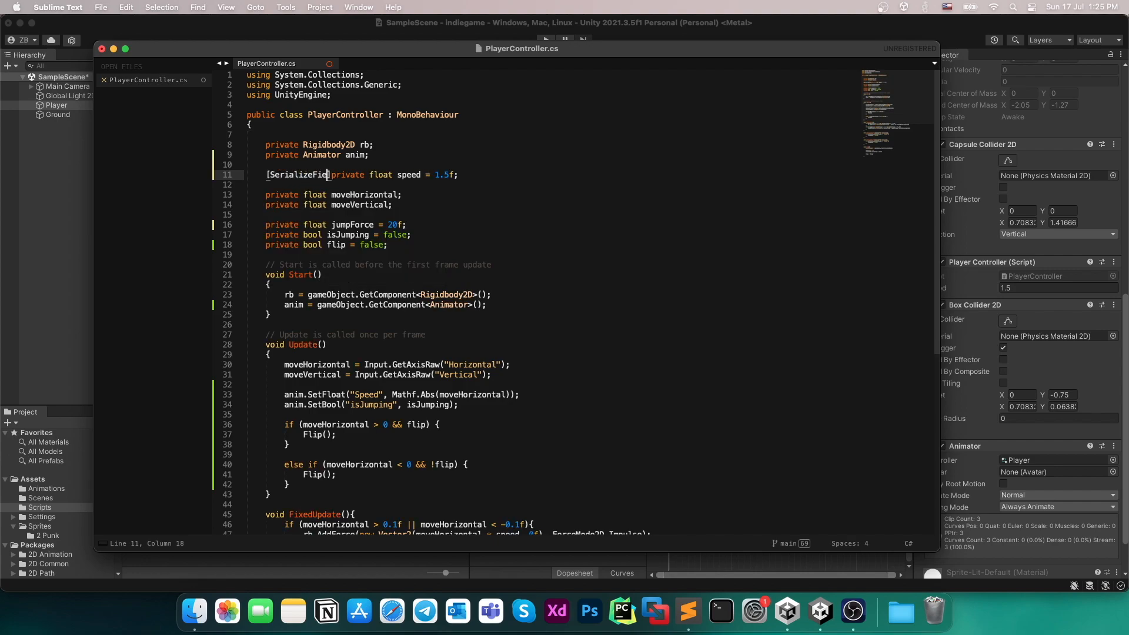
click(266, 179)
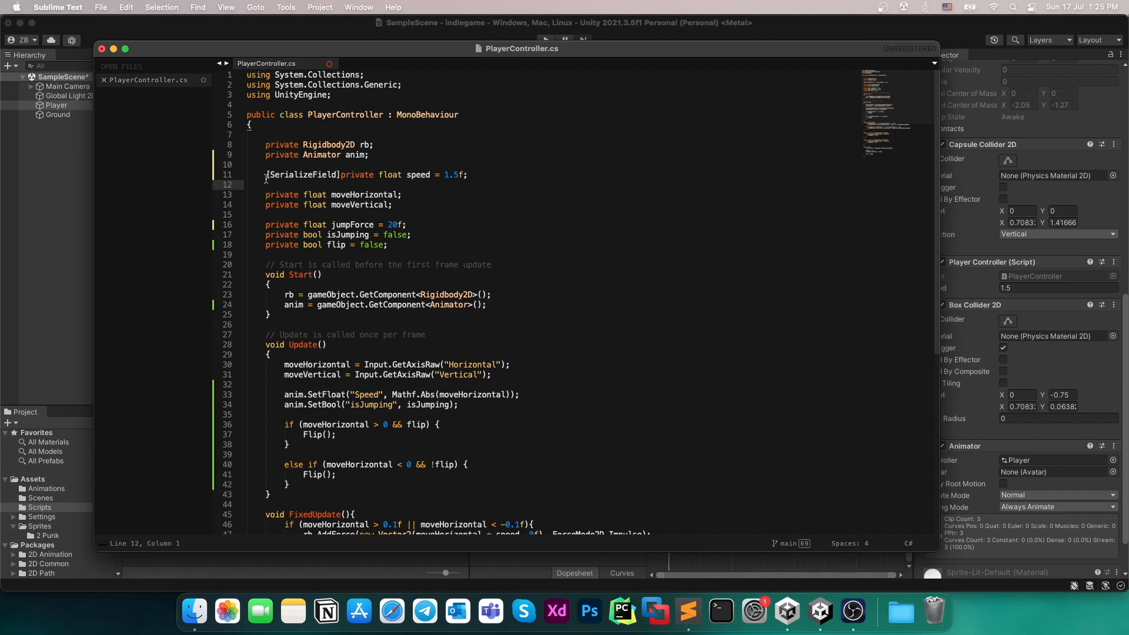
click(341, 175)
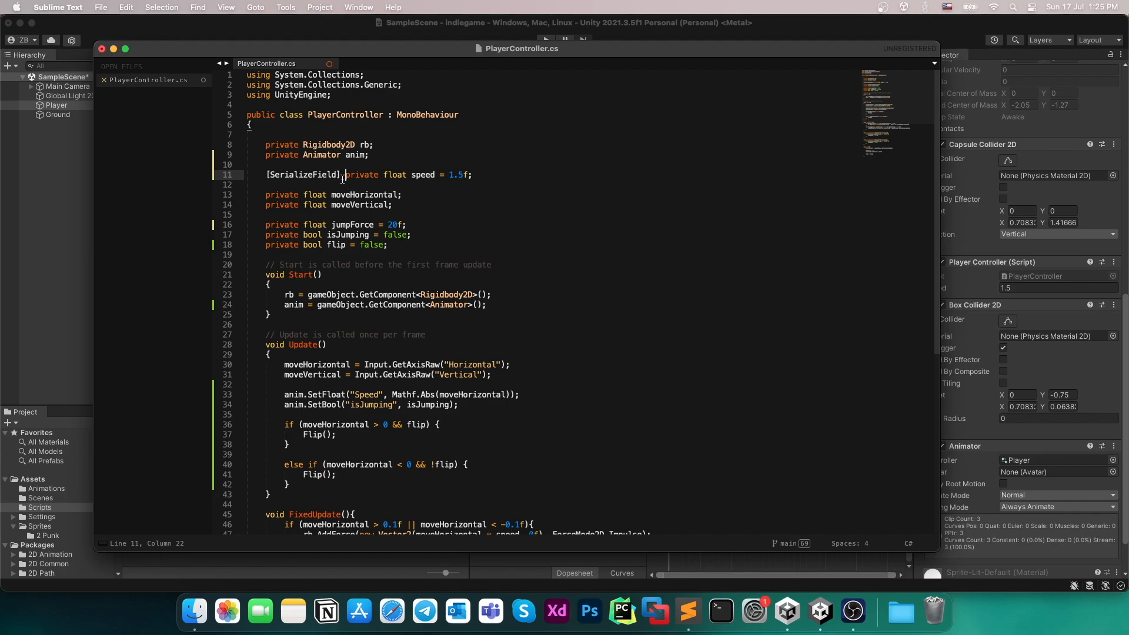
Copy the [SerializeField] attribute in front of the private float jumpForce declaration and save the script.
drag(339, 175, 269, 176)
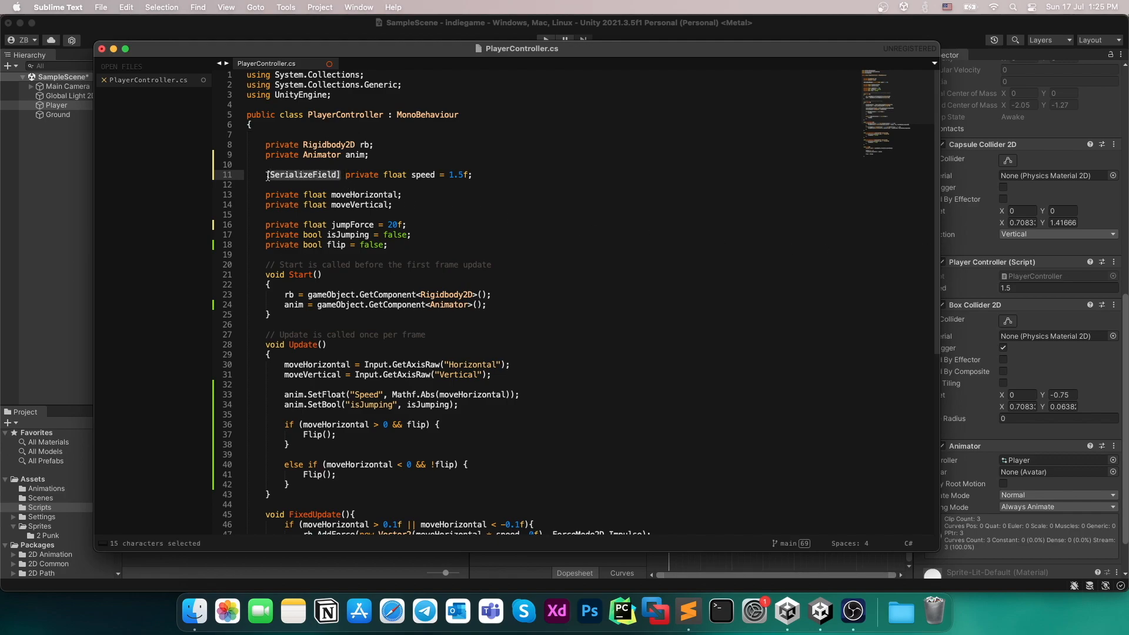
key(super+c)
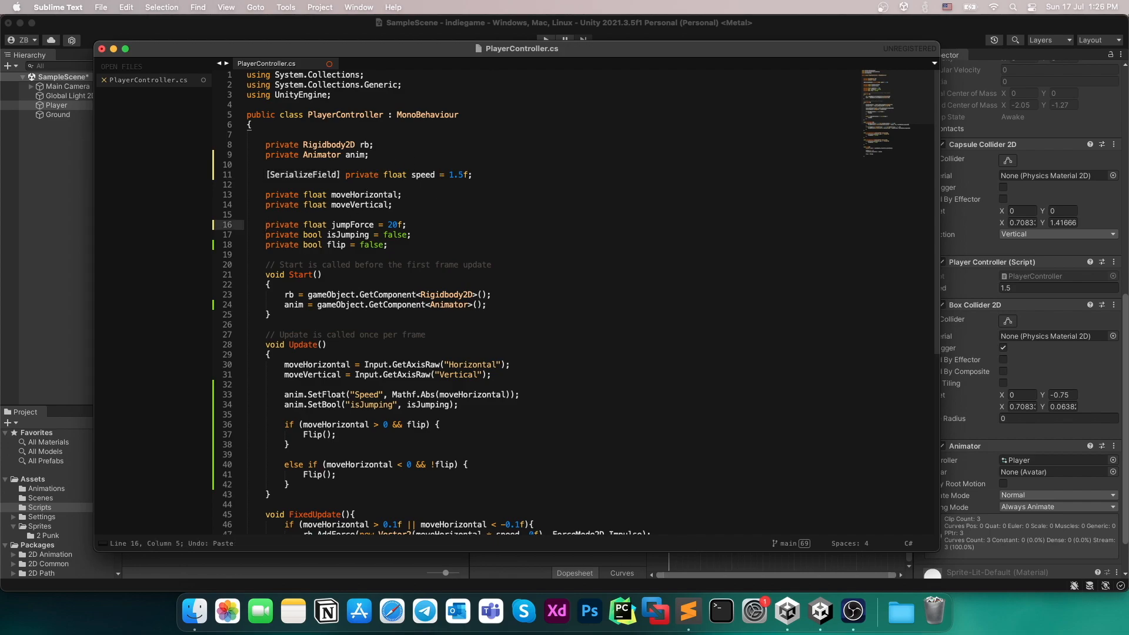
key(super+v)
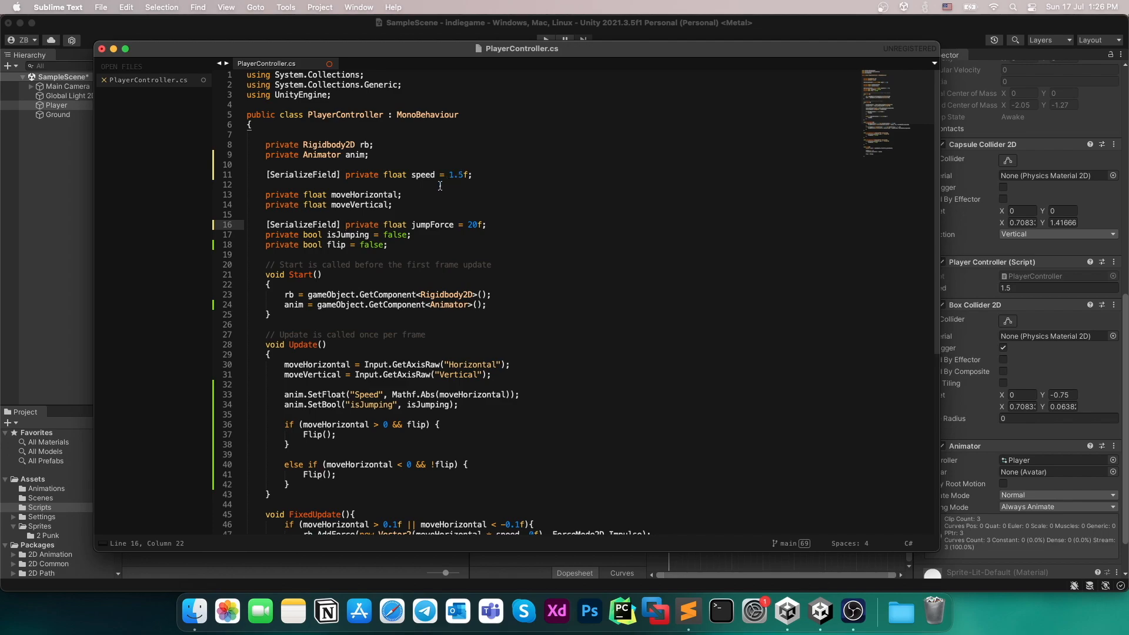
key(super+s)
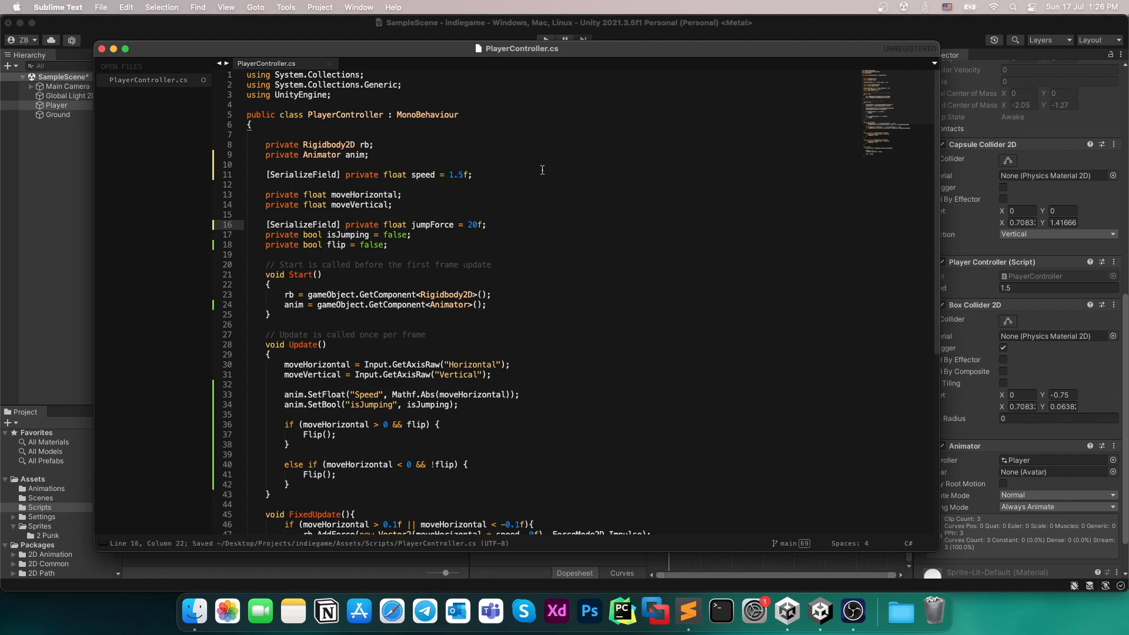
Switch to Unity and set Jump Force to 20 in the Player's Player Controller (Script) component.
click(821, 608)
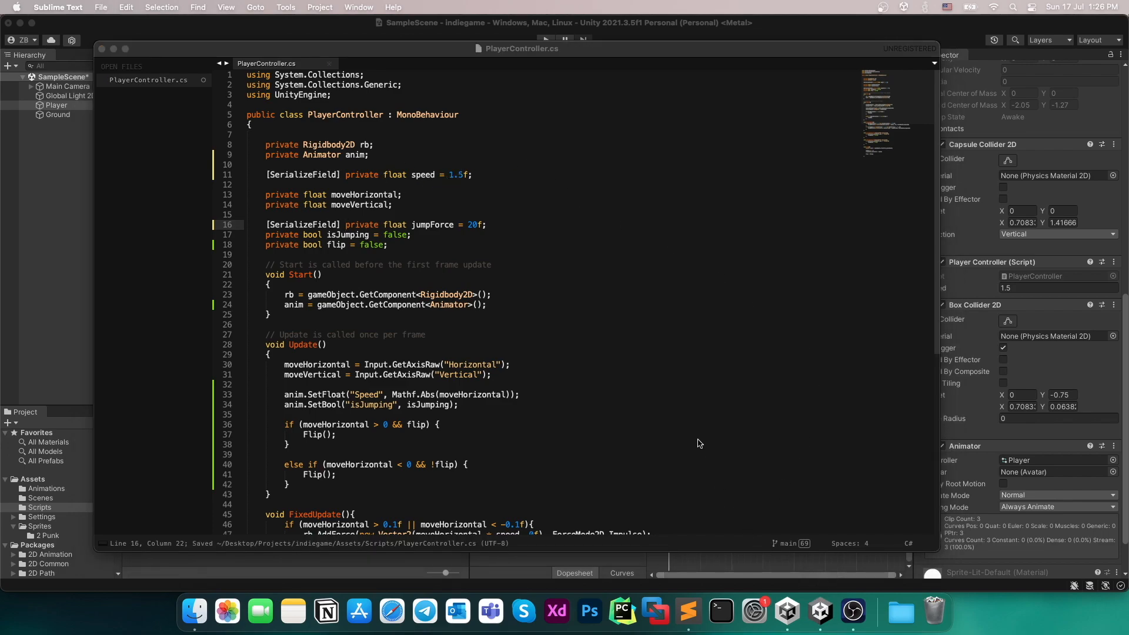
scroll(999, 344, down, 10)
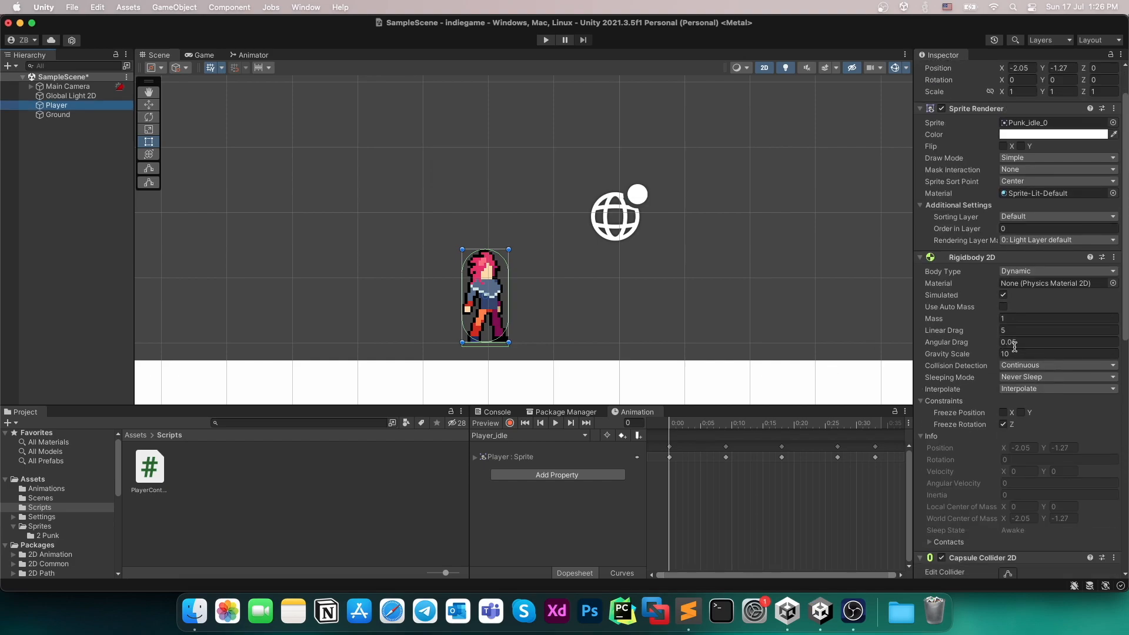
scroll(1015, 346, down, 2)
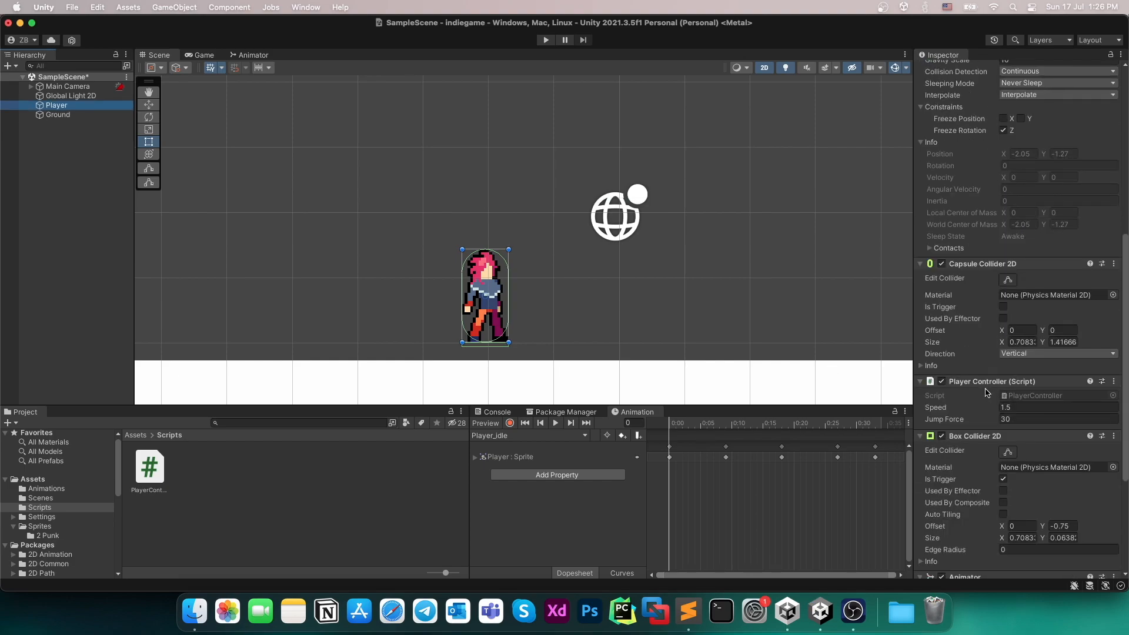
click(1021, 403)
click(1020, 418)
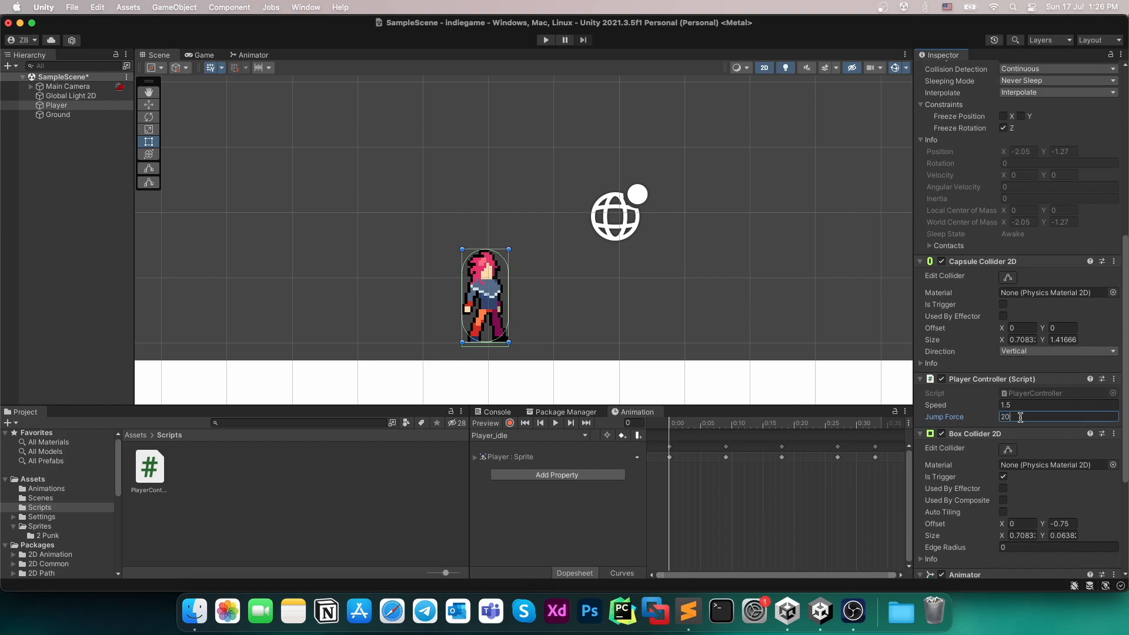
Play-test the scene with the new jump force, running the Player in both directions and jumping.
click(545, 40)
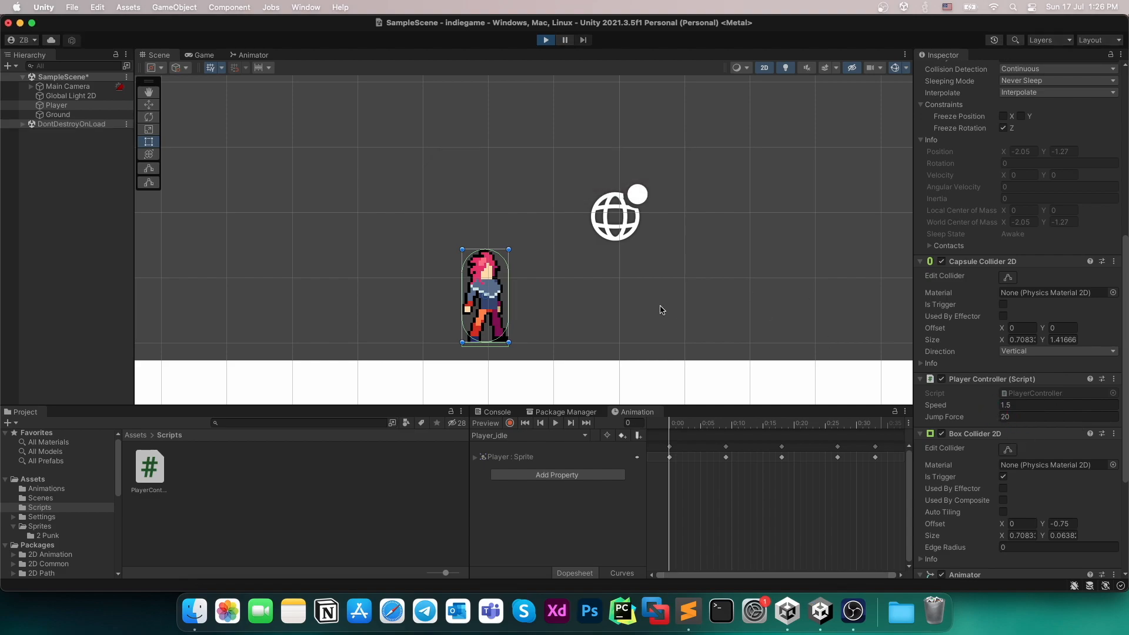
scroll(1035, 436, down, 10)
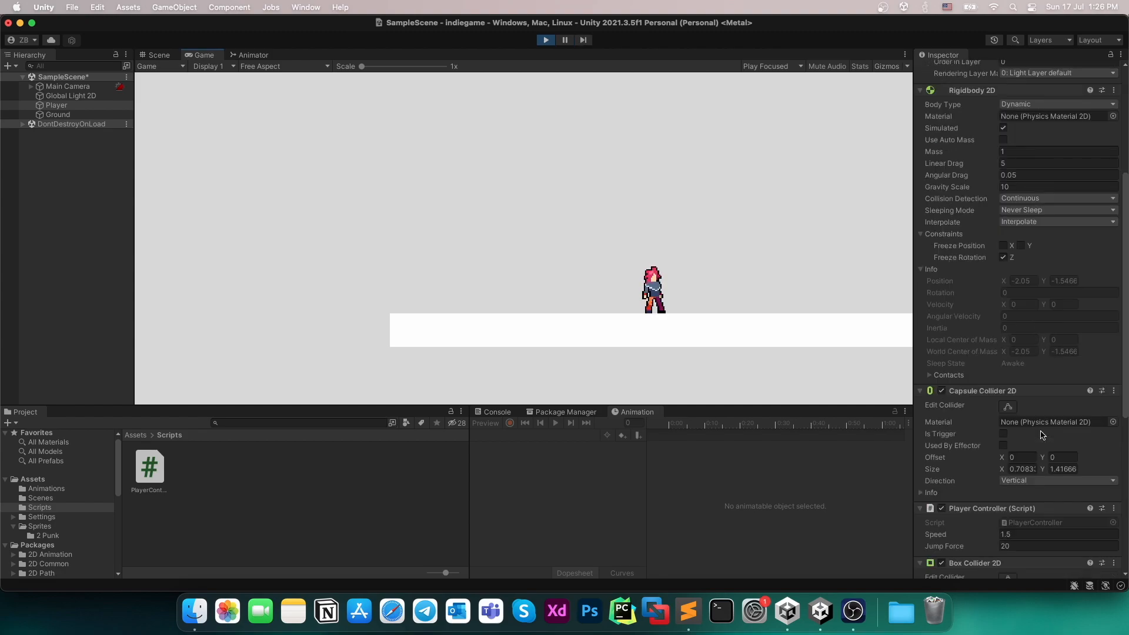
scroll(1040, 431, down, 2)
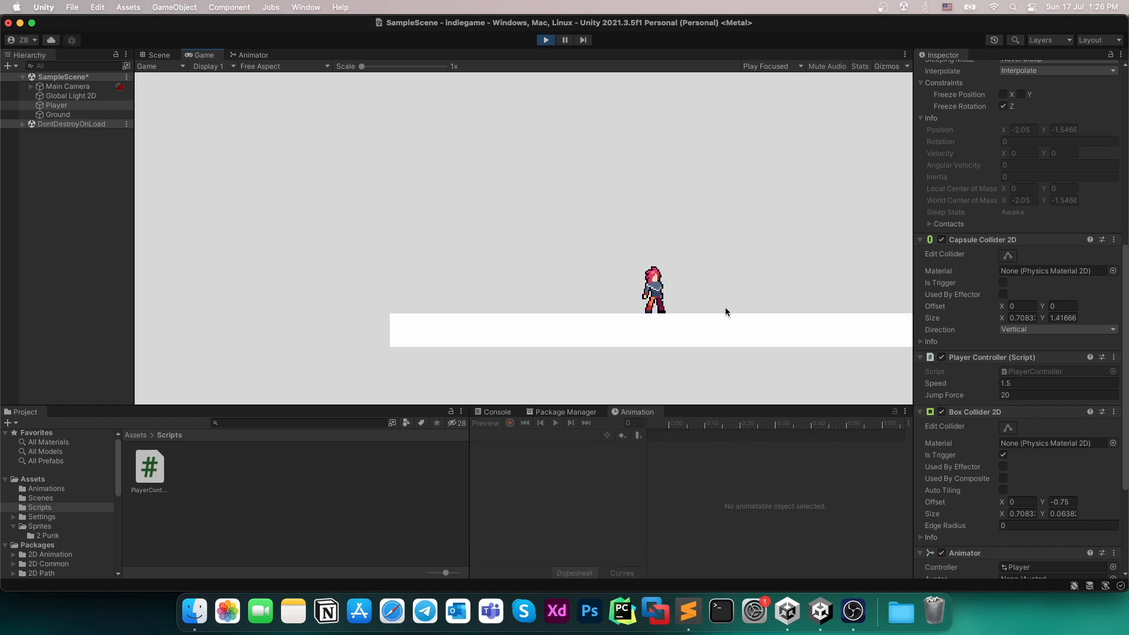
key(a)
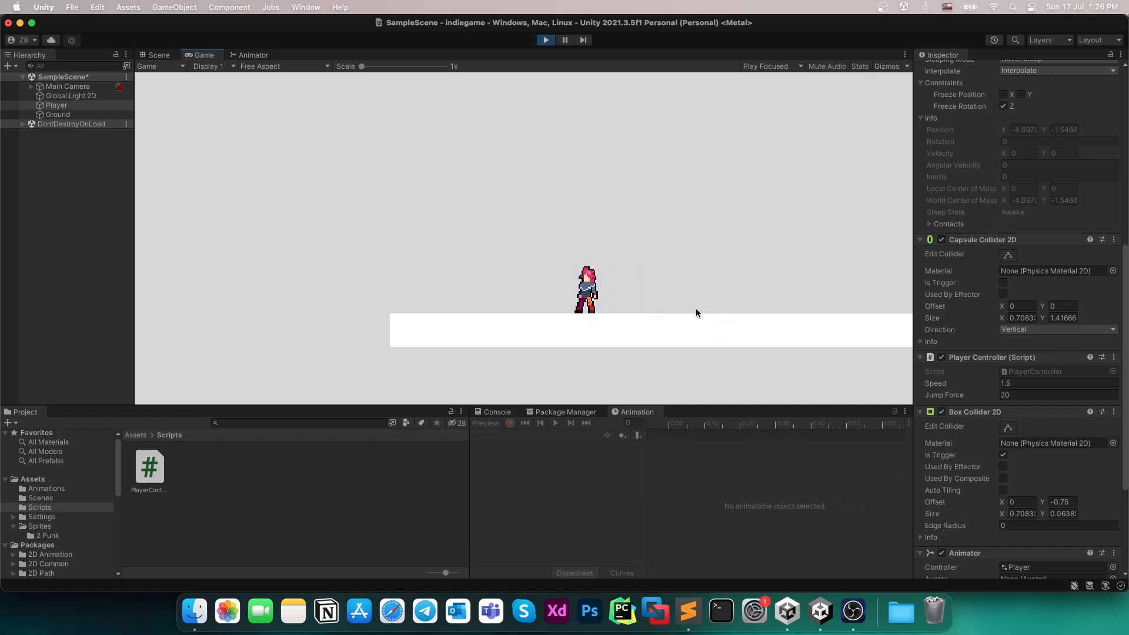
key(d)
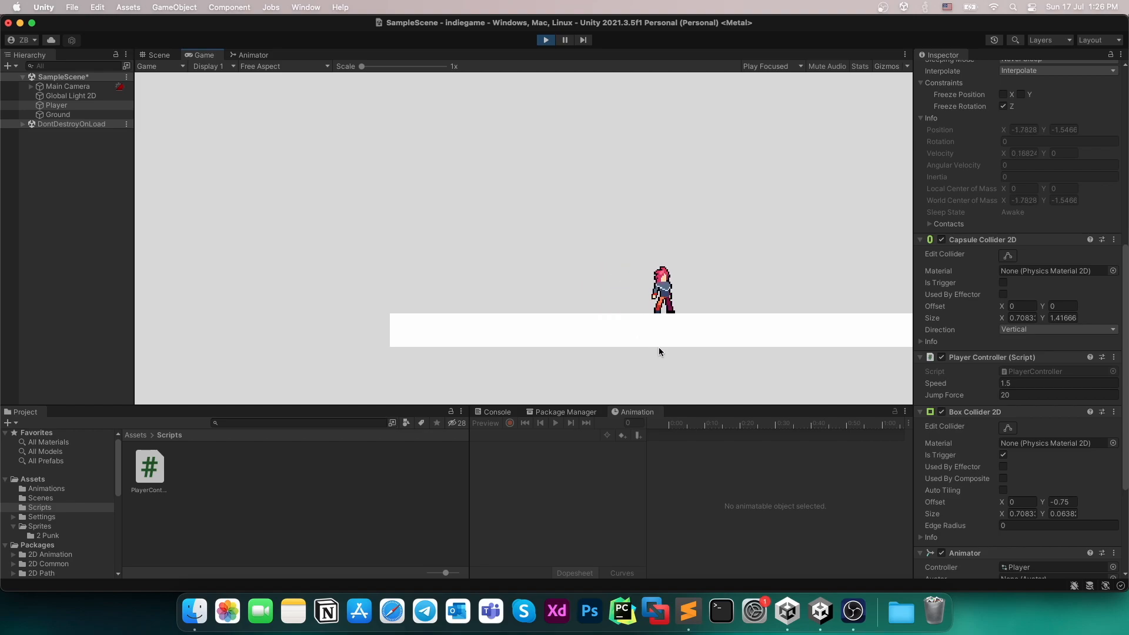
key(a)
key(d)
key(space)
key(a)
key(d)
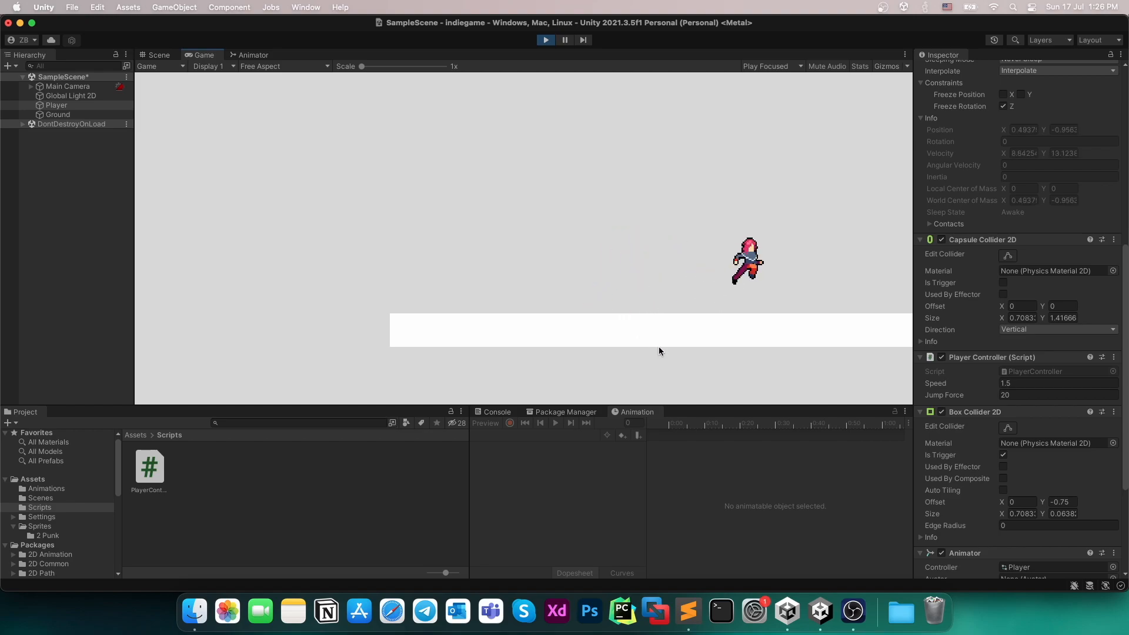
key(a)
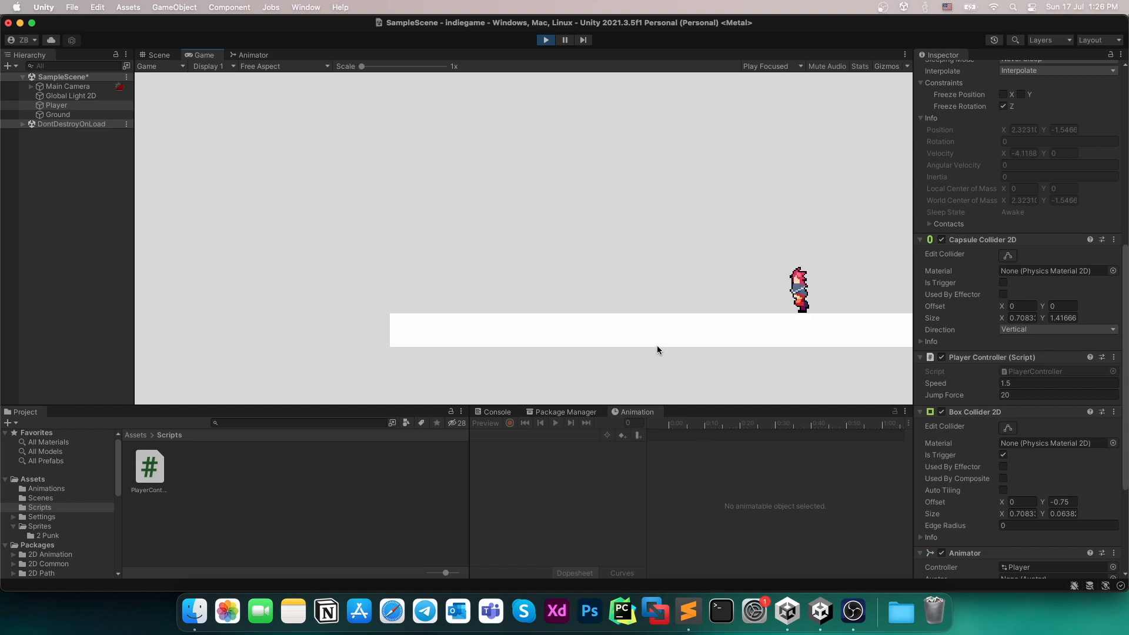